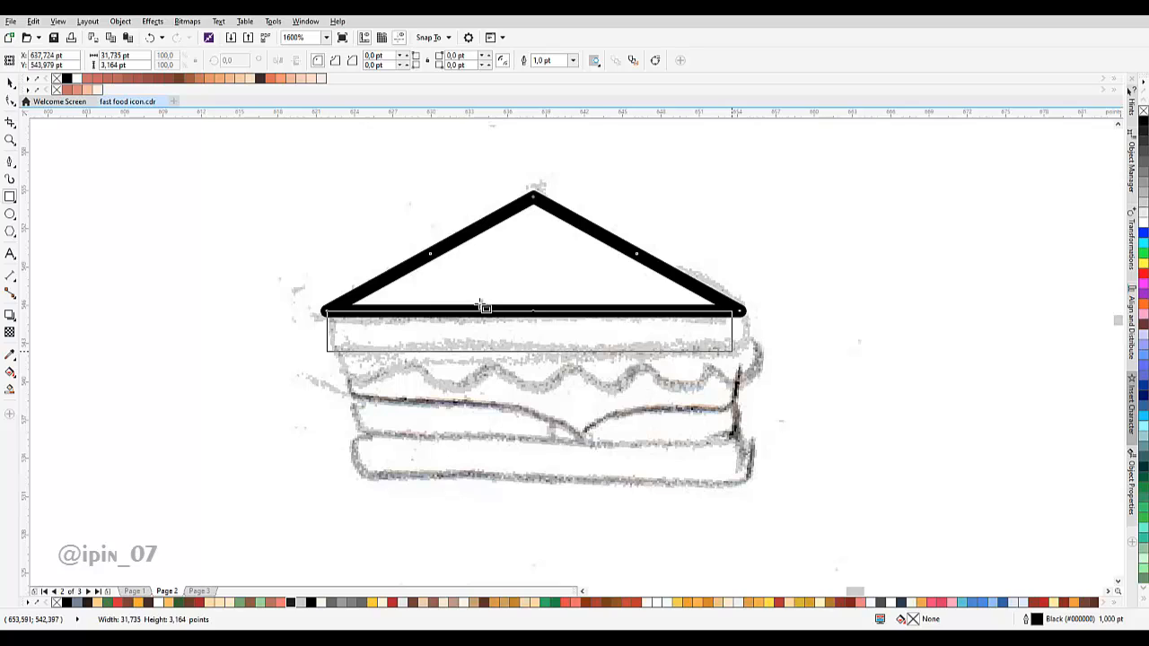
# Draw a rectangle about 3.2 pt high directly below the triangle and widen it to about 32.4 pt to match the triangle's base.
pyautogui.press('space')
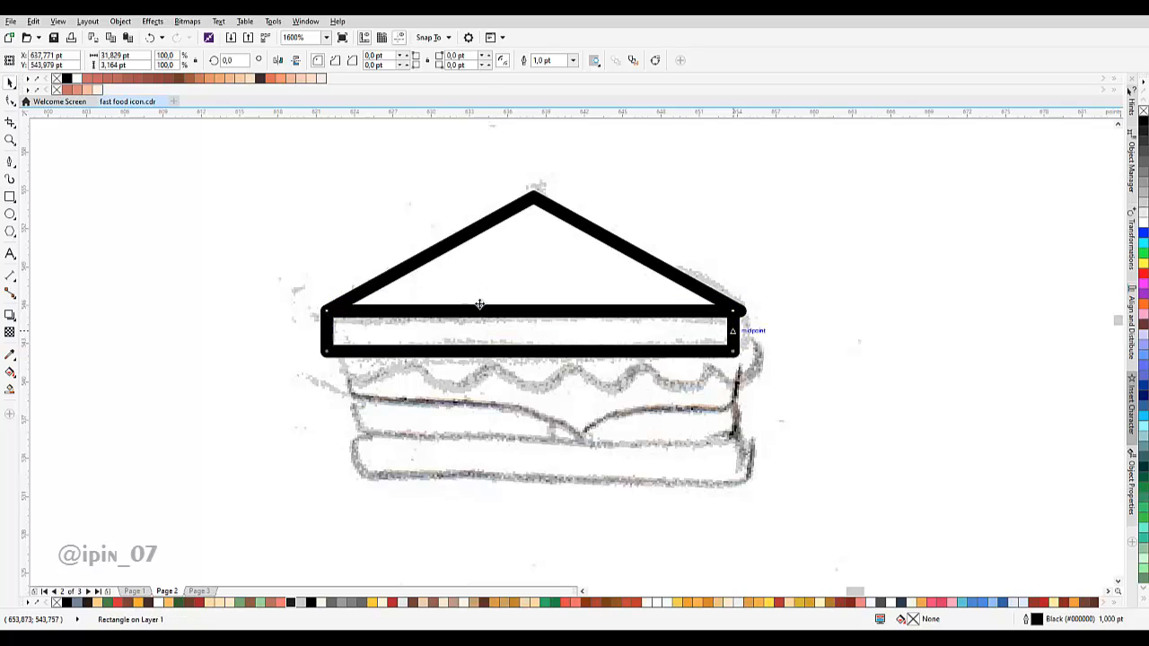
pyautogui.hotkey('ctrl', 'z')
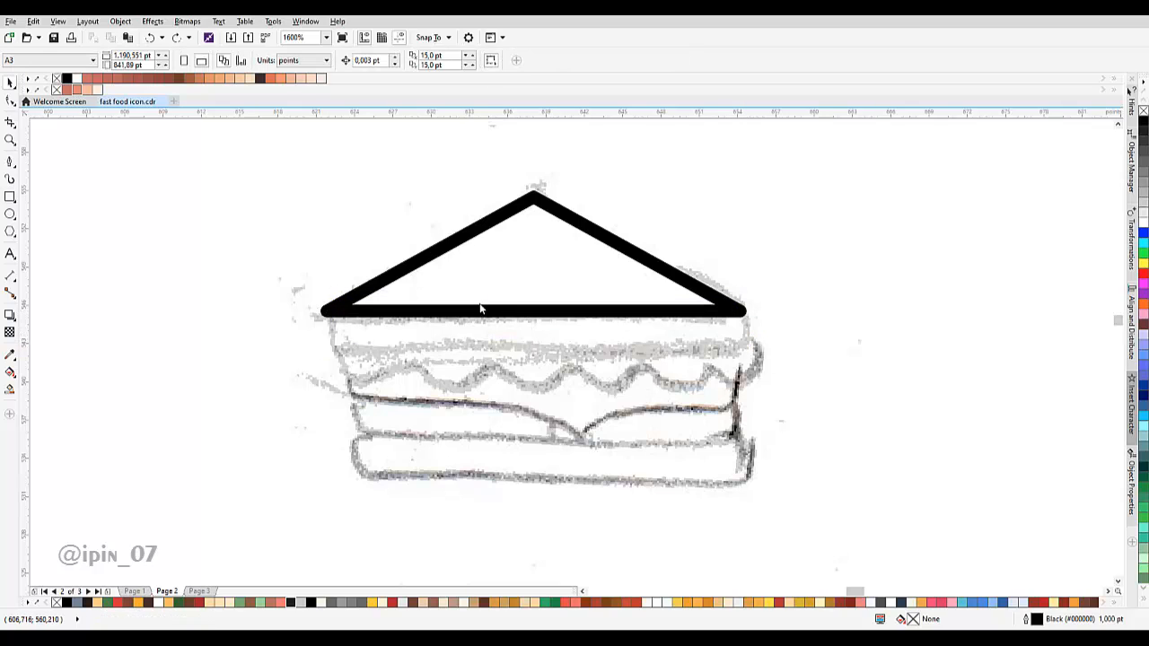
pyautogui.hotkey('ctrl', 'shift', 'z')
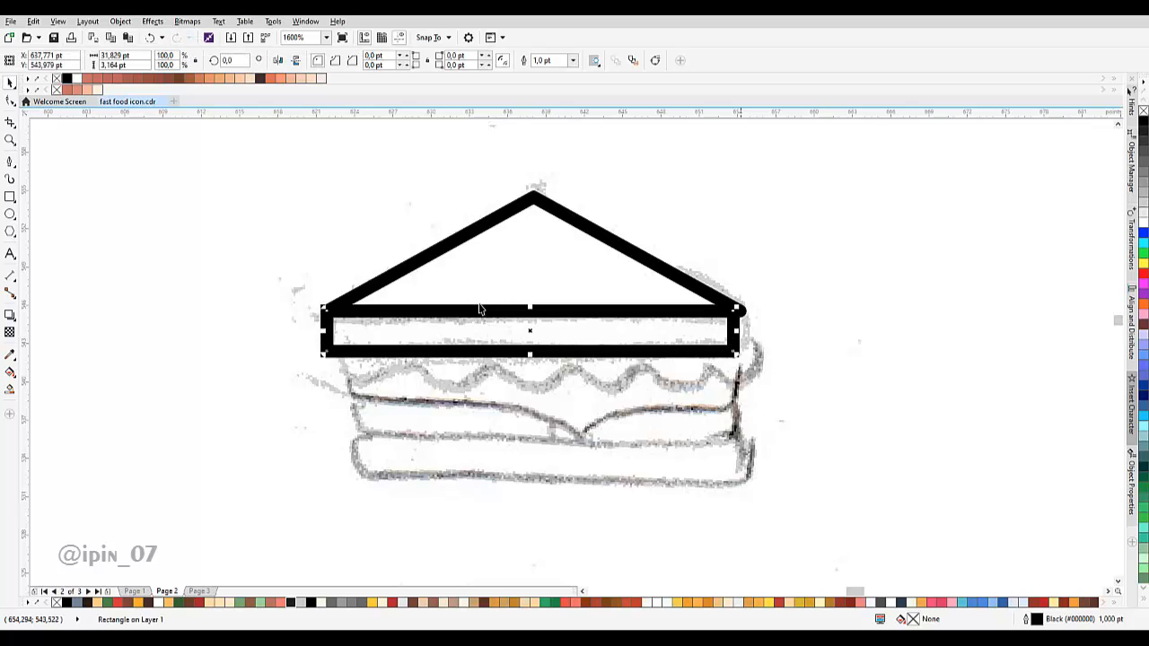
pyautogui.moveTo(737, 312); pyautogui.dragTo(737, 309)
pyautogui.moveTo(480, 310); pyautogui.dragTo(480, 305)
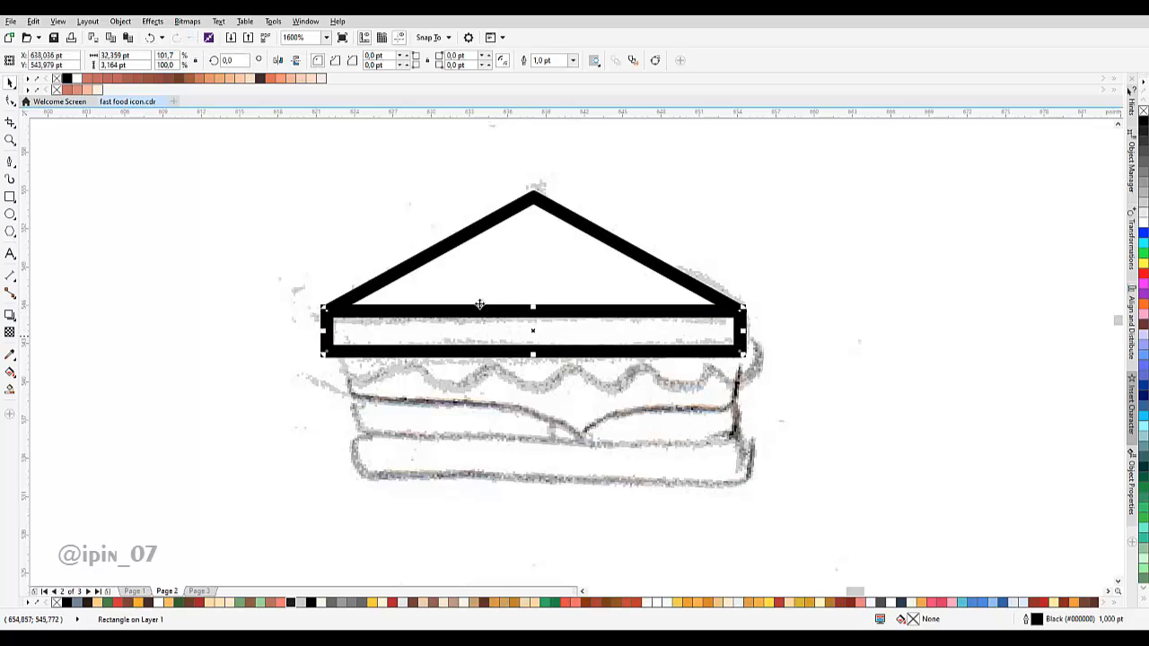
pyautogui.scroll(2, 479, 306)
pyautogui.scroll(-2, 480, 307)
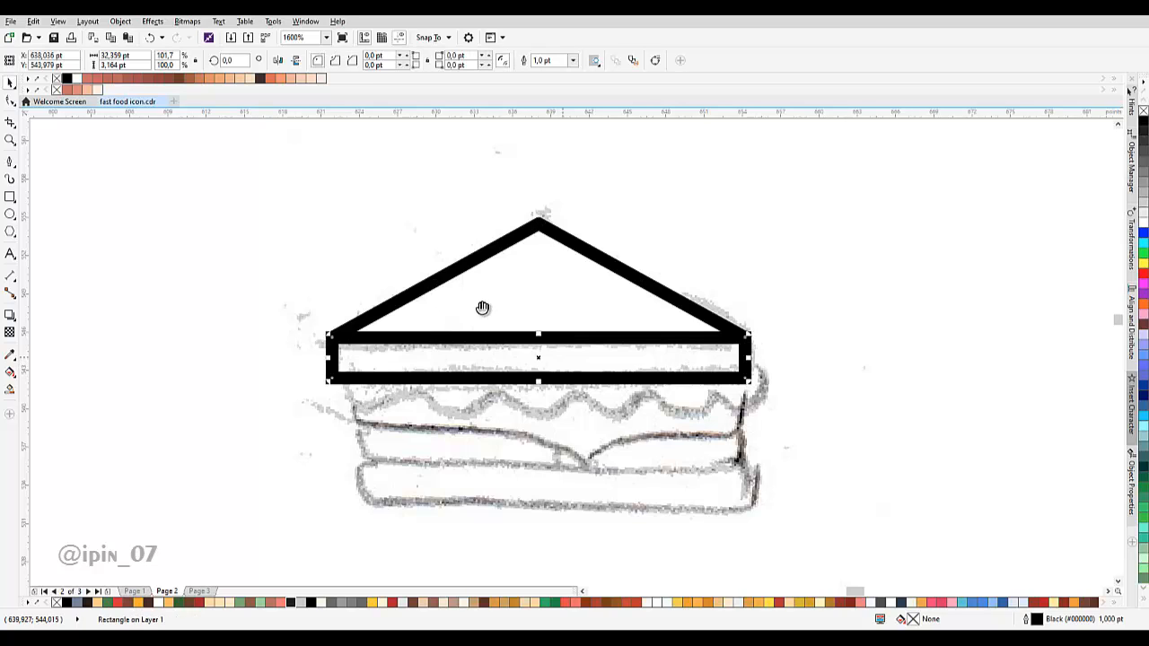
# Flatten the triangle by reducing its height while keeping its base on the rectangle's upper edge.
pyautogui.moveTo(483, 308); pyautogui.dragTo(479, 305)
pyautogui.click(479, 309)
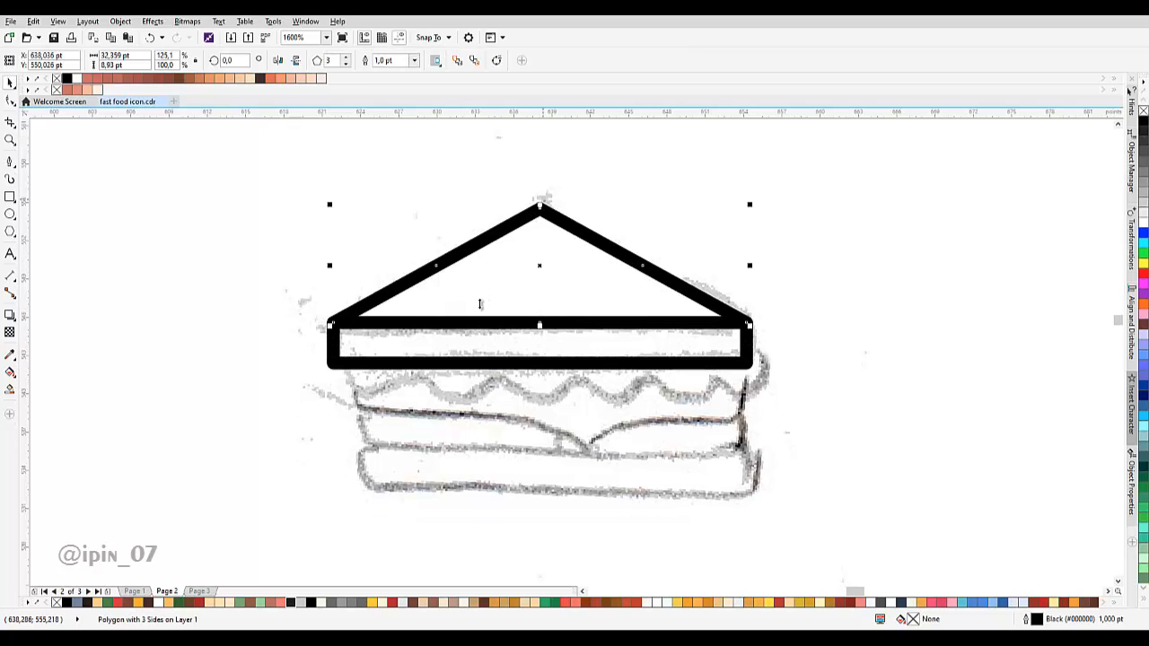
pyautogui.click(479, 305)
pyautogui.scroll(-2, 479, 308)
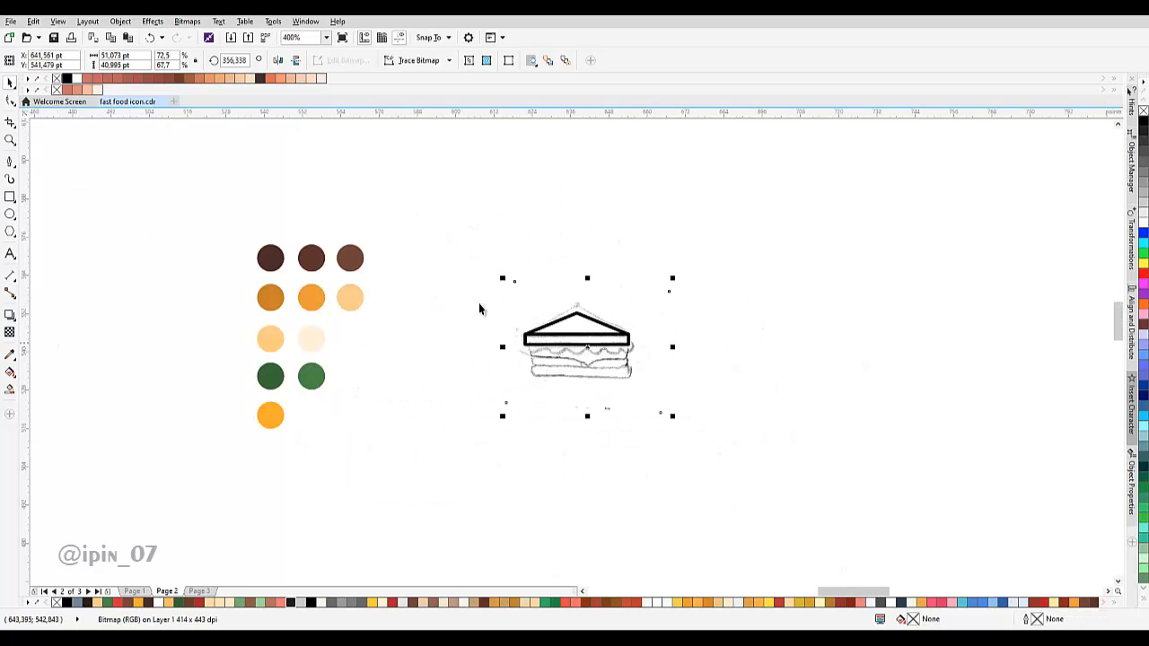
pyautogui.scroll(2, 479, 308)
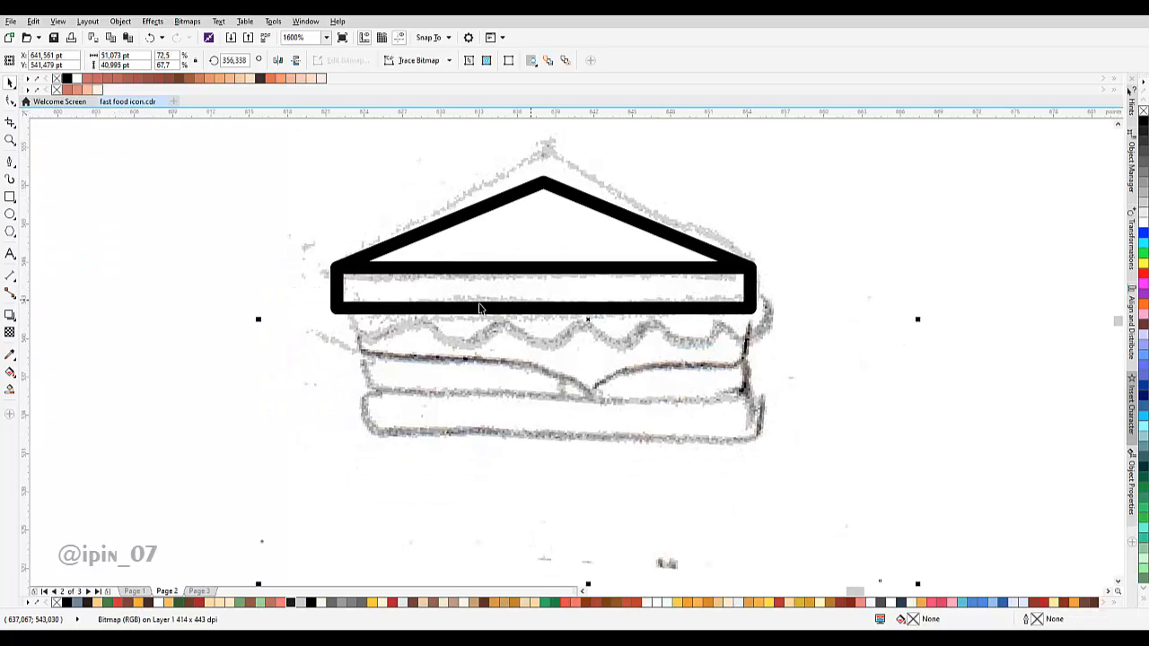
# Copy the thin rectangle directly below the triangle.
pyautogui.click(479, 305)
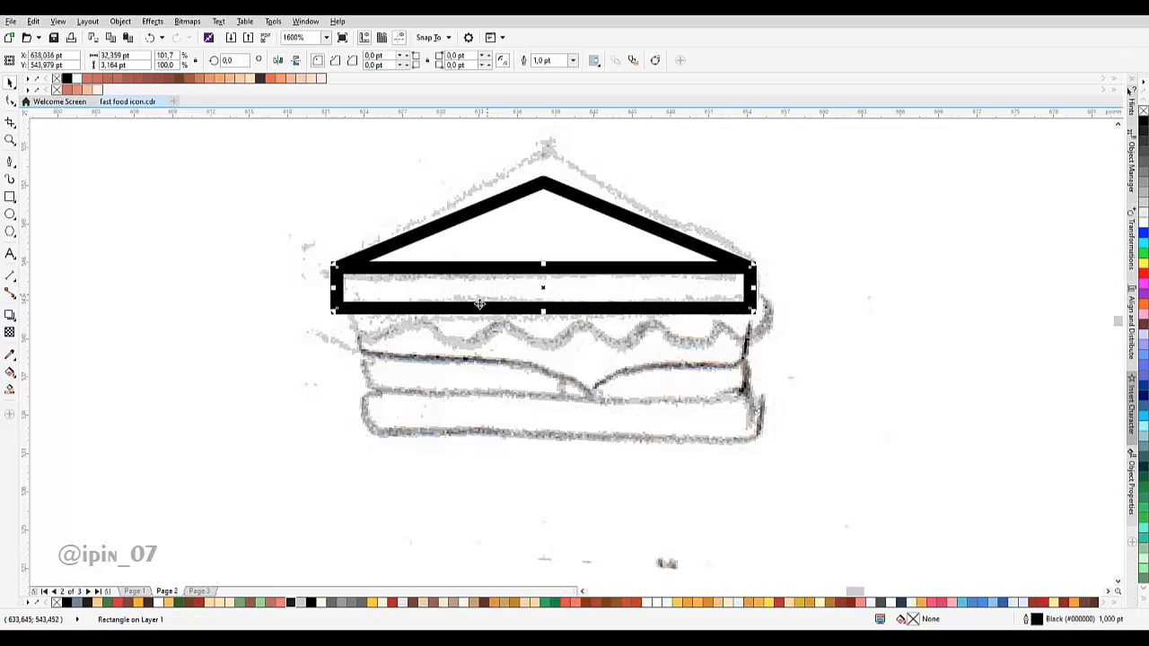
pyautogui.scroll(1, 480, 305)
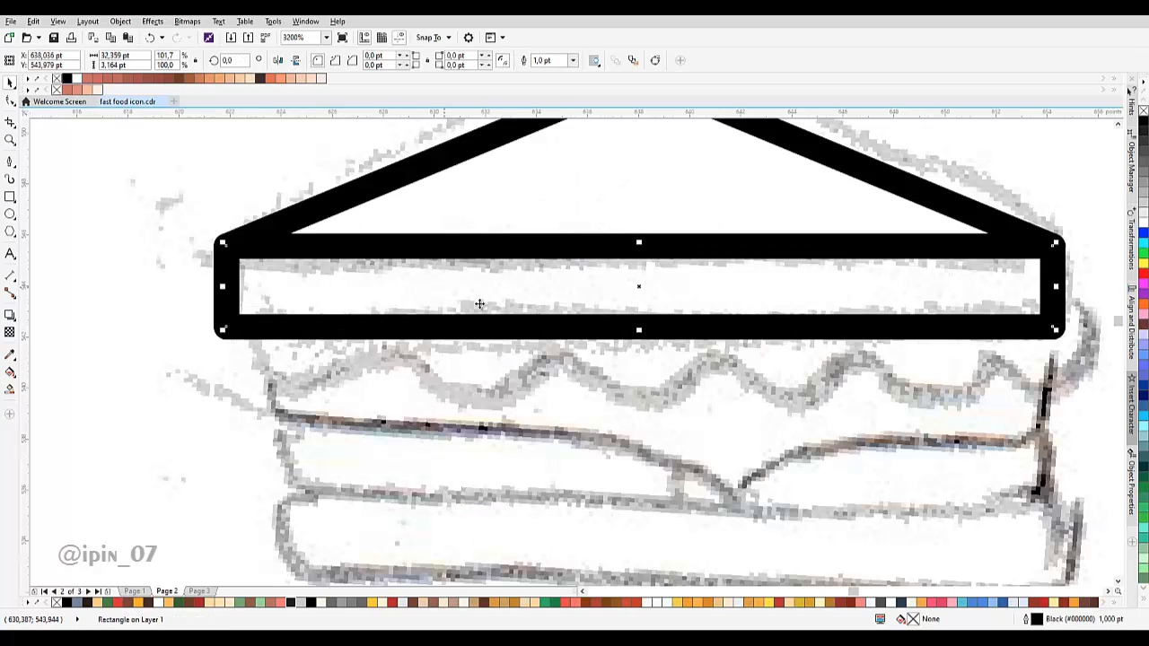
pyautogui.rightClick(479, 304)
pyautogui.press('Down')
pyautogui.press('Down')
pyautogui.press('Down')
pyautogui.press('Down')
pyautogui.press('Down')
pyautogui.press('Down')
pyautogui.press('Down')
pyautogui.press('Down')
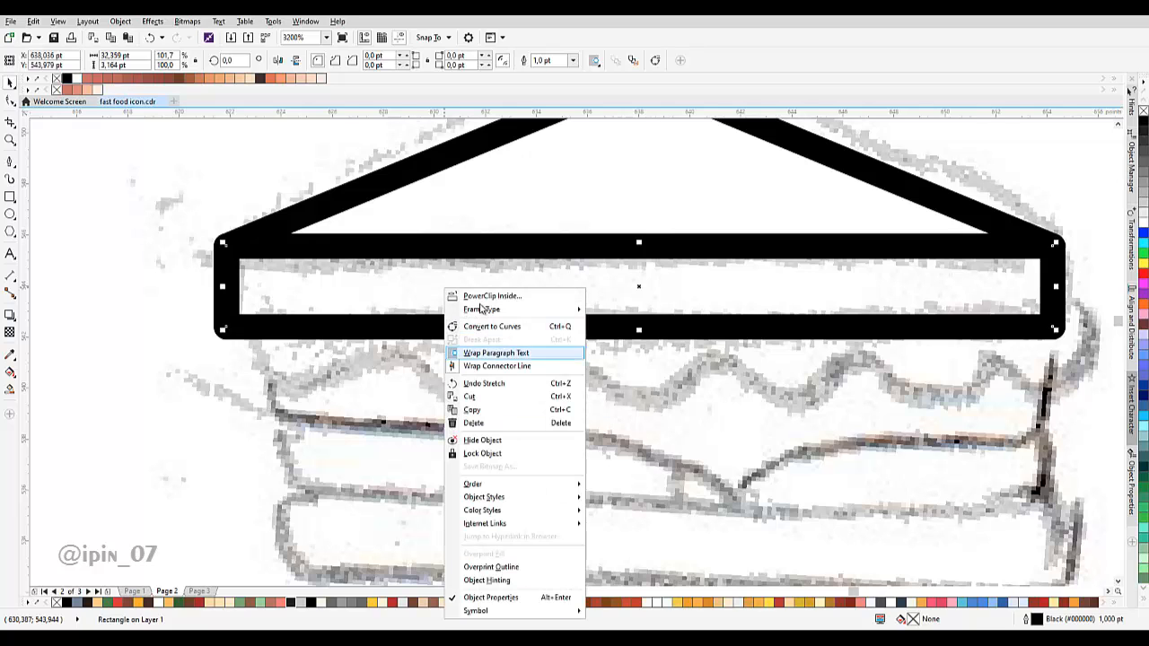
pyautogui.press('Return')
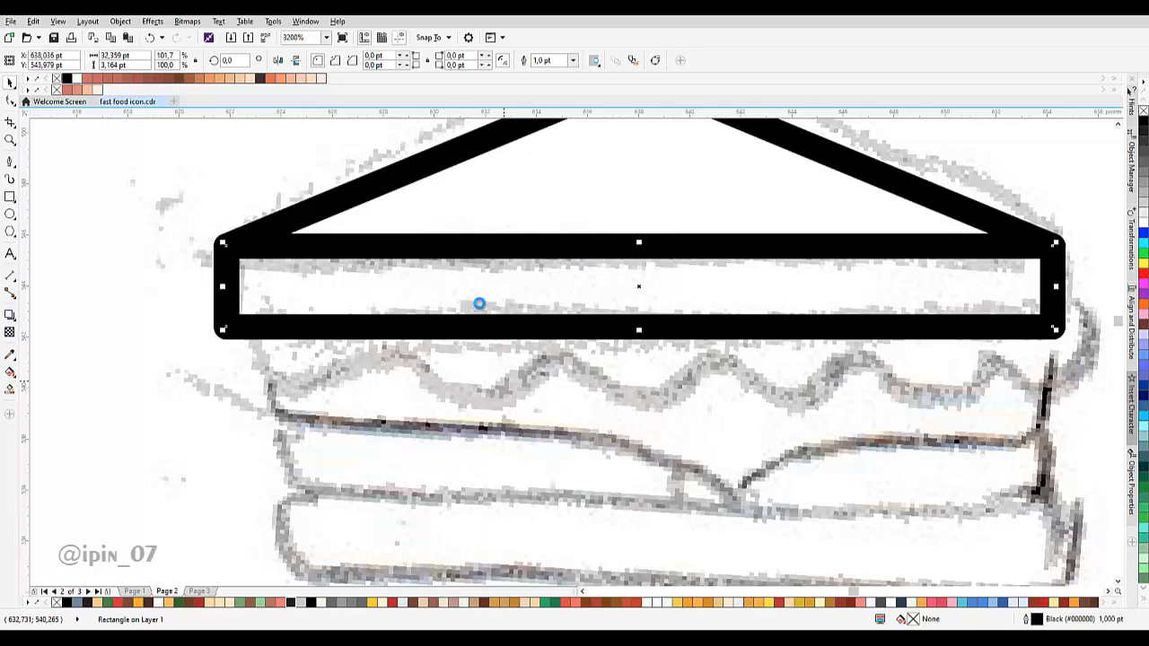
# Paste the copied rectangle and place it over the bottom bread slice of the sketch, aligned under the original.
pyautogui.scroll(-3, 505, 384)
pyautogui.click(634, 386)
pyautogui.scroll(2, 634, 386)
pyautogui.rightClick(649, 364)
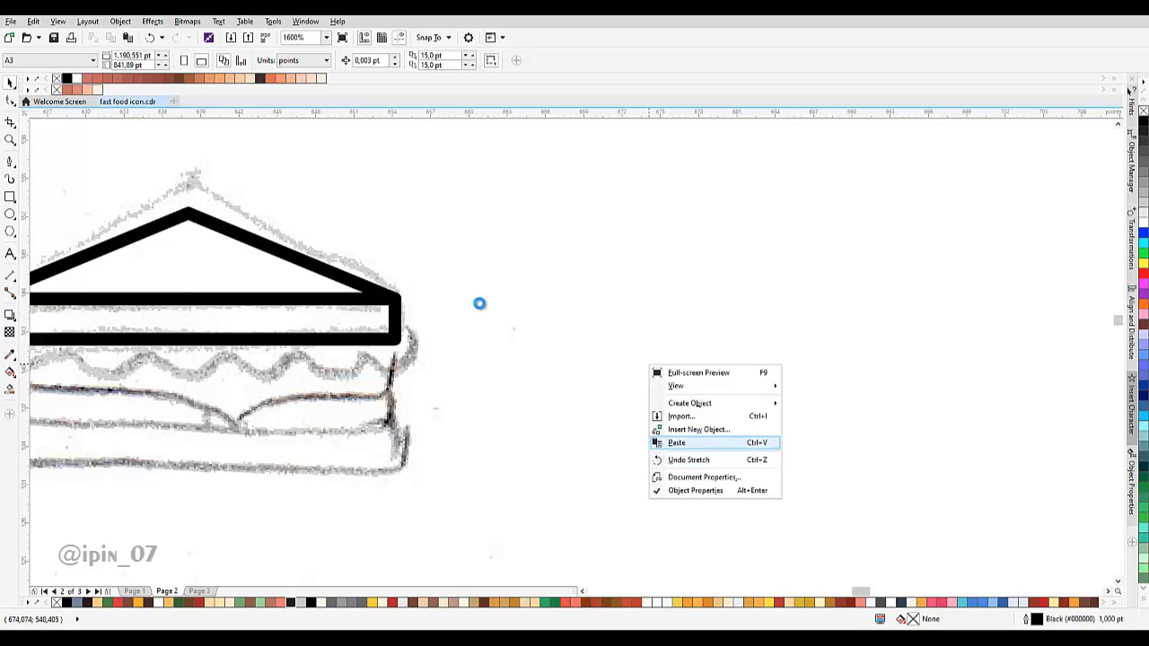
pyautogui.click(677, 443)
pyautogui.moveTo(206, 323); pyautogui.dragTo(603, 386)
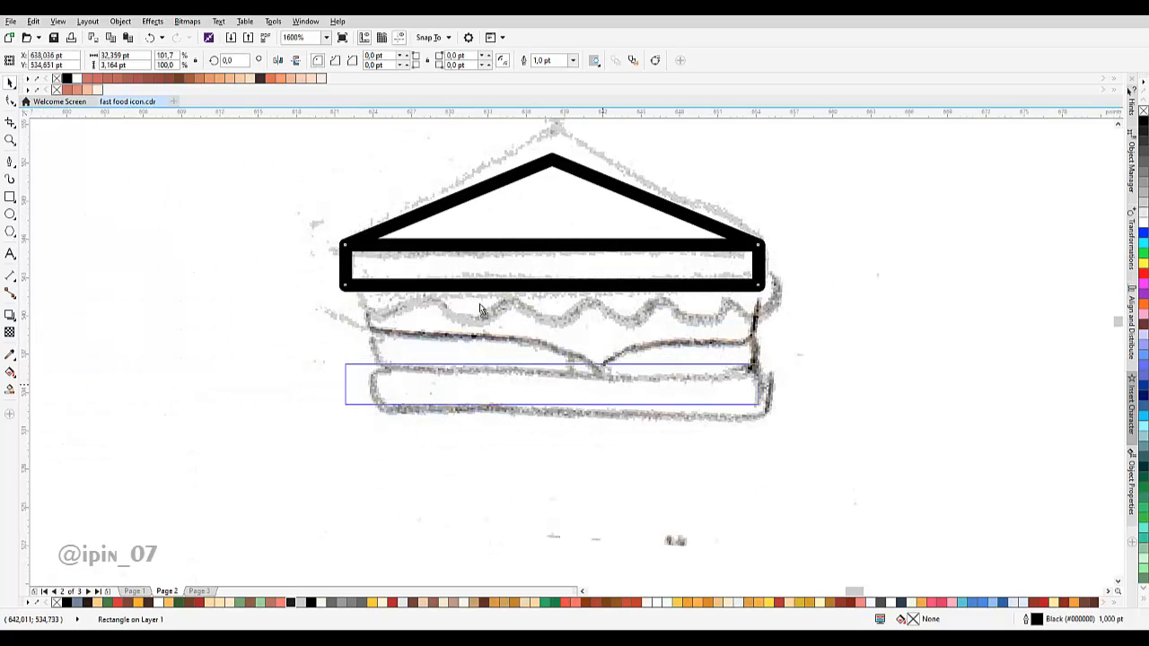
# Round the two bottom corners of the lower rectangle with a 0.5 pt radius.
pyautogui.moveTo(480, 310); pyautogui.dragTo(481, 305)
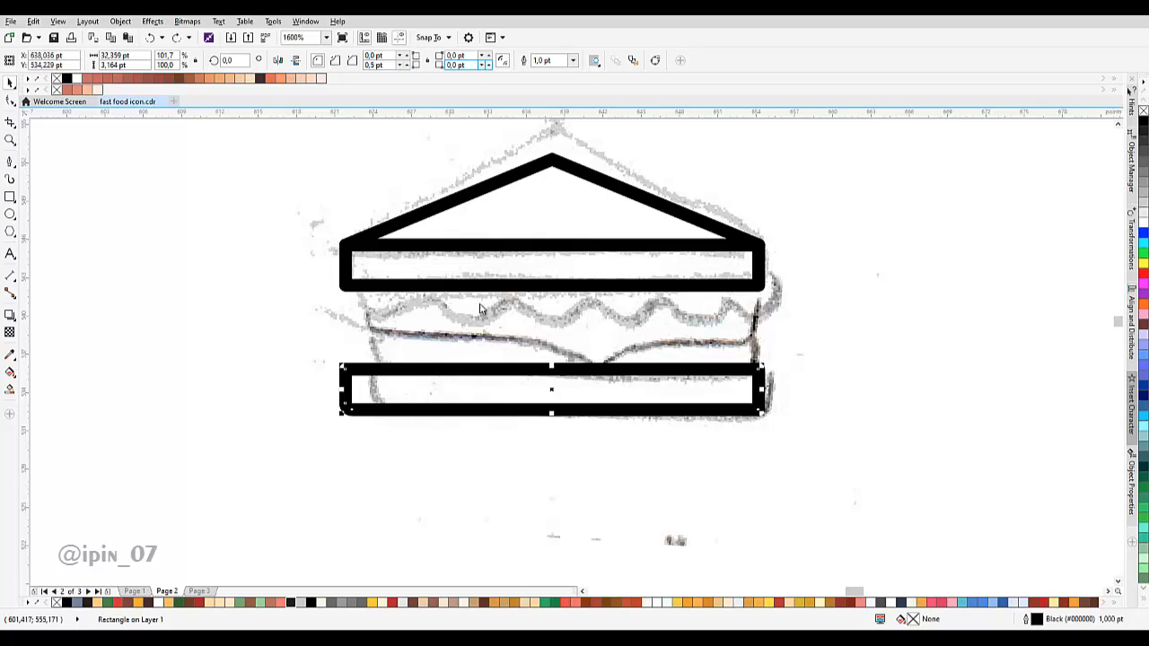
pyautogui.click(746, 240)
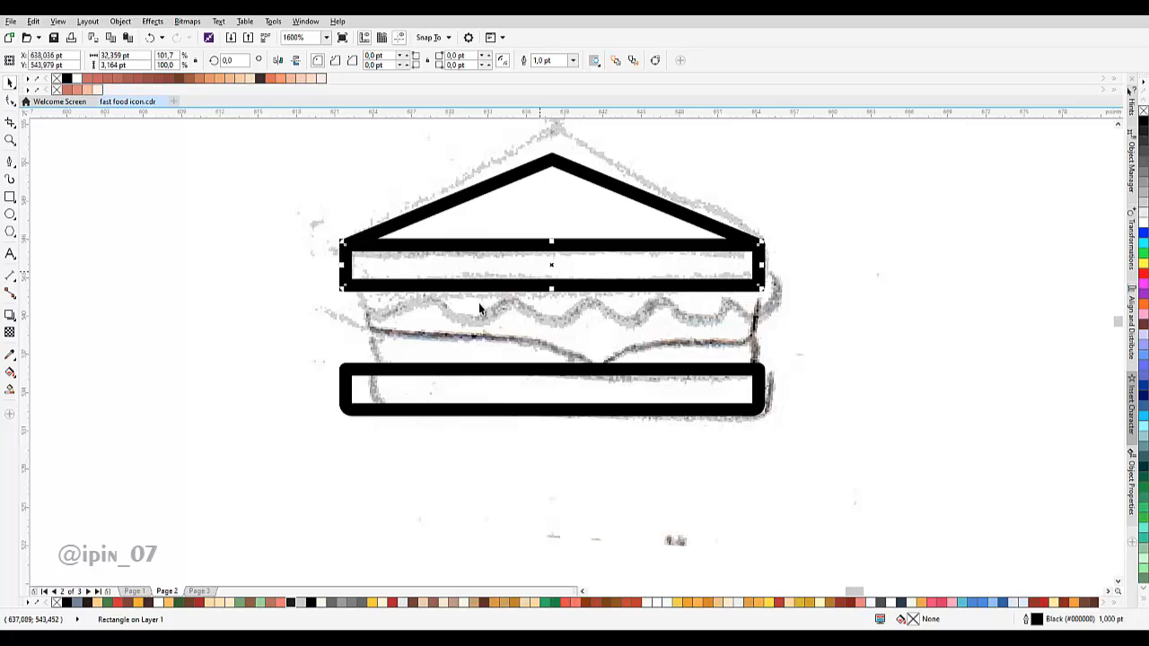
pyautogui.click(914, 204)
# Draw the start of the lettuce's wavy edge from the upper rectangle's lower-left corner through the first crest to the second trough.
pyautogui.scroll(1, 430, 311)
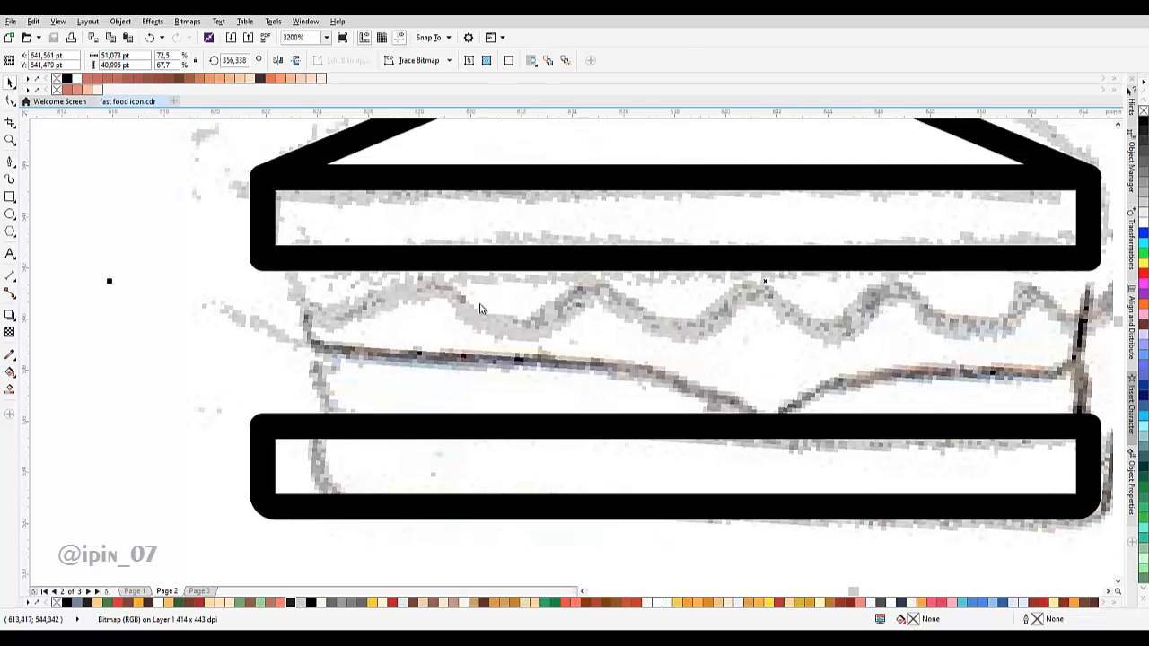
pyautogui.click(10, 161)
pyautogui.scroll(1, 481, 310)
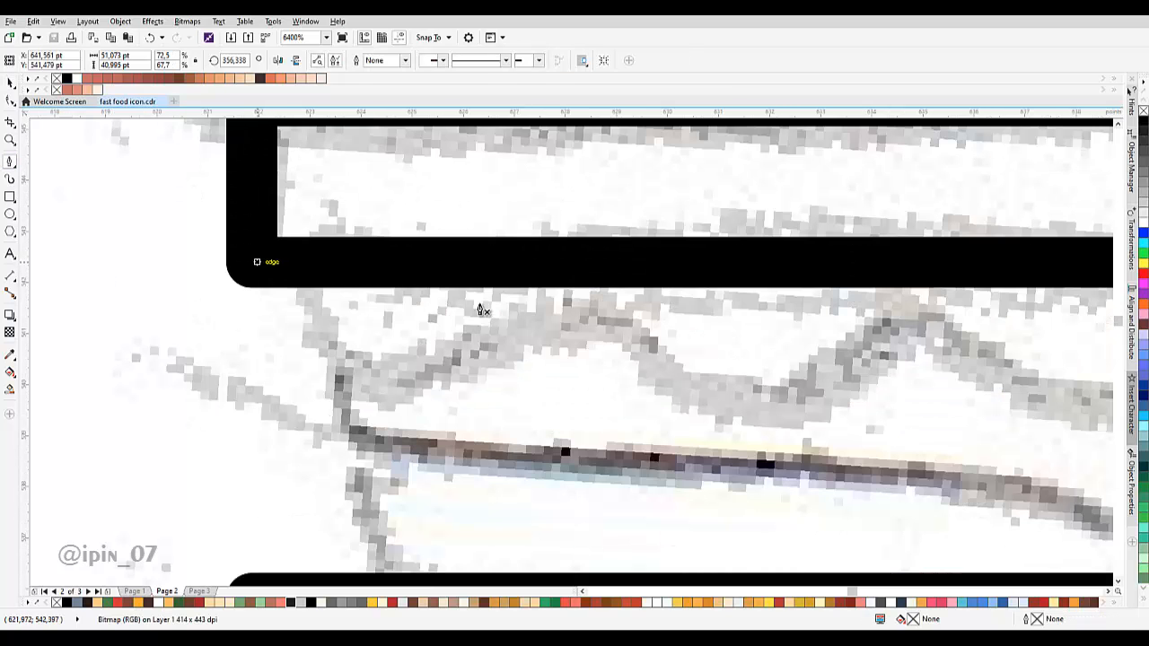
pyautogui.moveTo(251, 262); pyautogui.dragTo(210, 333)
pyautogui.moveTo(290, 385)
pyautogui.mouseDown()
pyautogui.moveTo(259, 328)
pyautogui.moveTo(371, 360)
pyautogui.mouseUp()
pyautogui.moveTo(495, 321); pyautogui.dragTo(410, 295)
pyautogui.moveTo(572, 363)
pyautogui.mouseDown()
pyautogui.moveTo(359, 354)
pyautogui.moveTo(446, 356)
pyautogui.mouseUp()
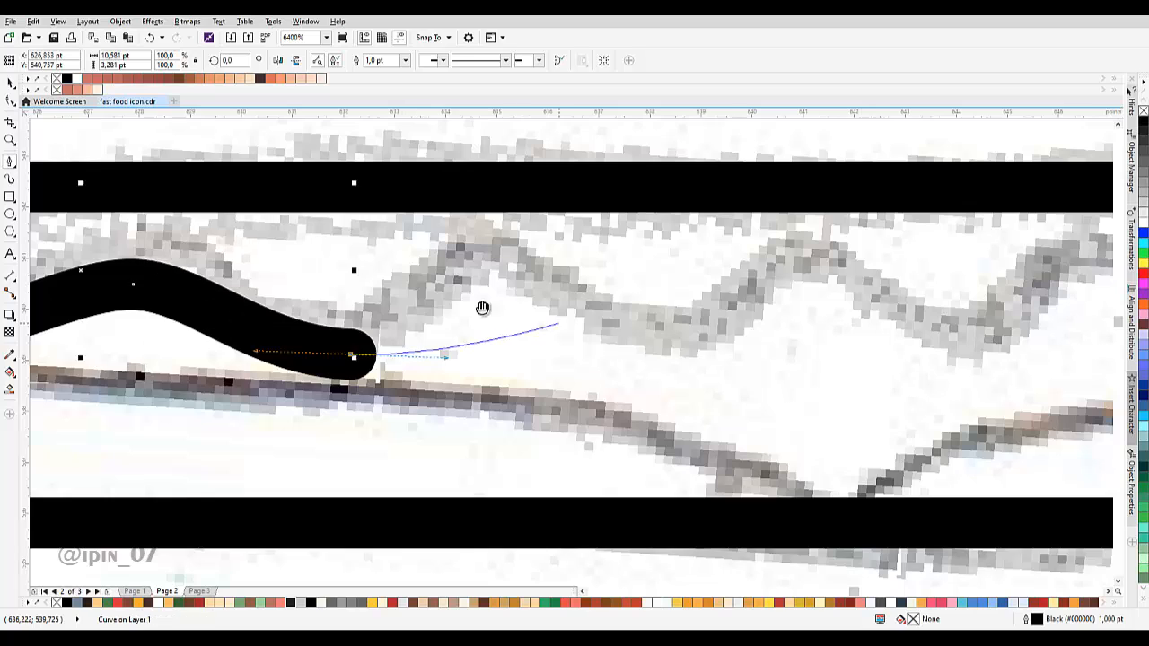
pyautogui.moveTo(560, 323); pyautogui.dragTo(414, 326)
pyautogui.hotkey('ctrl', 'z')
pyautogui.moveTo(187, 364); pyautogui.dragTo(286, 362)
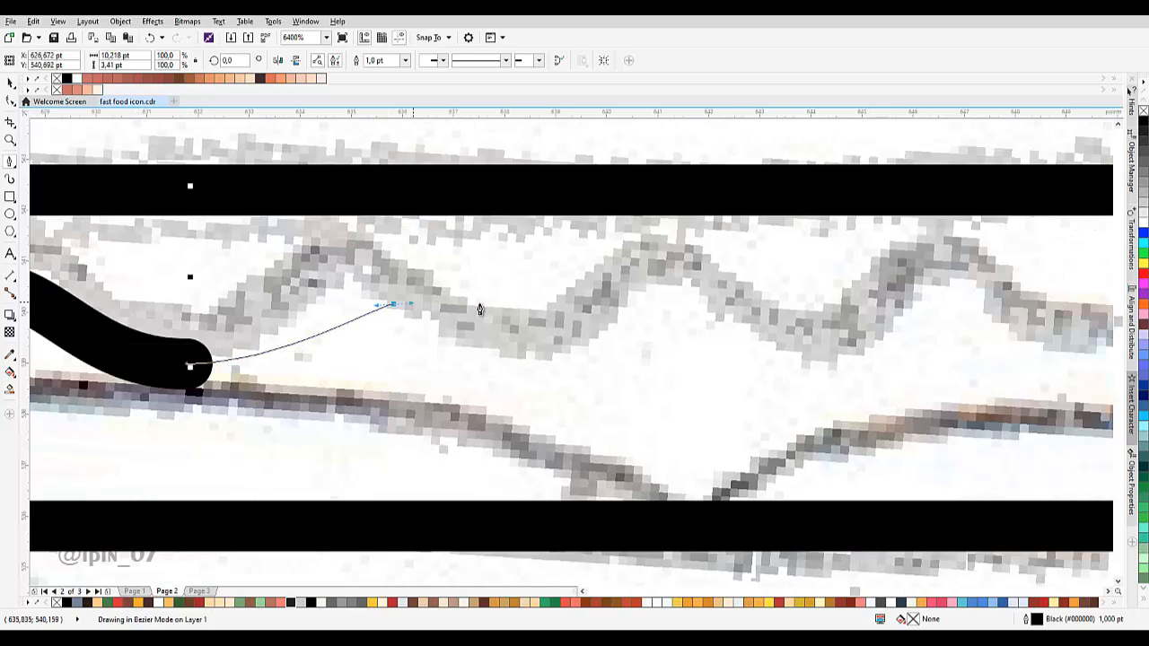
# Continue the wavy lettuce curve through the second crest and the deep third trough to the third crest.
pyautogui.moveTo(394, 305); pyautogui.dragTo(464, 302)
pyautogui.moveTo(598, 354); pyautogui.dragTo(535, 349)
pyautogui.hotkey('ctrl', 'z')
pyautogui.moveTo(339, 301); pyautogui.dragTo(477, 307)
pyautogui.moveTo(557, 380); pyautogui.dragTo(642, 389)
pyautogui.moveTo(756, 355); pyautogui.dragTo(433, 355)
pyautogui.hotkey('ctrl', 'z')
pyautogui.moveTo(248, 397); pyautogui.dragTo(370, 395)
pyautogui.moveTo(534, 303); pyautogui.dragTo(651, 302)
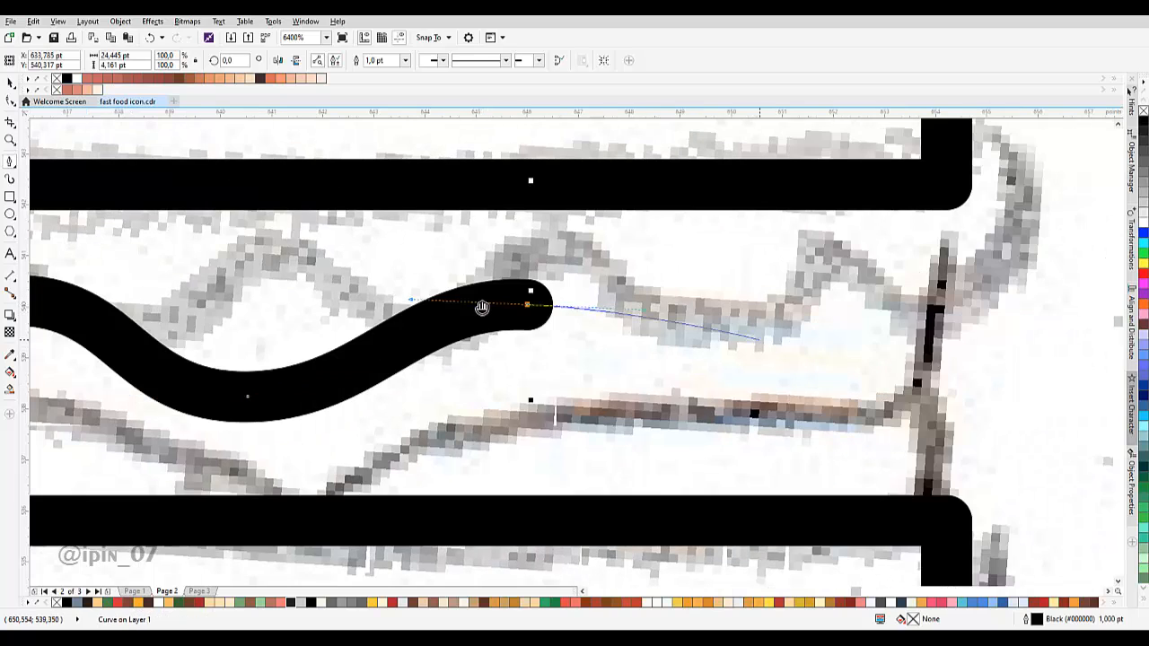
# Finish the wavy curve with a last trough and end it on the upper rectangle's lower-right corner.
pyautogui.moveTo(628, 360); pyautogui.dragTo(504, 386)
pyautogui.moveTo(672, 393); pyautogui.dragTo(816, 377)
pyautogui.moveTo(816, 376); pyautogui.dragTo(816, 440)
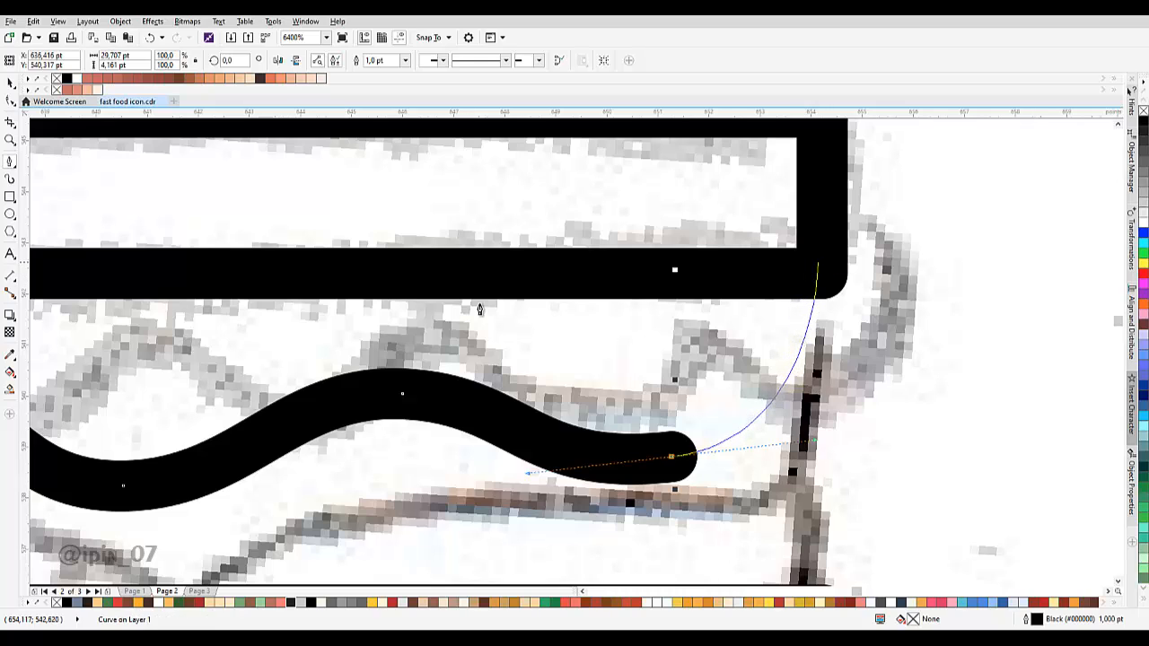
pyautogui.click(815, 258)
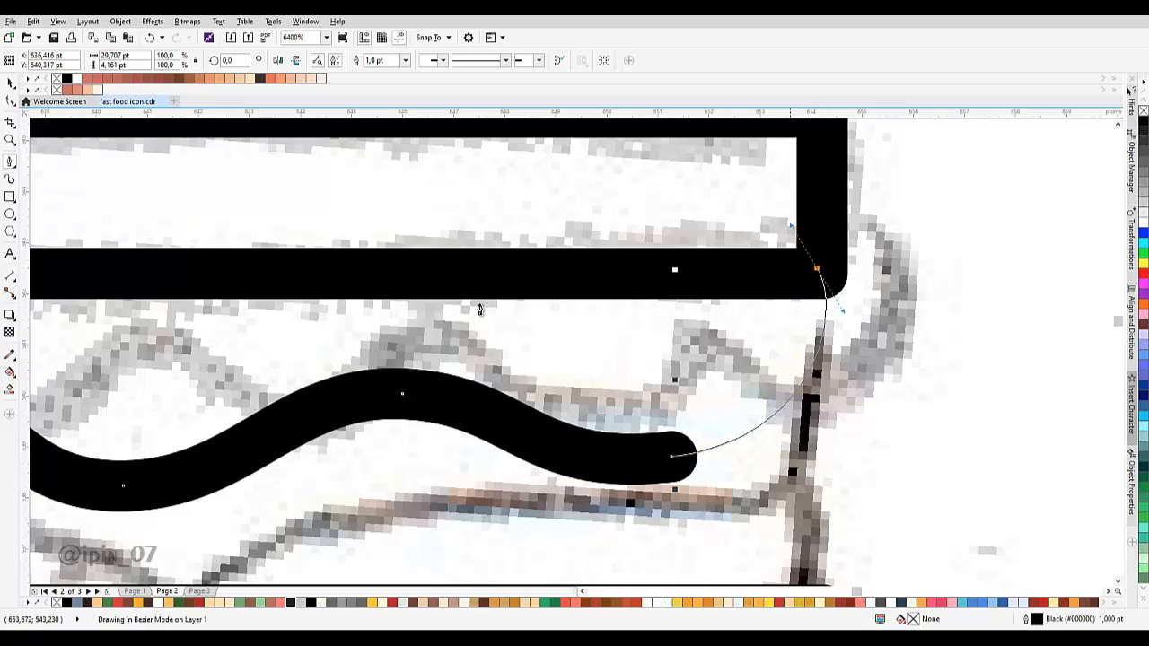
pyautogui.scroll(-2, 724, 329)
pyautogui.press('F10')
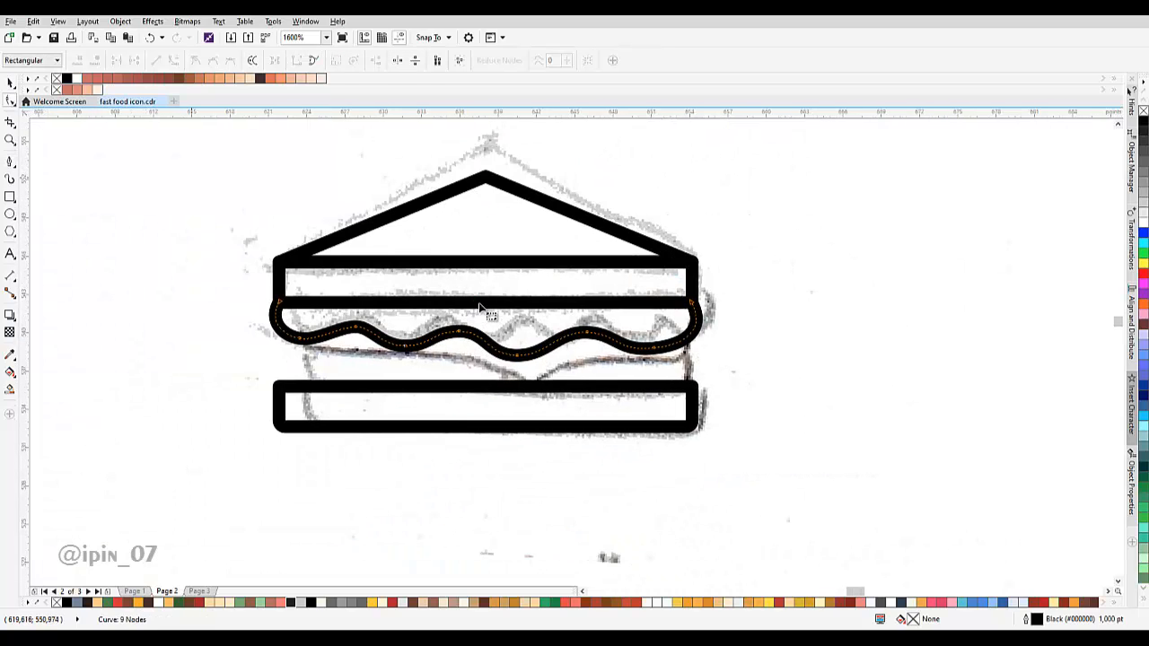
# Close the wavy lettuce outline by joining its right end to its left start point.
pyautogui.press('space')
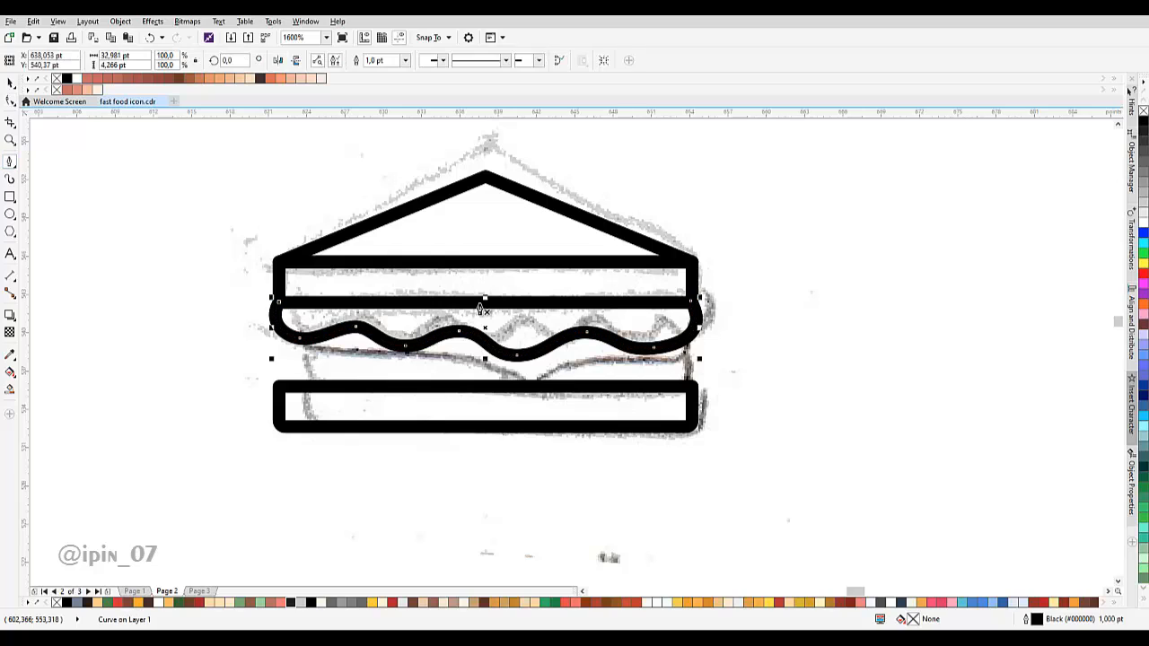
pyautogui.click(690, 300)
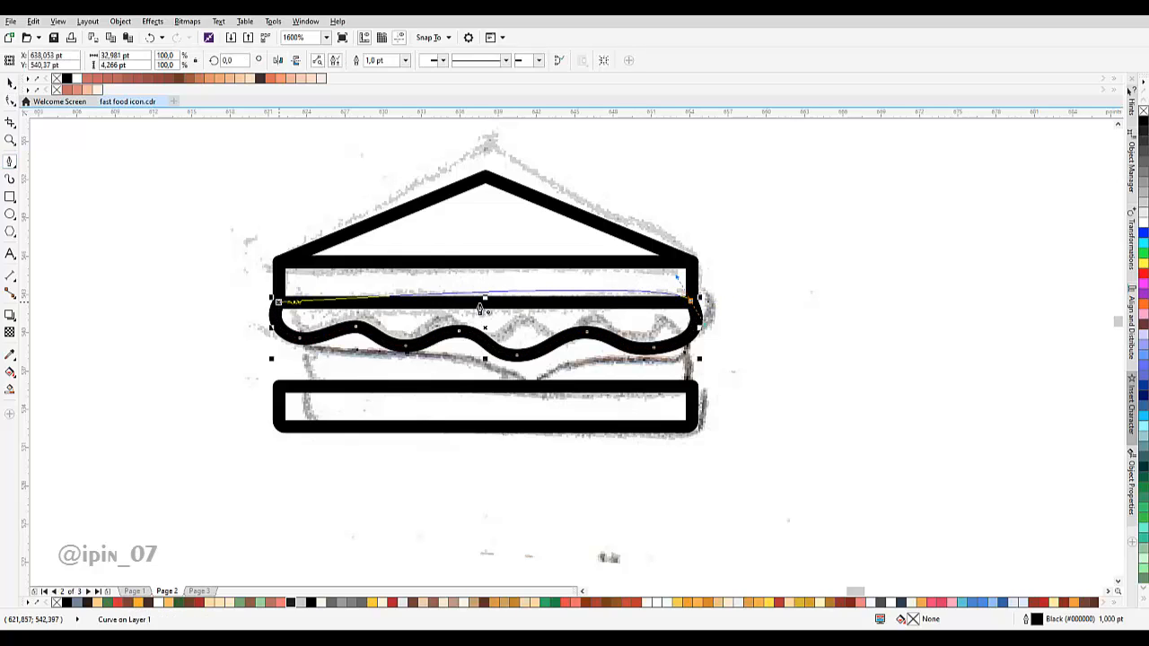
pyautogui.click(279, 302)
pyautogui.press('space')
# Shift the wave's middle crest and trough nodes slightly to the right and raise the rightmost trough node.
pyautogui.press('F10')
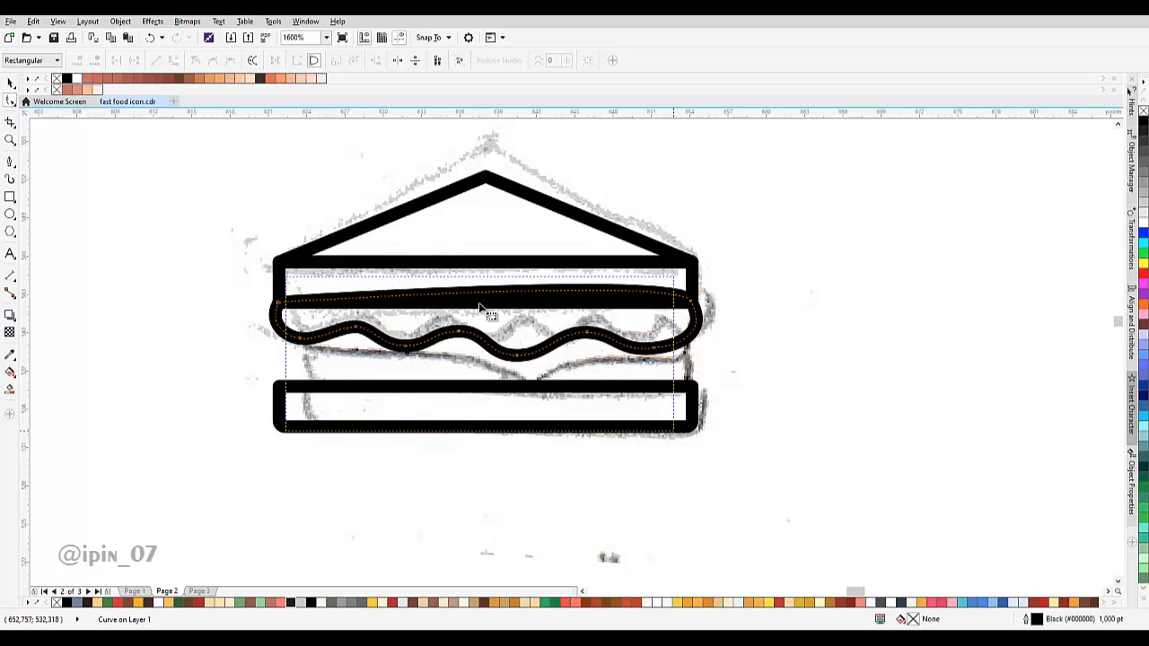
pyautogui.hotkey('ctrl', 'a')
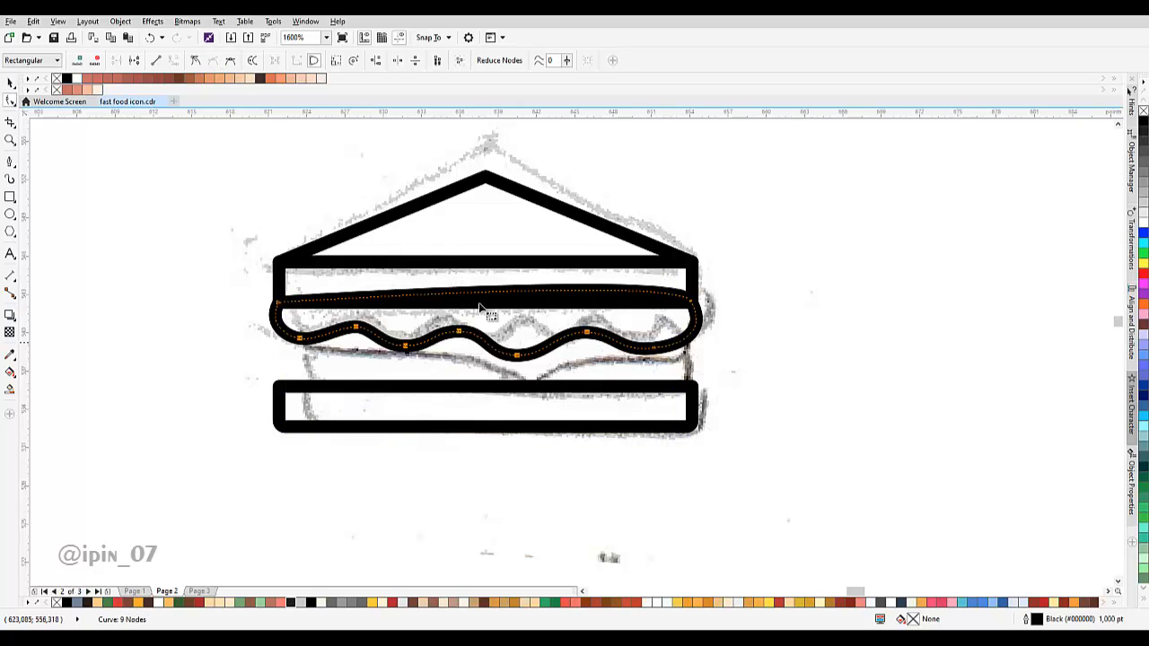
pyautogui.scroll(3, 482, 308)
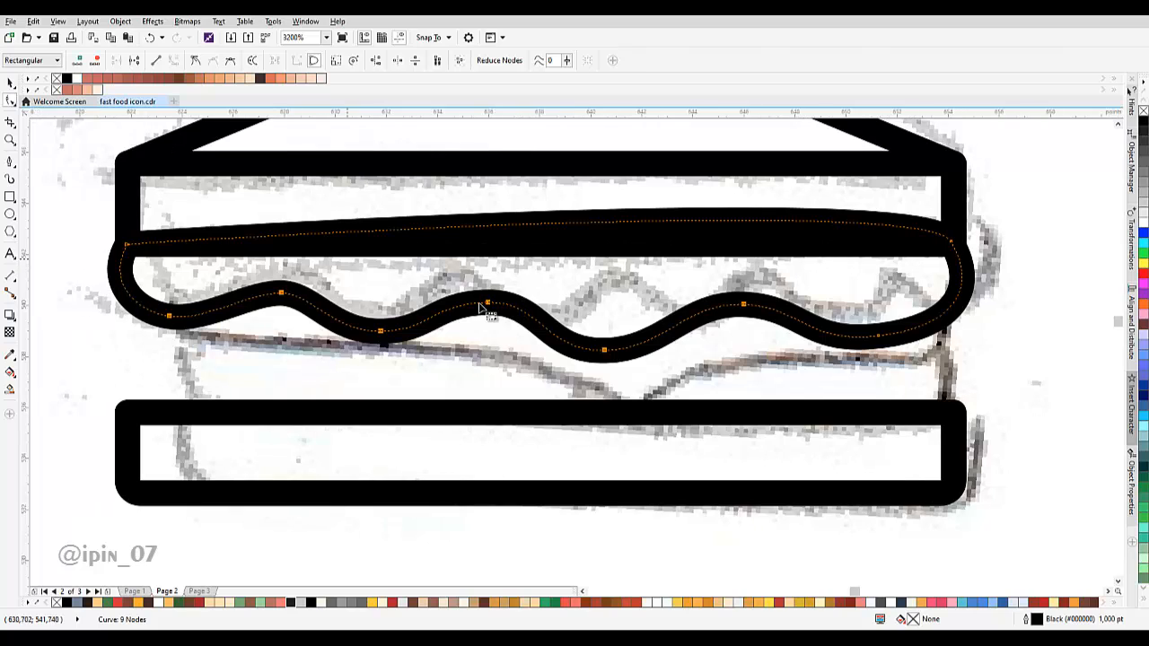
pyautogui.moveTo(743, 303); pyautogui.dragTo(770, 300)
pyautogui.moveTo(848, 310); pyautogui.dragTo(911, 365)
pyautogui.moveTo(949, 329); pyautogui.dragTo(889, 323)
# Straighten the lettuce outline's top edge by adjusting the curve handle at its right end node.
pyautogui.moveTo(874, 279); pyautogui.dragTo(980, 225)
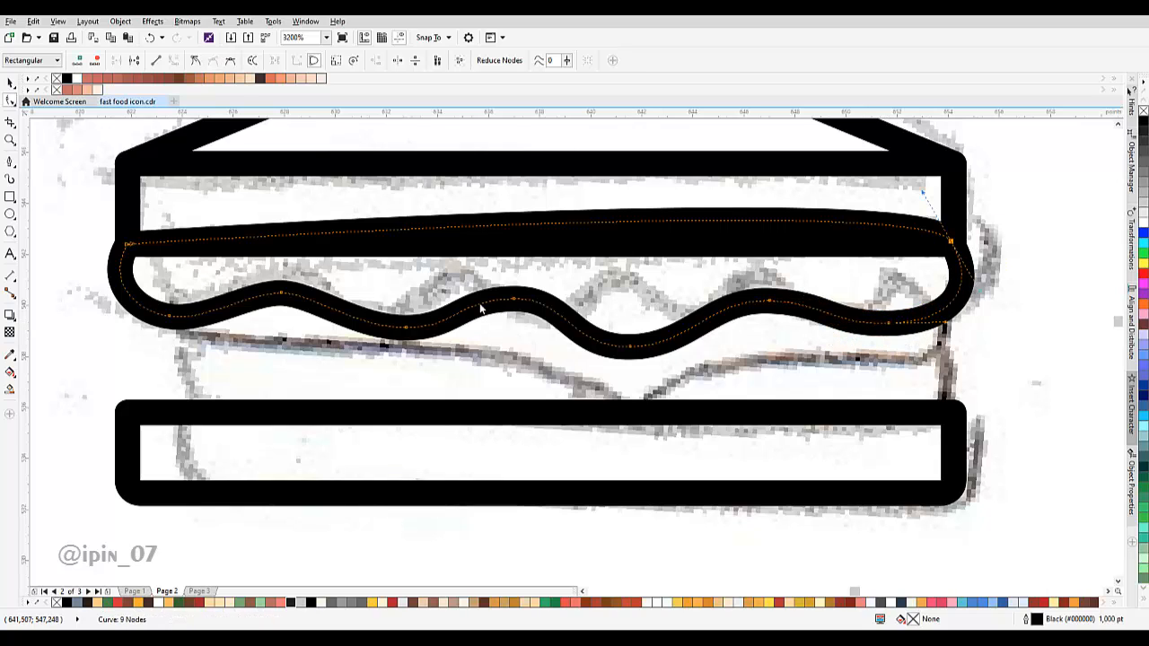
pyautogui.moveTo(922, 192); pyautogui.dragTo(888, 243)
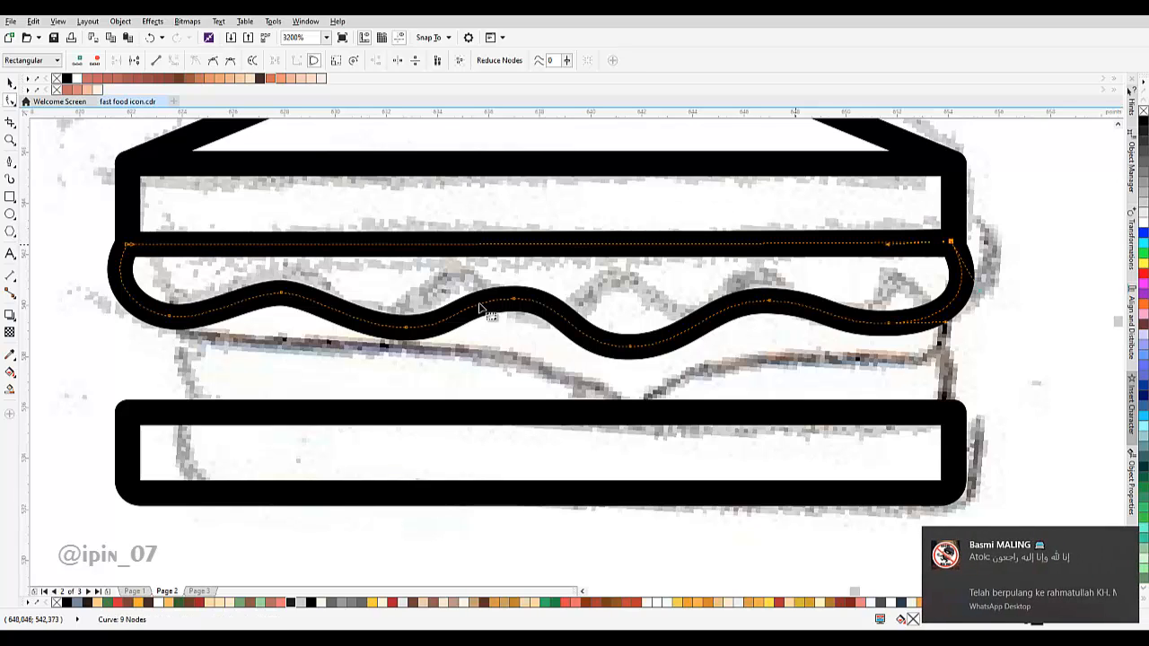
pyautogui.press('Escape')
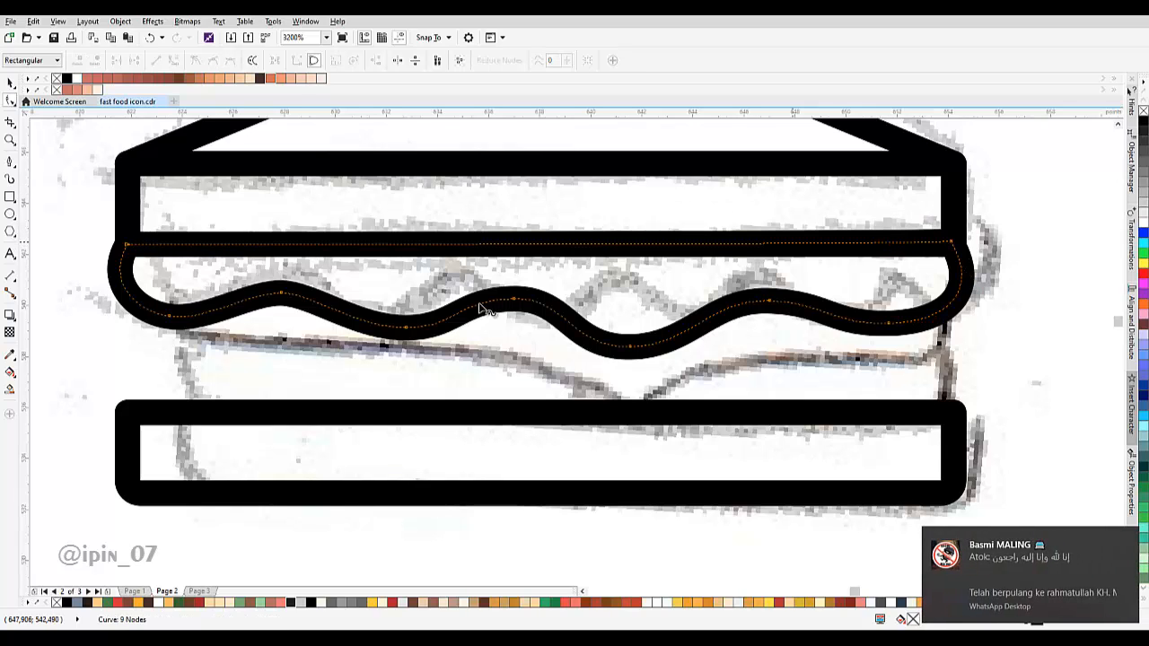
# Lower the rightmost, second and leftmost trough nodes of the lettuce outline slightly to even out the waves.
pyautogui.moveTo(915, 220); pyautogui.dragTo(998, 323)
pyautogui.moveTo(856, 286)
pyautogui.mouseDown()
pyautogui.moveTo(918, 339)
pyautogui.moveTo(890, 330)
pyautogui.mouseUp()
pyautogui.click(407, 327)
pyautogui.moveTo(406, 327); pyautogui.dragTo(399, 336)
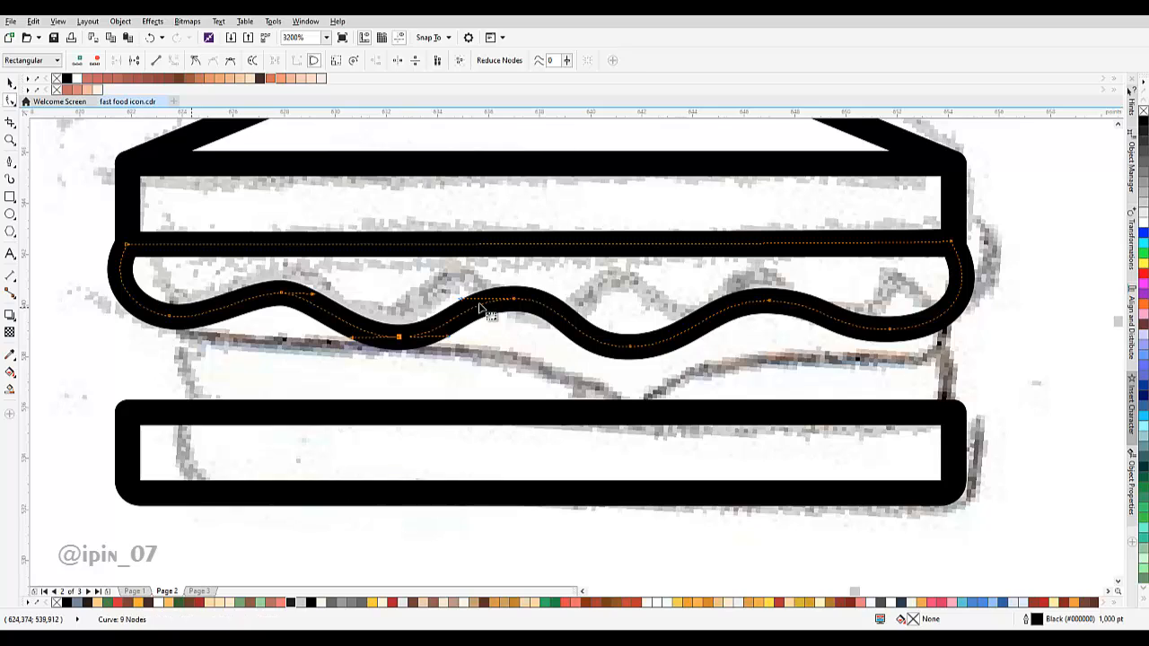
pyautogui.moveTo(169, 316); pyautogui.dragTo(929, 403)
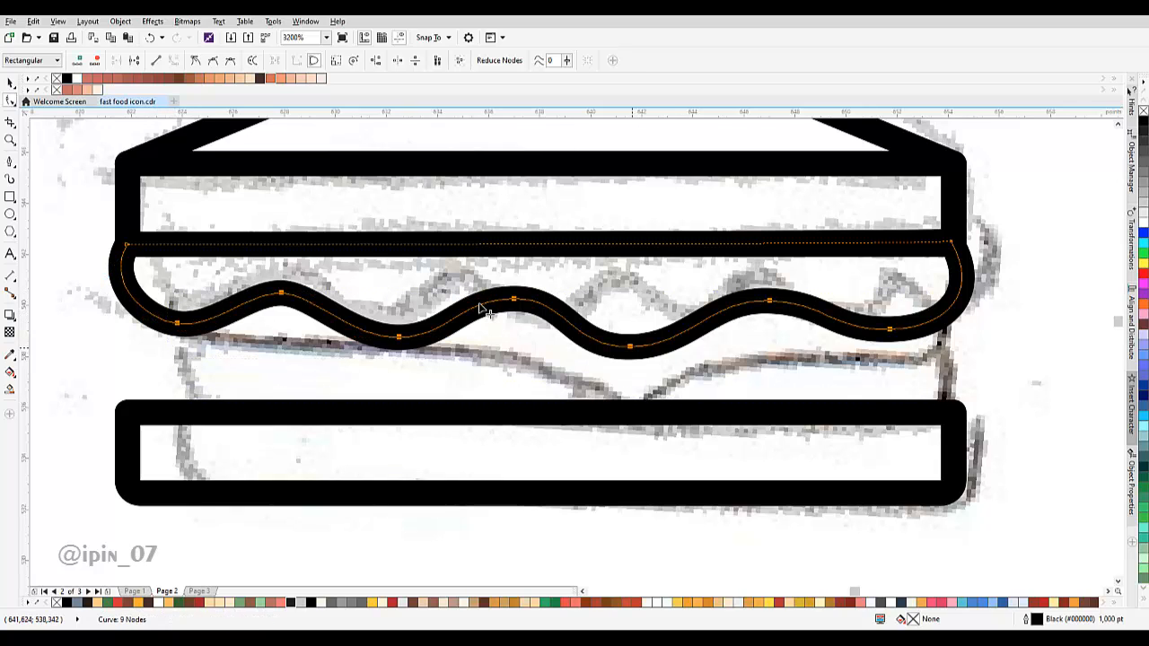
# Raise the lettuce outline's third trough node slightly and reshape the rightmost trough as a cusp node with adjusted curve handles.
pyautogui.moveTo(631, 347); pyautogui.dragTo(638, 328)
pyautogui.click(629, 339)
pyautogui.scroll(1, 485, 309)
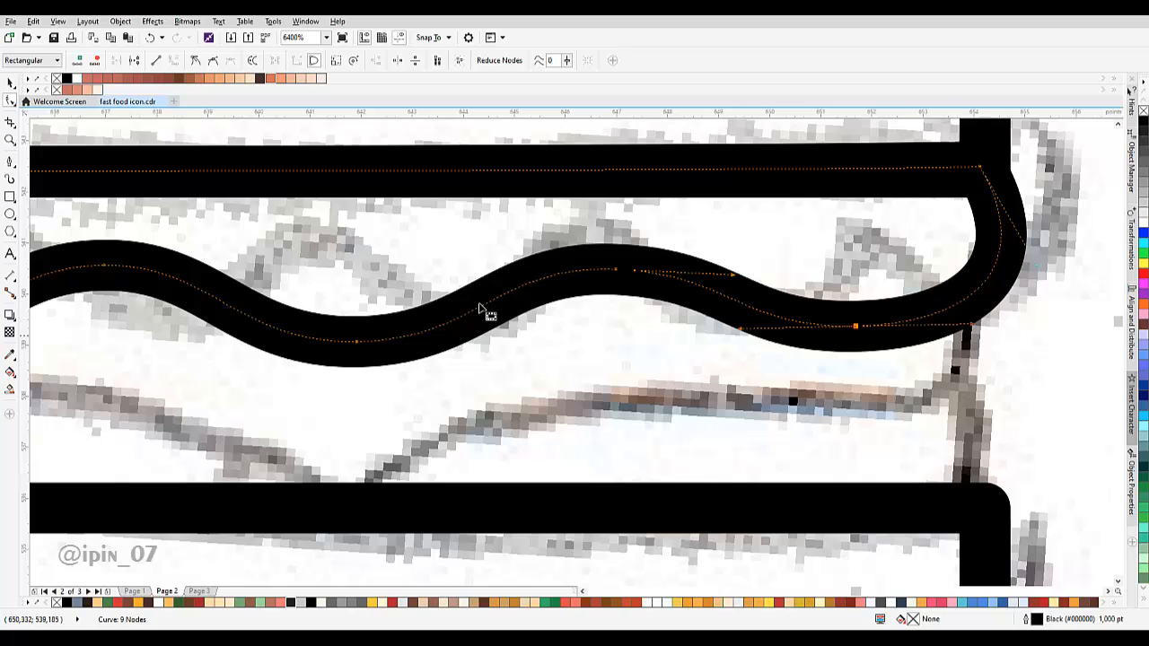
pyautogui.moveTo(740, 329)
pyautogui.mouseDown()
pyautogui.moveTo(762, 334)
pyautogui.moveTo(763, 322)
pyautogui.mouseUp()
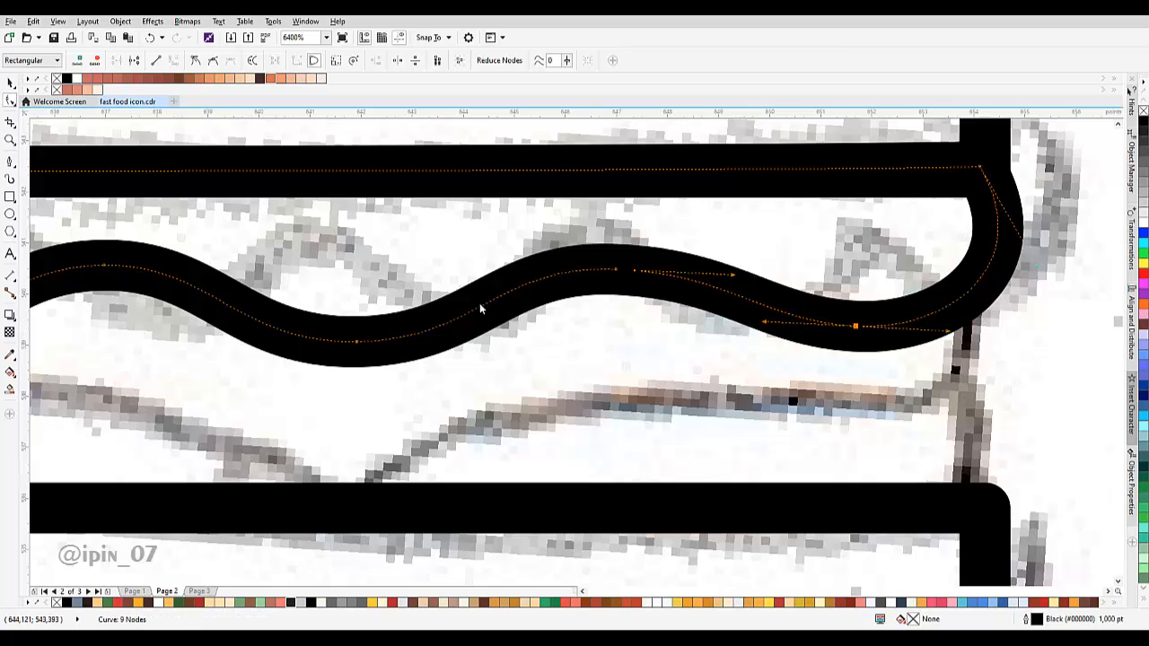
pyautogui.click(195, 60)
pyautogui.moveTo(949, 332); pyautogui.dragTo(946, 338)
pyautogui.scroll(-1, 824, 320)
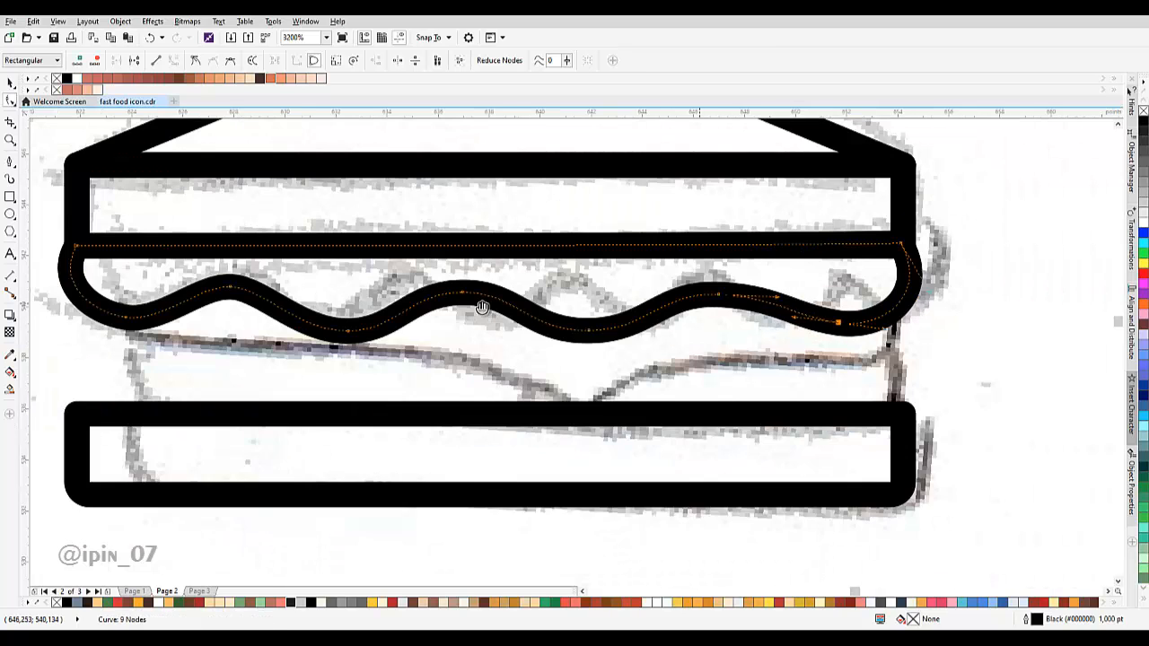
# Lower the lettuce outline's leftmost trough node slightly and shift the first crest node a little to the right.
pyautogui.moveTo(823, 320); pyautogui.dragTo(888, 313)
pyautogui.scroll(1, 608, 294)
pyautogui.moveTo(482, 308)
pyautogui.mouseDown()
pyautogui.moveTo(792, 303)
pyautogui.moveTo(816, 341)
pyautogui.mouseUp()
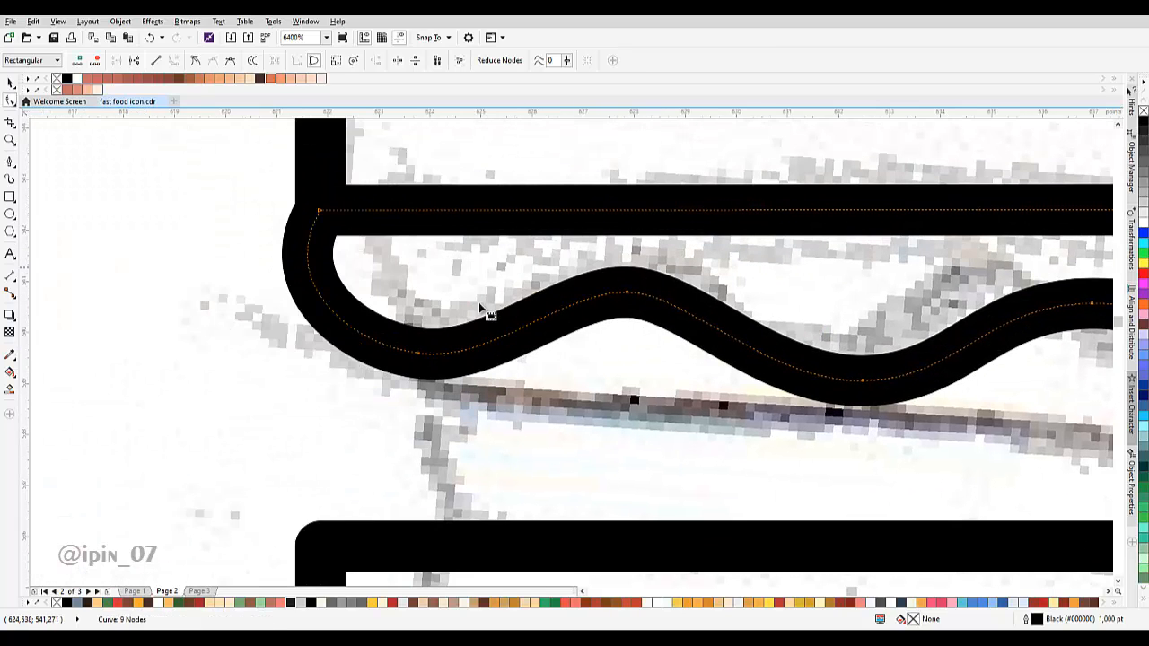
pyautogui.moveTo(419, 353); pyautogui.dragTo(419, 363)
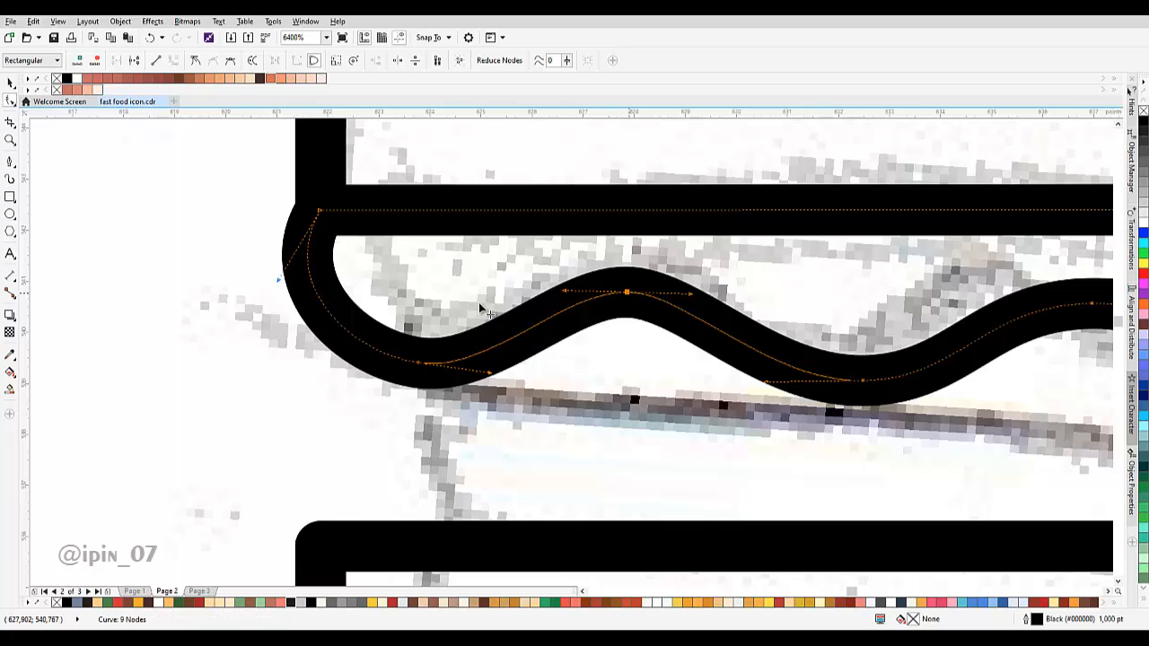
pyautogui.moveTo(626, 291); pyautogui.dragTo(643, 294)
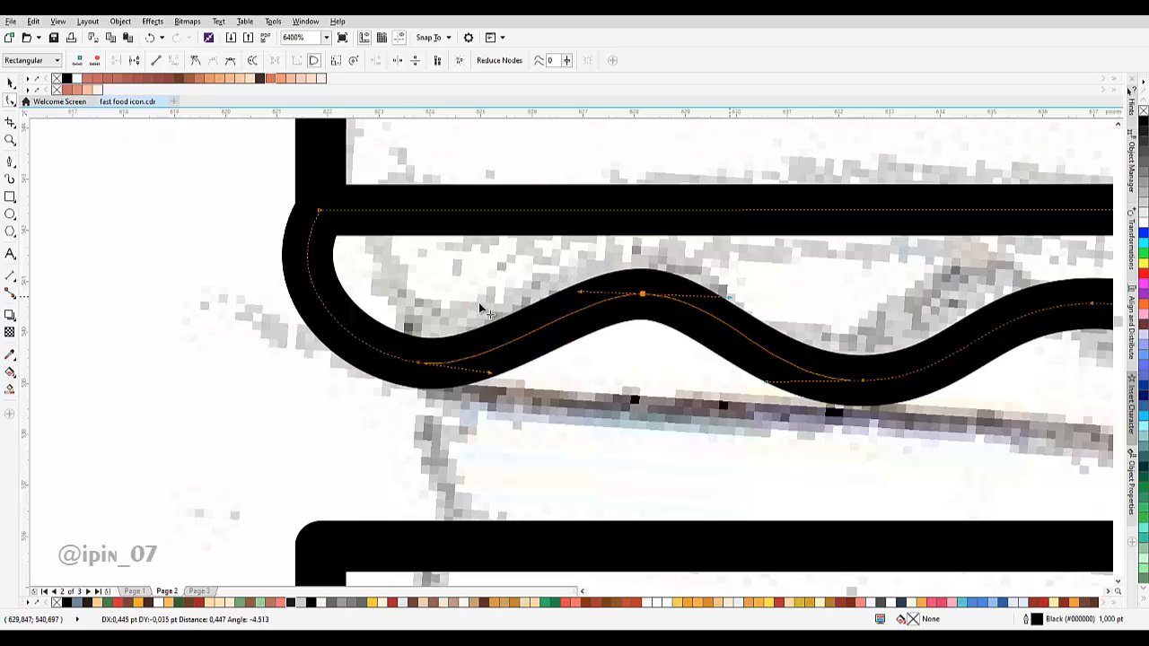
# Shift the second trough, middle crest, third trough and rightmost crest nodes of the lettuce slightly to the right.
pyautogui.scroll(-1, 482, 308)
pyautogui.moveTo(444, 235); pyautogui.dragTo(673, 348)
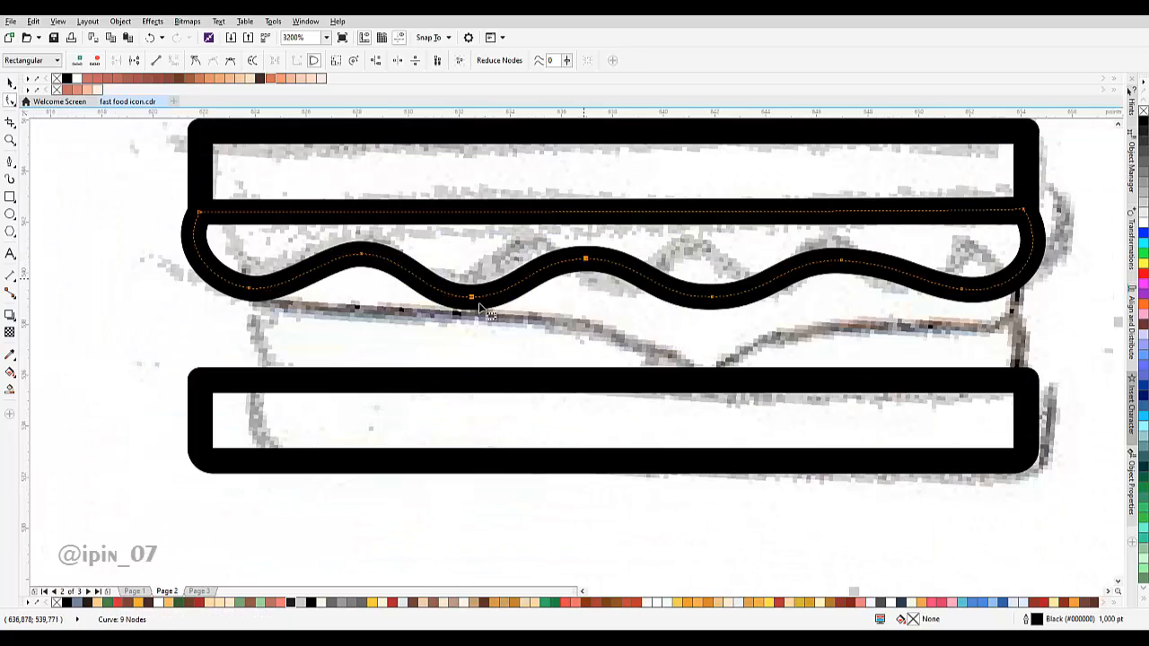
pyautogui.scroll(1, 581, 276)
pyautogui.moveTo(590, 242); pyautogui.dragTo(604, 241)
pyautogui.moveTo(750, 265); pyautogui.dragTo(332, 303)
pyautogui.click(423, 357)
pyautogui.moveTo(423, 356); pyautogui.dragTo(436, 357)
pyautogui.moveTo(682, 285); pyautogui.dragTo(694, 285)
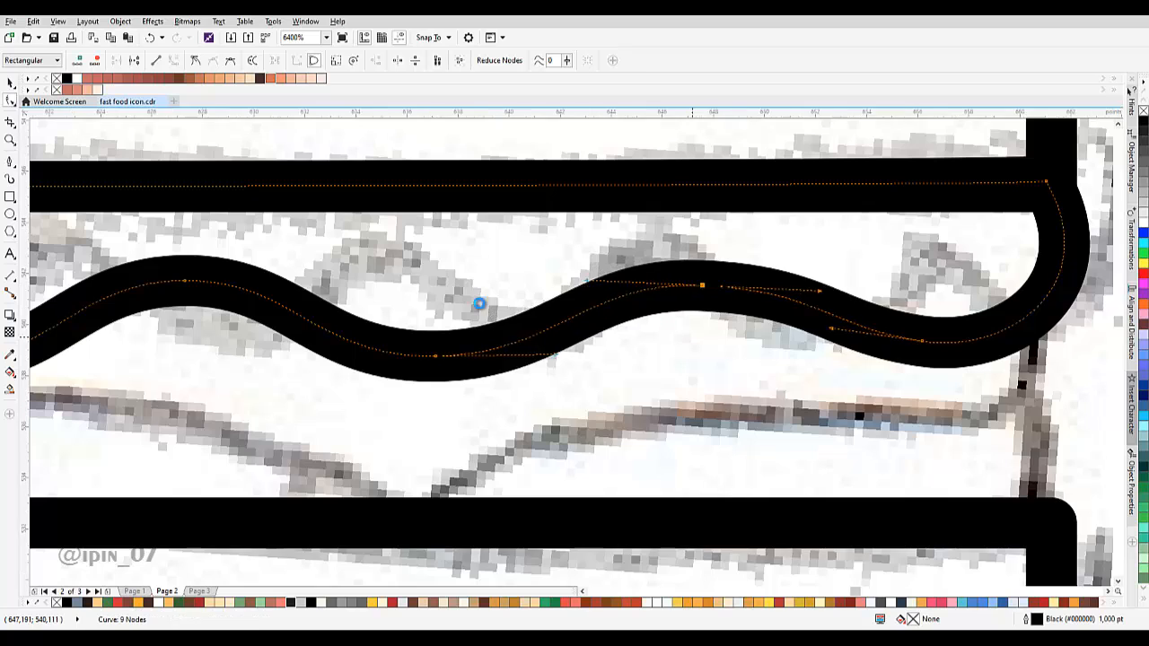
# Round out the lettuce outline's left end by pulling the curve handle of its upper left node downward.
pyautogui.scroll(-2, 687, 371)
pyautogui.scroll(-2, 687, 371)
pyautogui.scroll(2, 687, 370)
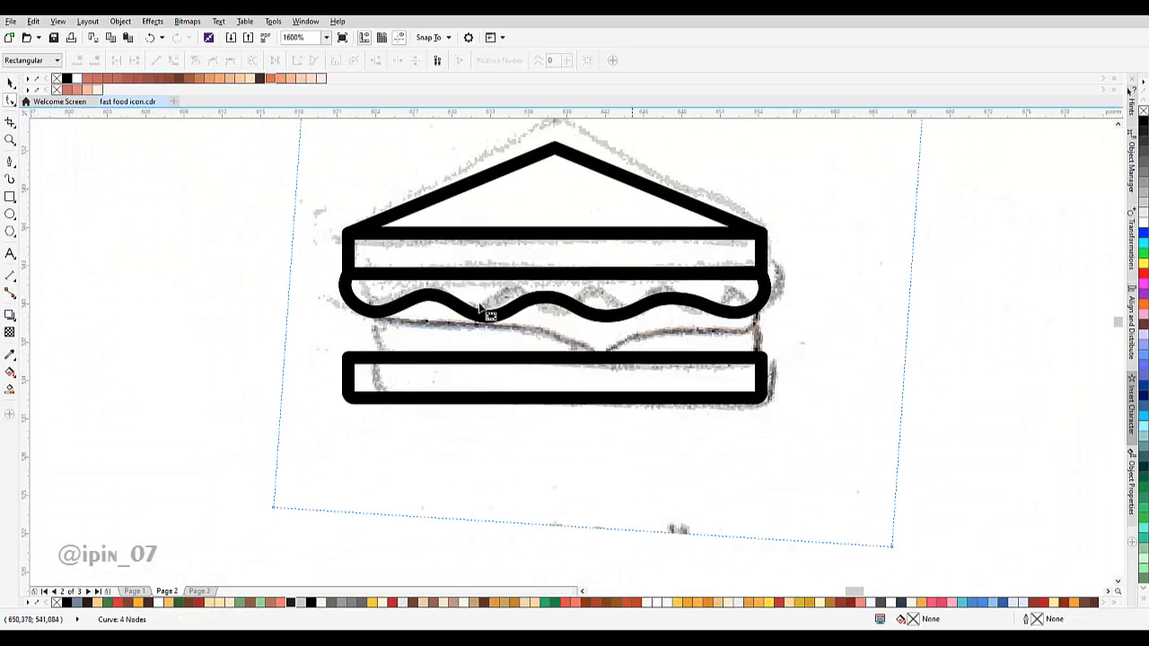
pyautogui.scroll(2, 480, 309)
pyautogui.click(480, 309)
pyautogui.scroll(1, 481, 309)
pyautogui.moveTo(679, 296); pyautogui.dragTo(683, 276)
pyautogui.scroll(-1, 683, 306)
pyautogui.scroll(-2, 685, 316)
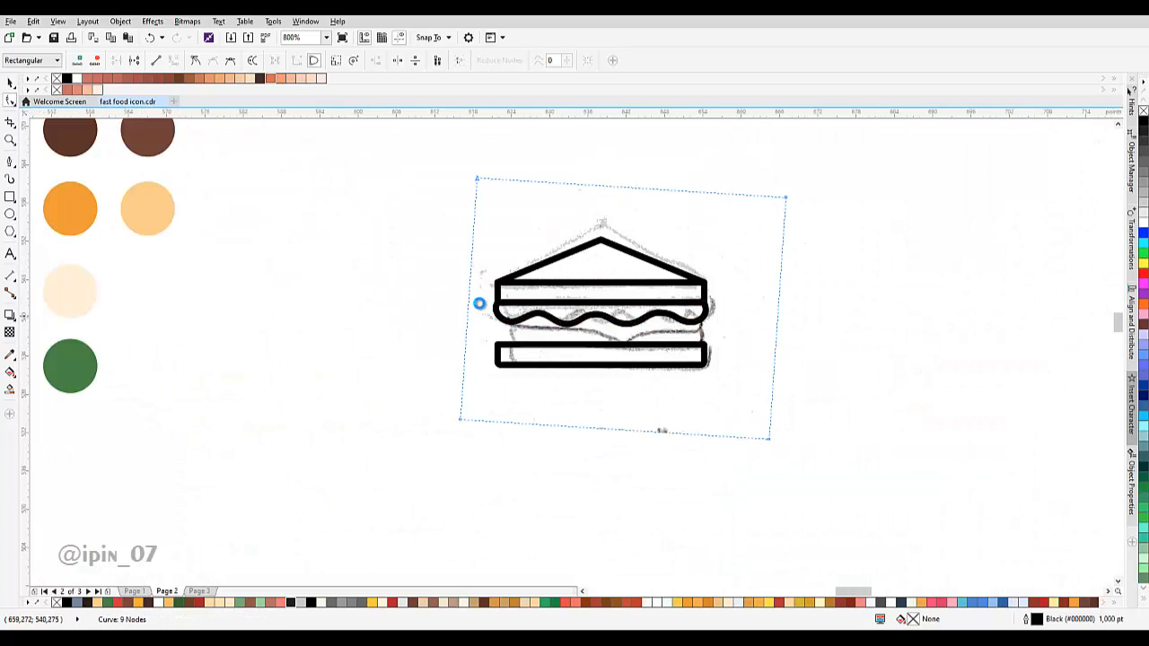
pyautogui.scroll(2, 532, 312)
pyautogui.click(393, 270)
pyautogui.moveTo(372, 308); pyautogui.dragTo(372, 317)
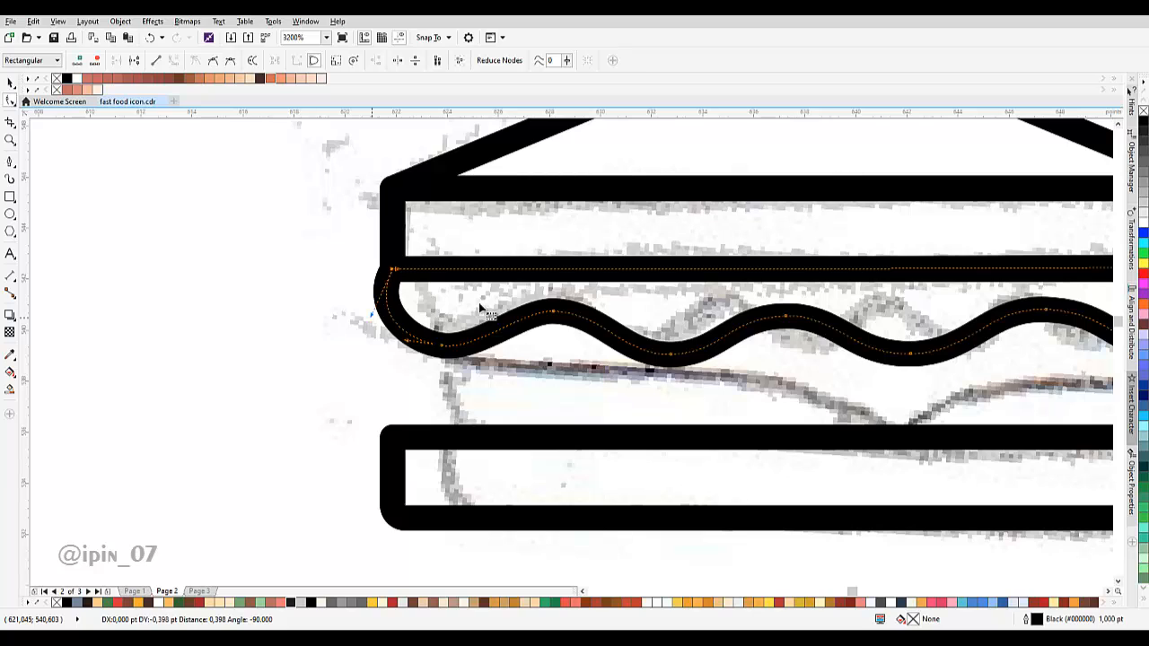
# Select the middle wave nodes of the lettuce outline and shift them together slightly to the right.
pyautogui.scroll(-1, 460, 307)
pyautogui.click(480, 306)
pyautogui.scroll(1, 506, 307)
pyautogui.moveTo(506, 307); pyautogui.dragTo(376, 289)
pyautogui.moveTo(264, 264); pyautogui.dragTo(502, 377)
pyautogui.moveTo(603, 299); pyautogui.dragTo(613, 299)
# Lower the lettuce's leftmost trough node slightly and lengthen its right curve handle to smooth the first wave.
pyautogui.moveTo(245, 285)
pyautogui.mouseDown()
pyautogui.moveTo(272, 356)
pyautogui.moveTo(246, 328)
pyautogui.mouseUp()
pyautogui.scroll(1, 264, 335)
pyautogui.click(258, 341)
pyautogui.click(253, 319)
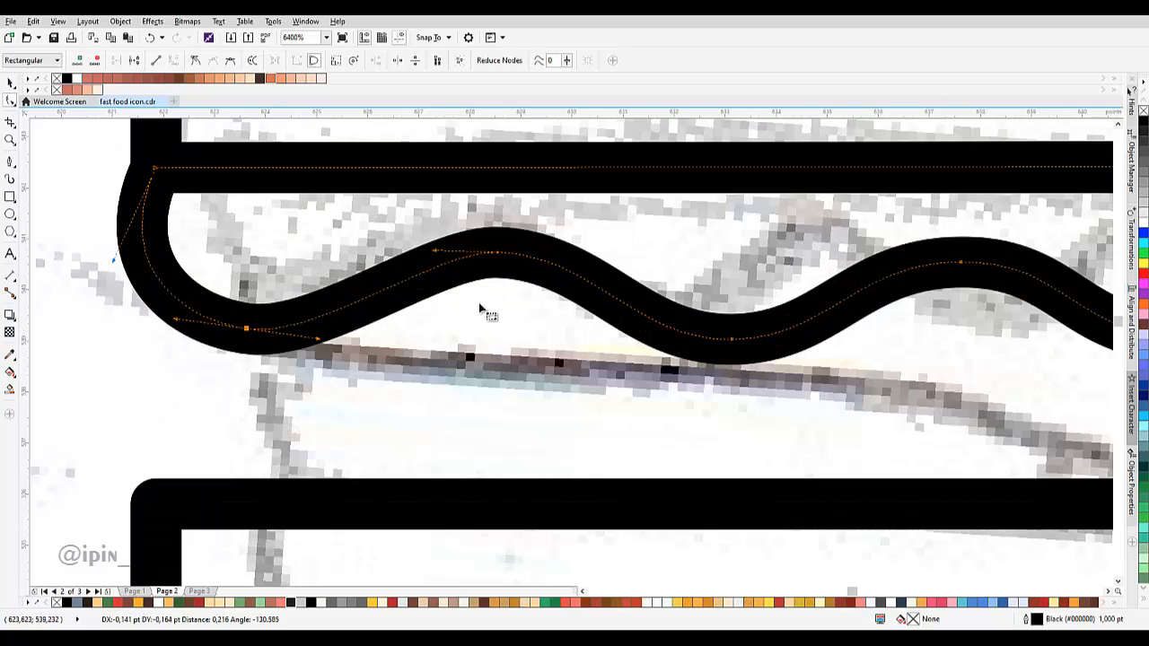
pyautogui.moveTo(317, 339); pyautogui.dragTo(334, 346)
pyautogui.click(407, 353)
pyautogui.scroll(-1, 407, 354)
pyautogui.scroll(-2, 407, 354)
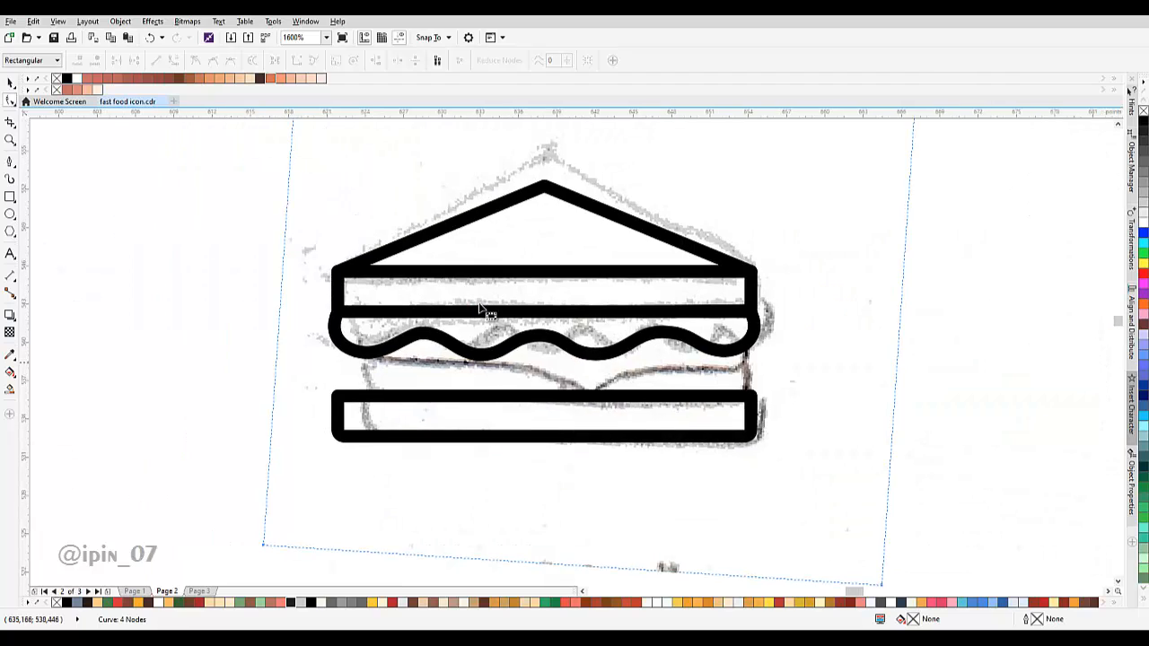
pyautogui.scroll(1, 483, 358)
# Draw a rectangle about 31 by 2 pt beneath the lettuce and center it horizontally on the upper bread slice.
pyautogui.press('space')
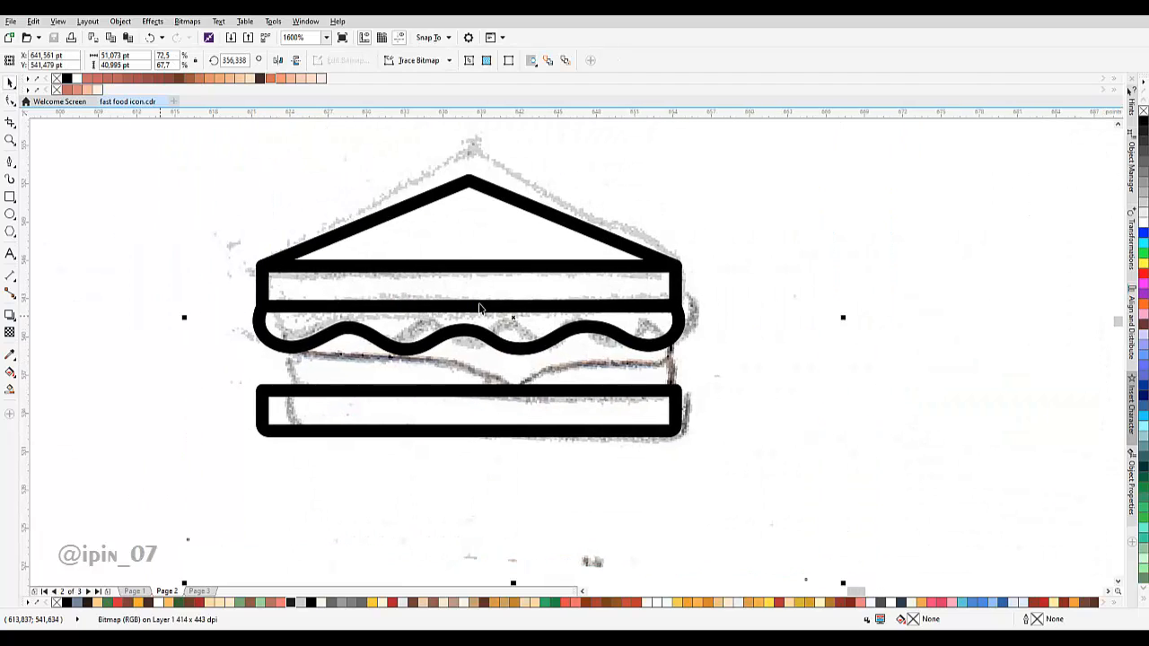
pyautogui.scroll(1, 482, 308)
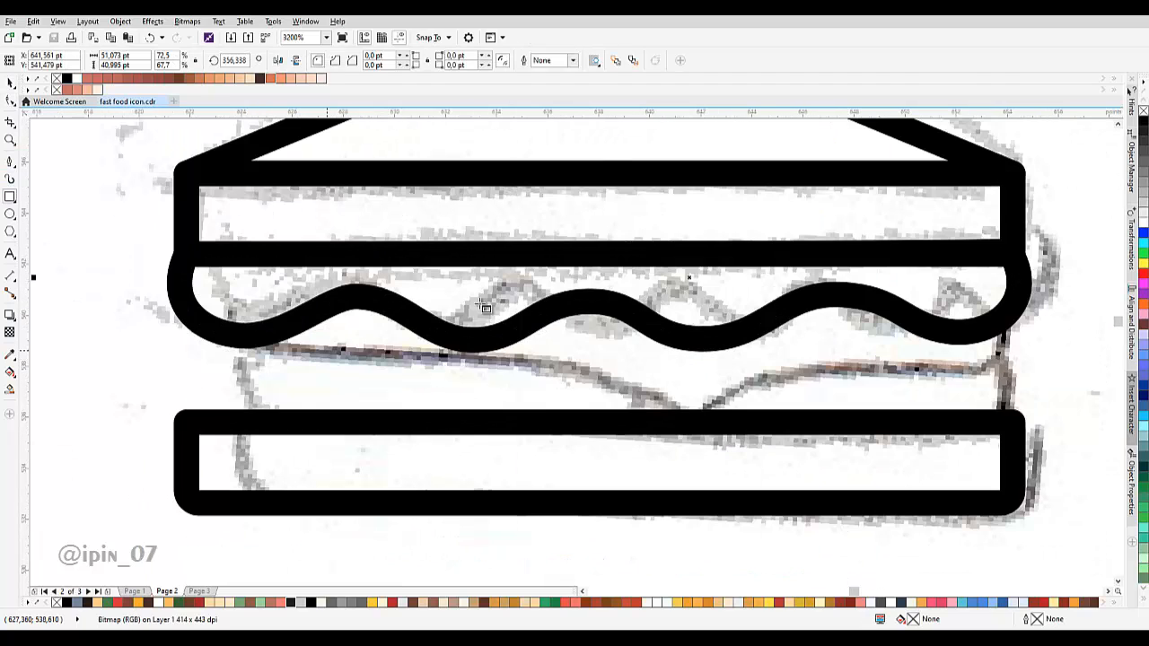
pyautogui.moveTo(195, 317); pyautogui.dragTo(991, 376)
pyautogui.press('space')
pyautogui.keyDown('shift'); pyautogui.click(481, 308); pyautogui.keyUp('shift')
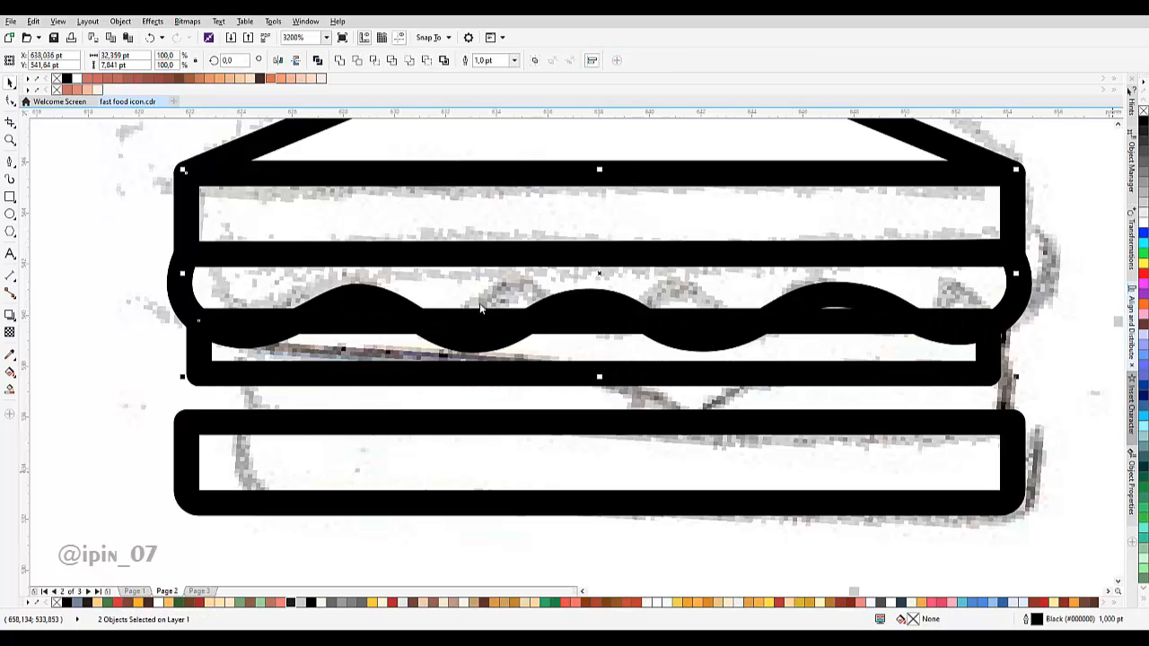
pyautogui.hotkey('ctrl', 'shift', 'a')
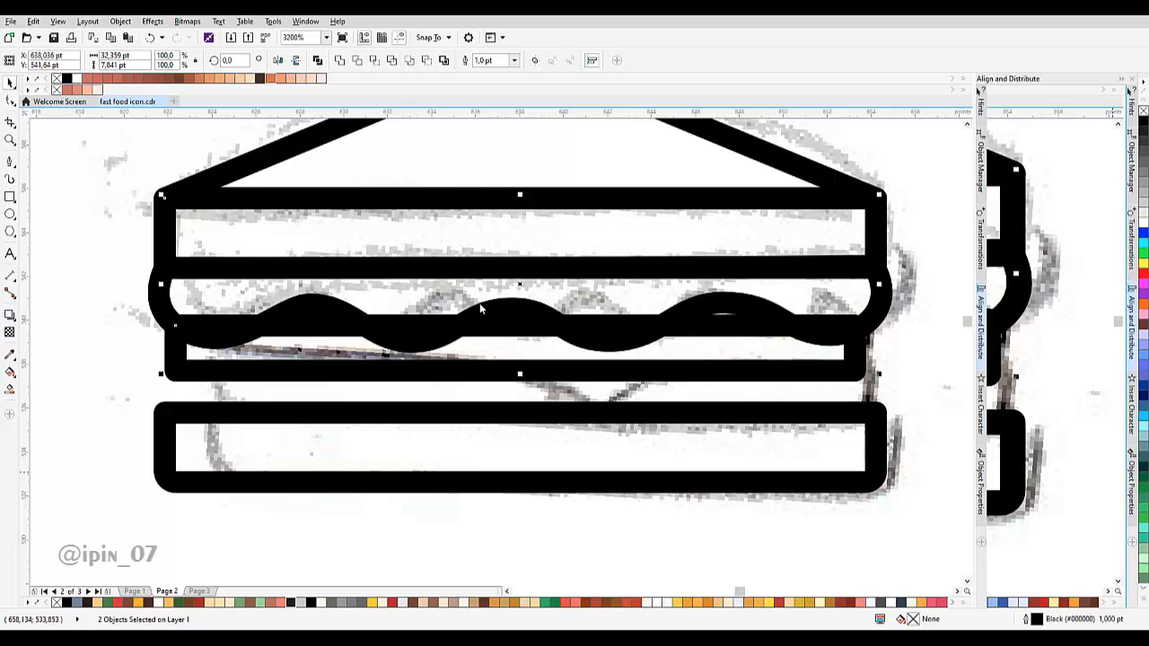
pyautogui.press('c')
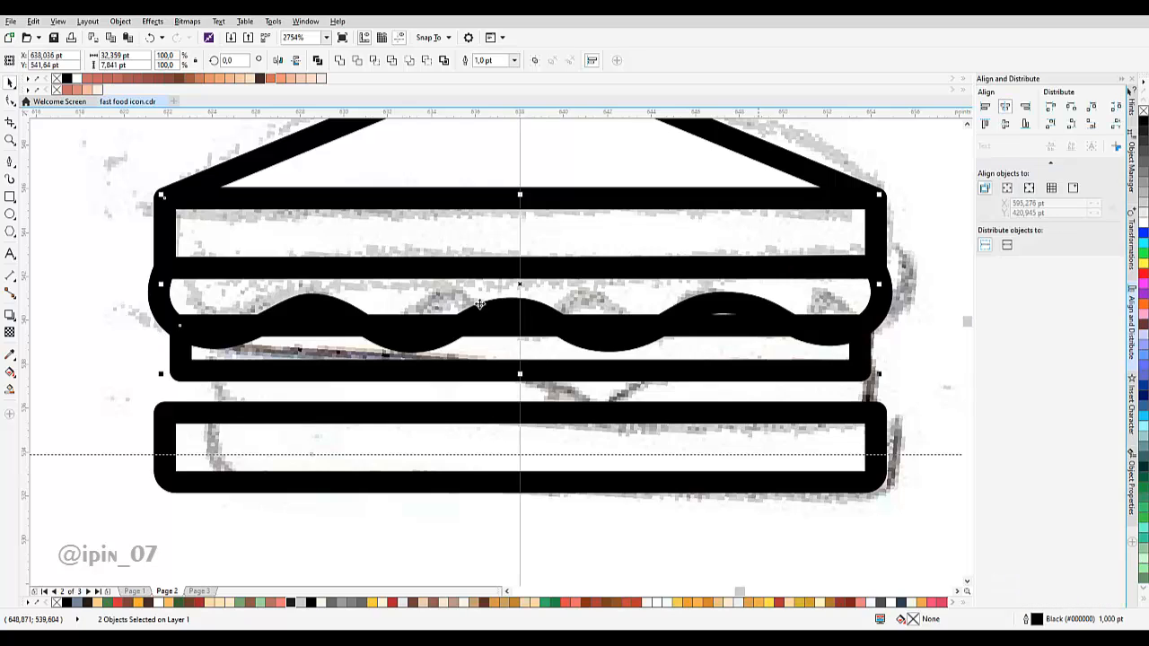
# Widen the new rectangle to about 31.7 pt and extend it upward behind the lettuce to about 3.5 pt high.
pyautogui.click(481, 307)
pyautogui.moveTo(868, 350); pyautogui.dragTo(875, 354)
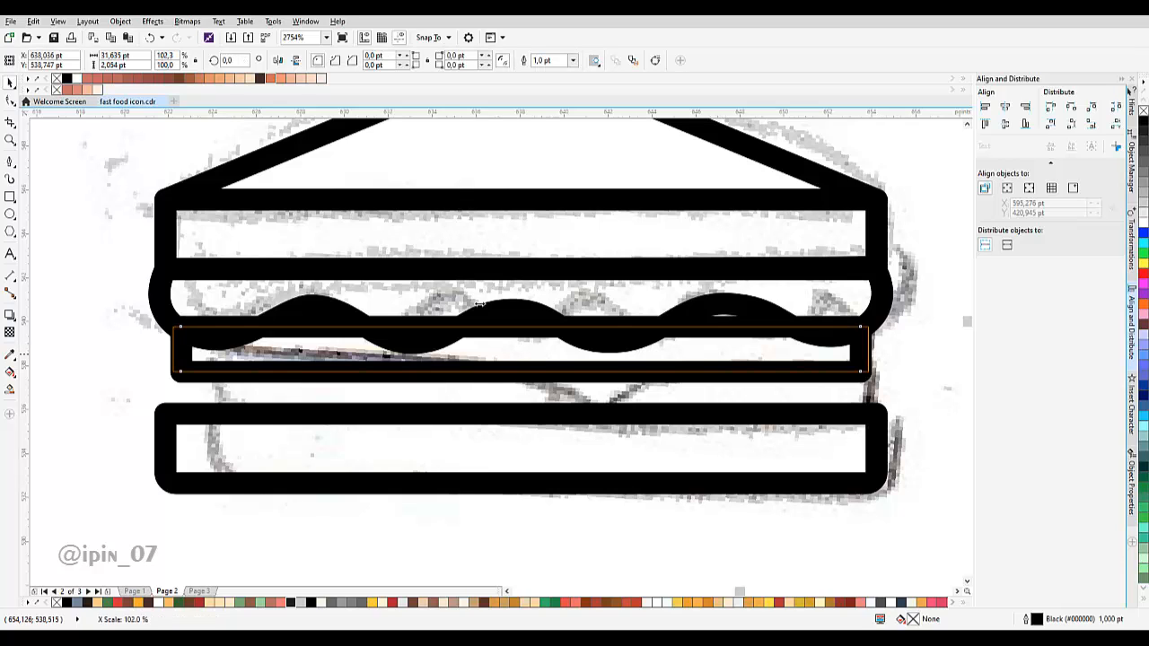
pyautogui.moveTo(480, 307)
pyautogui.mouseDown()
pyautogui.moveTo(478, 292)
pyautogui.moveTo(480, 304)
pyautogui.mouseUp()
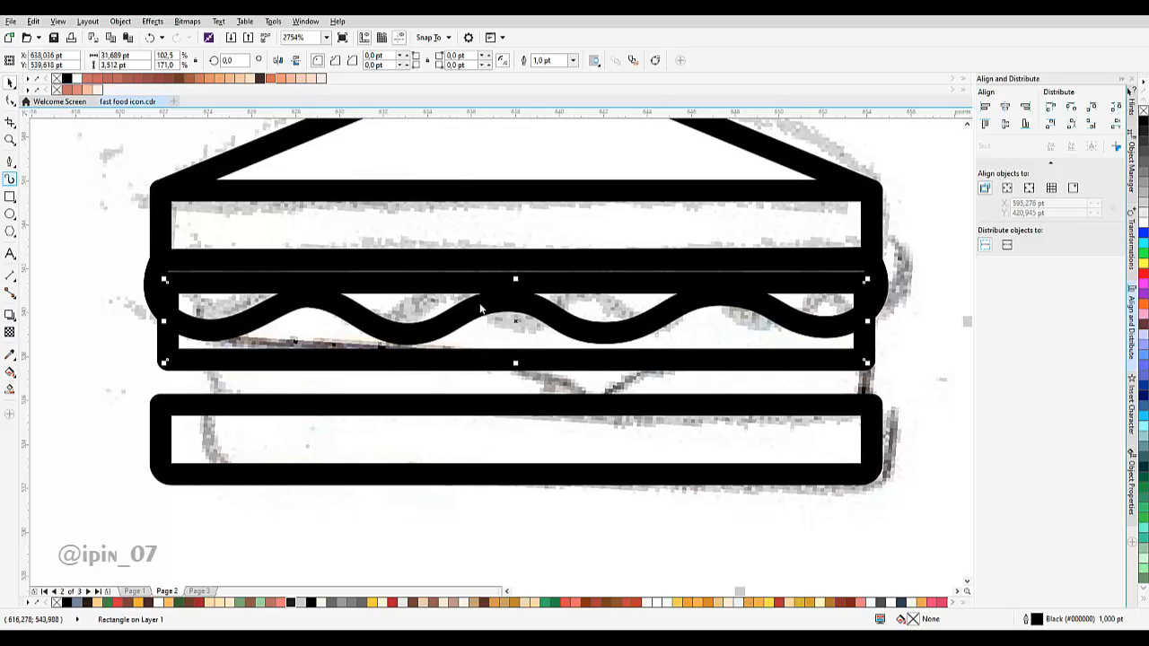
# Draw a closed V-shaped cheese drip about 21.8 pt wide along the rectangle's lower edge with the Pen tool.
pyautogui.scroll(2, 480, 309)
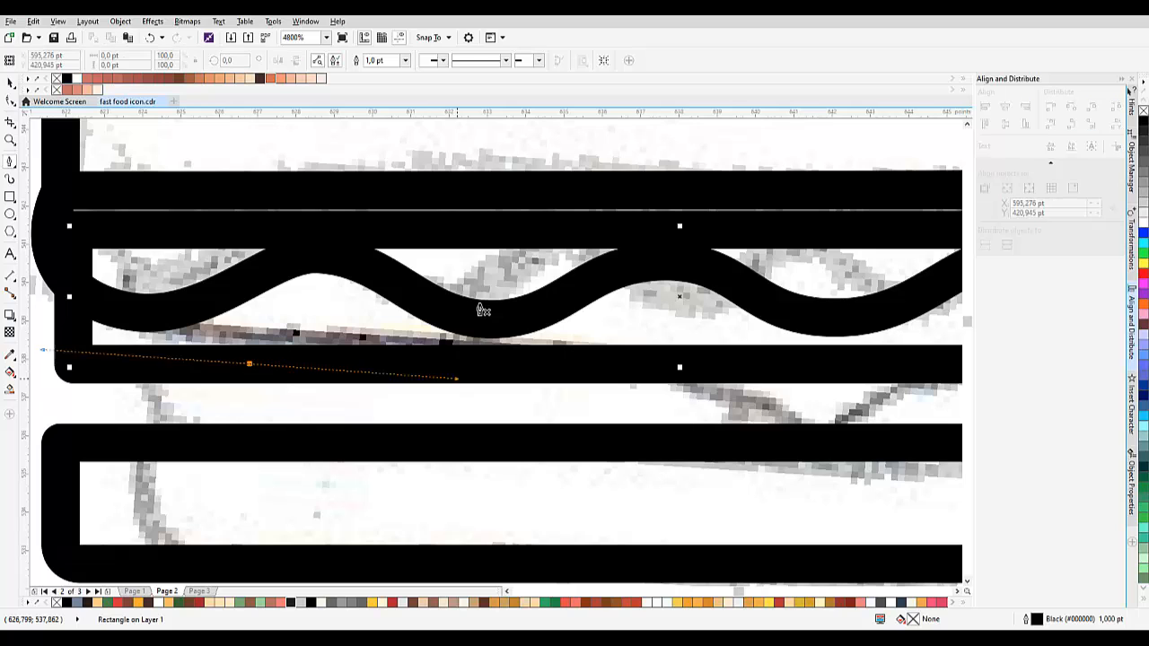
pyautogui.moveTo(251, 364); pyautogui.dragTo(720, 346)
pyautogui.hscroll(3, 530, 453)
pyautogui.hscroll(-5, 480, 310)
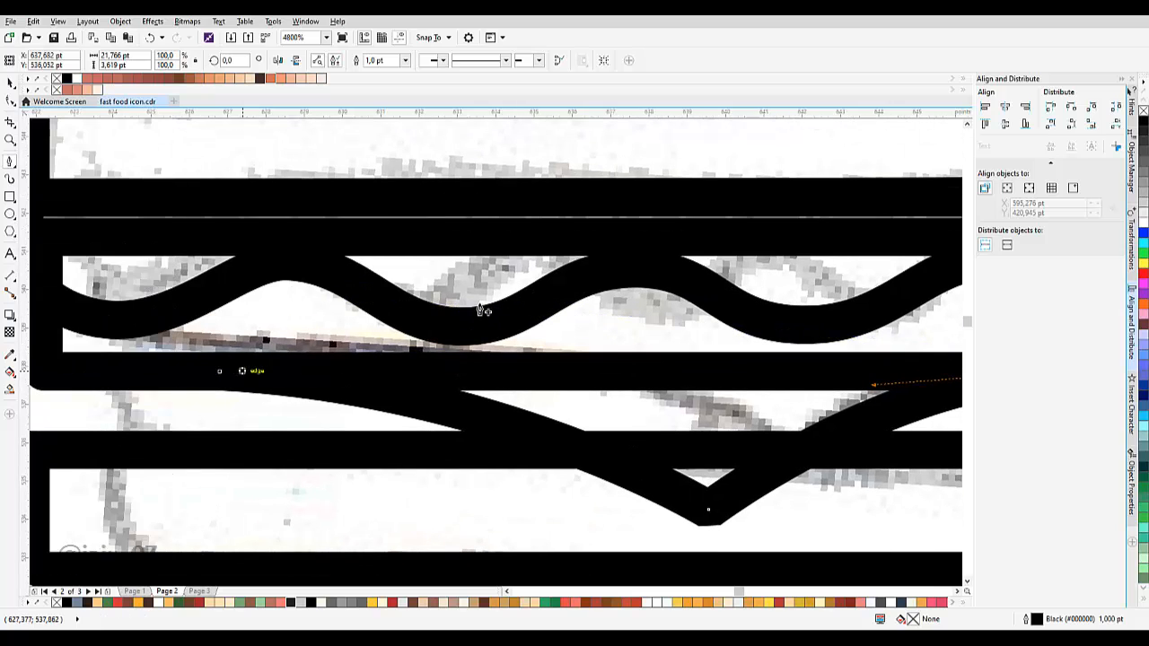
pyautogui.doubleClick(480, 305)
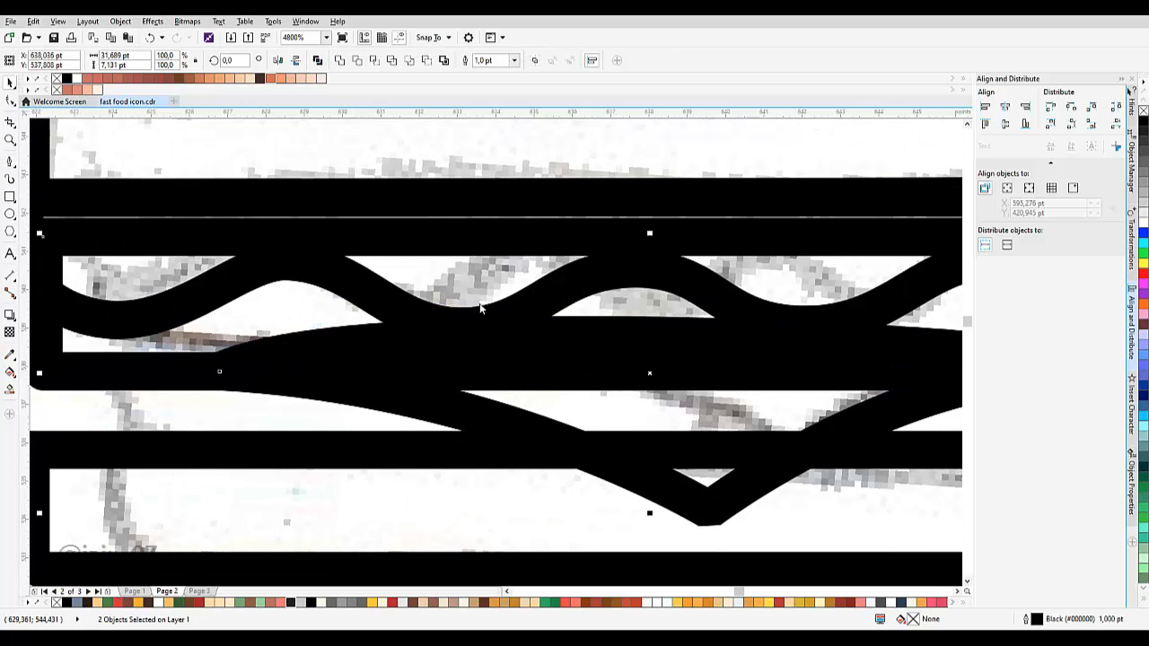
# Weld the V-shaped drip and the rectangle into a single cheese outline.
pyautogui.hotkey('ctrl', 'z')
pyautogui.press('F10')
pyautogui.scroll(-2, 482, 308)
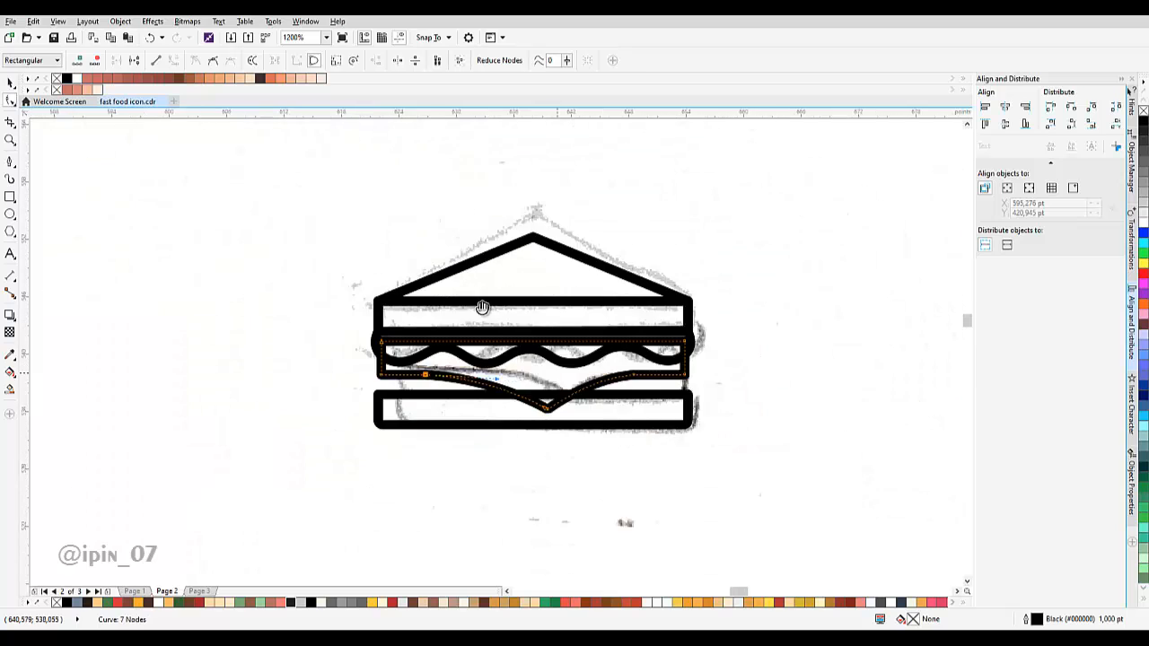
pyautogui.scroll(1, 481, 308)
# Reduce the cheese outline's height to about 6.5 pt from its lower edge, keeping its width.
pyautogui.press('space')
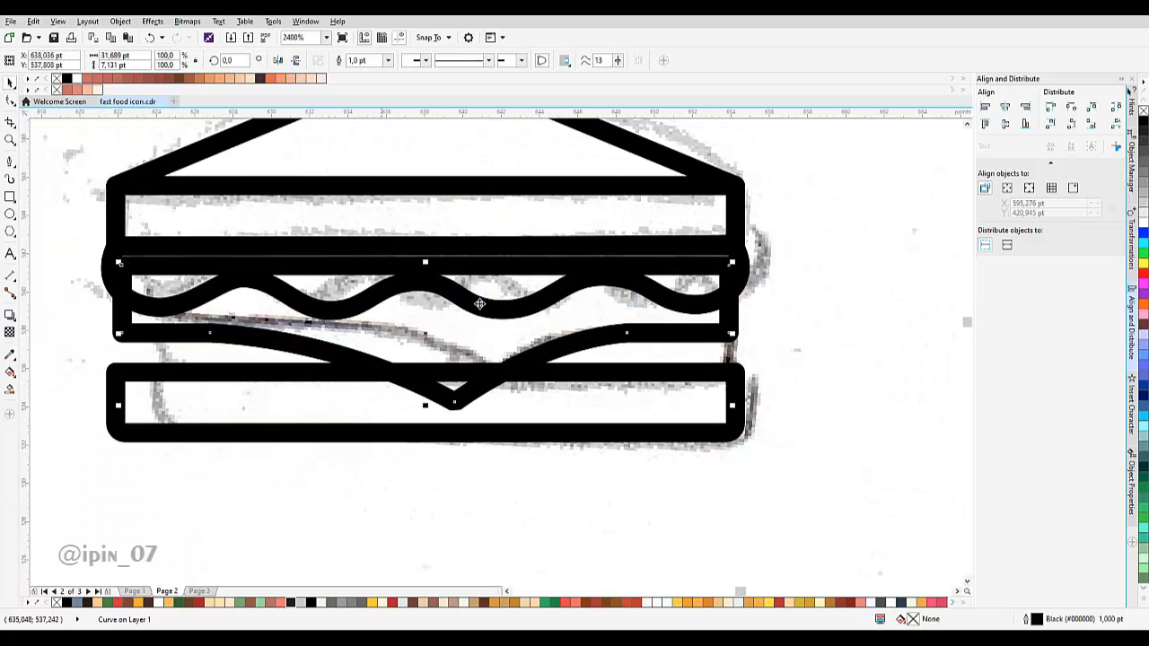
pyautogui.moveTo(426, 405); pyautogui.dragTo(425, 393)
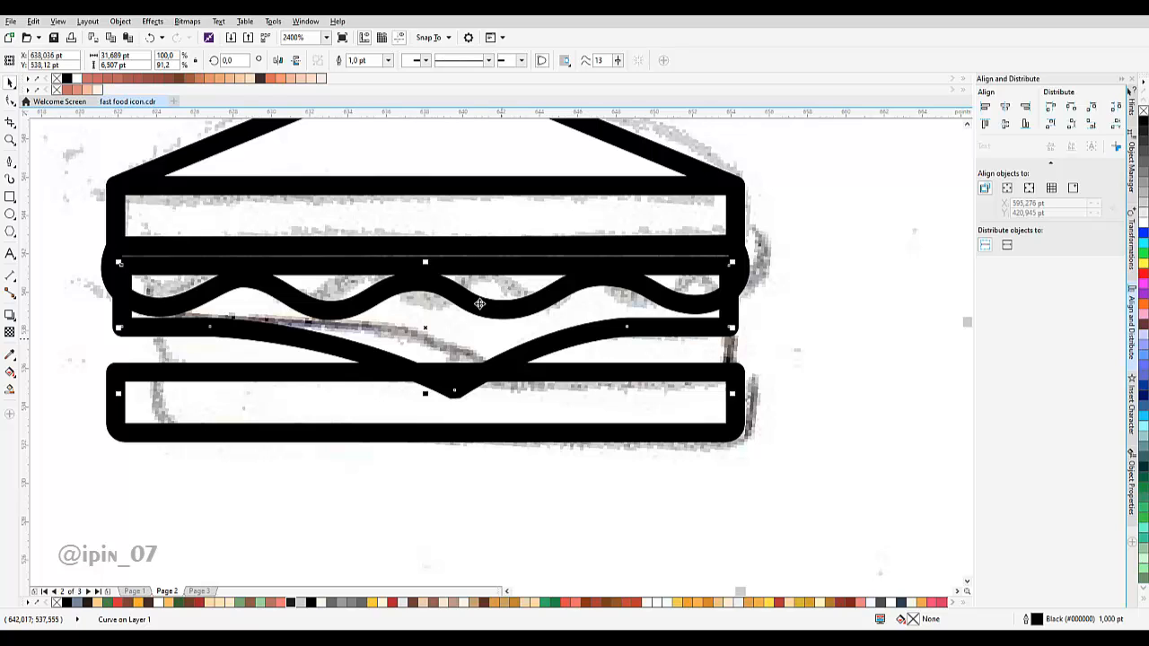
pyautogui.press('F10')
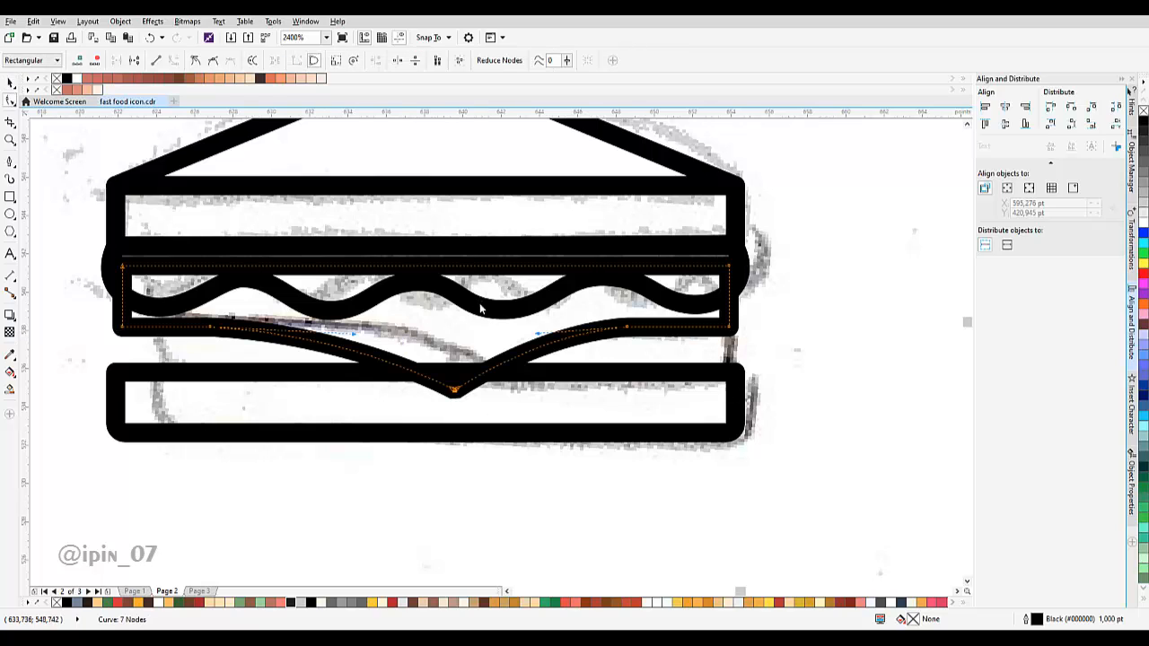
pyautogui.click(499, 371)
pyautogui.moveTo(499, 371); pyautogui.dragTo(521, 353)
pyautogui.click(10, 83)
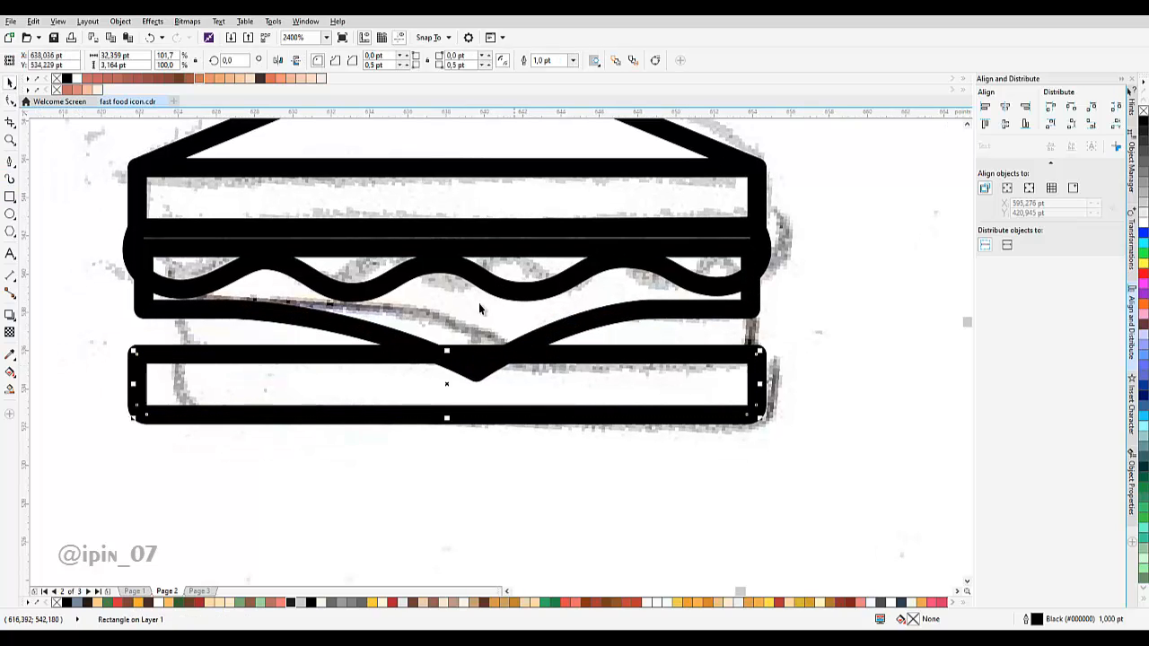
pyautogui.click(480, 305)
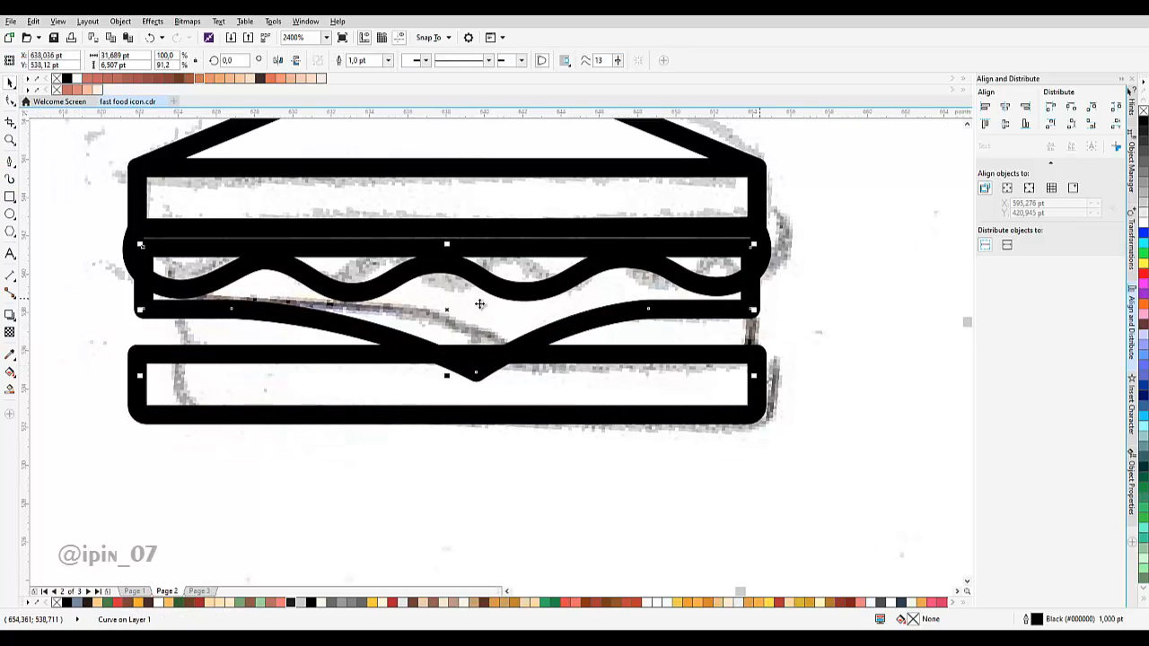
# Draw a filling rectangle about 31.5 by 3.2 pt above the bottom bread slice and round its corners to about 1.3 pt.
pyautogui.press('F6')
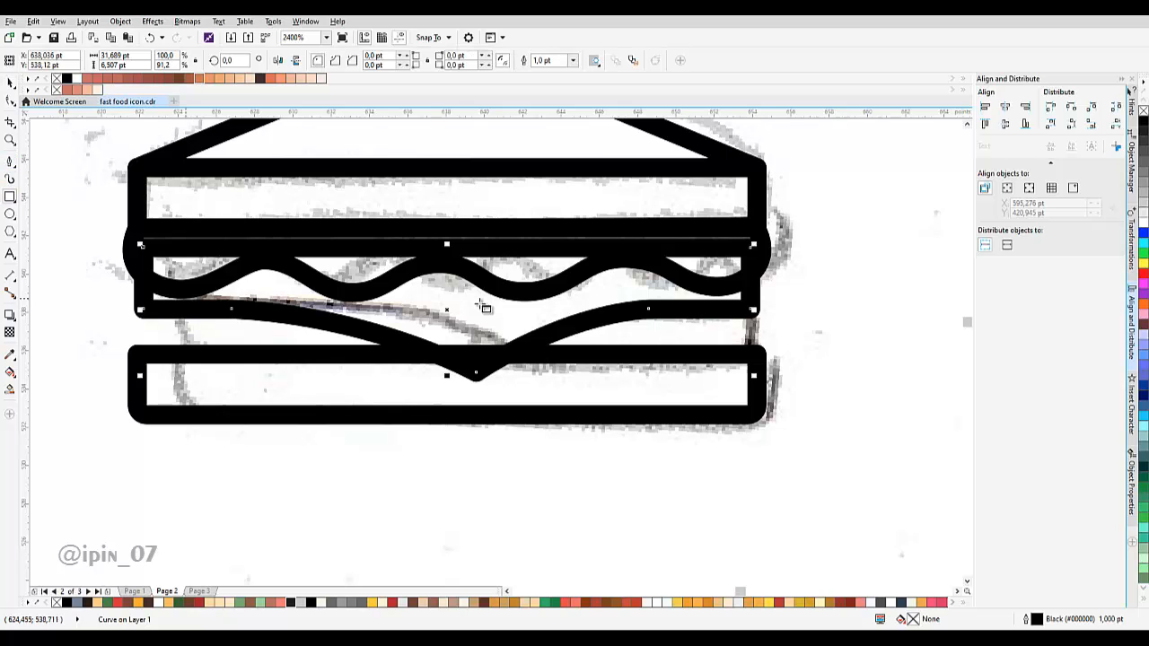
pyautogui.moveTo(144, 292)
pyautogui.mouseDown()
pyautogui.moveTo(617, 345)
pyautogui.moveTo(746, 331)
pyautogui.moveTo(750, 358)
pyautogui.mouseUp()
pyautogui.press('F10')
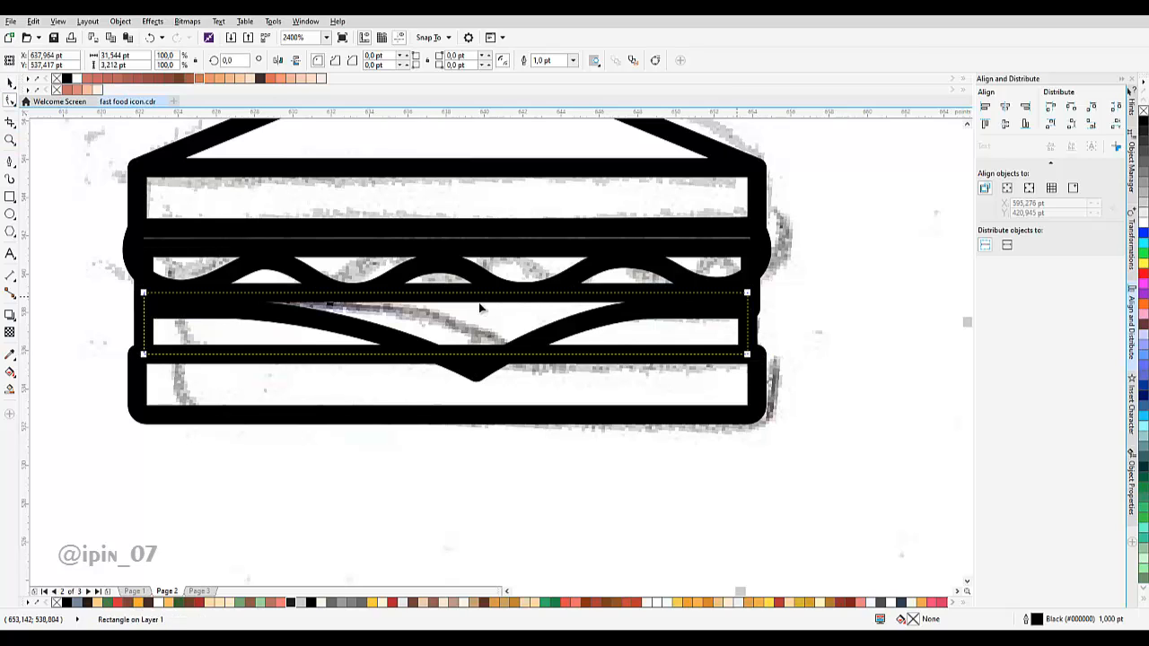
pyautogui.moveTo(747, 293); pyautogui.dragTo(722, 294)
pyautogui.press('space')
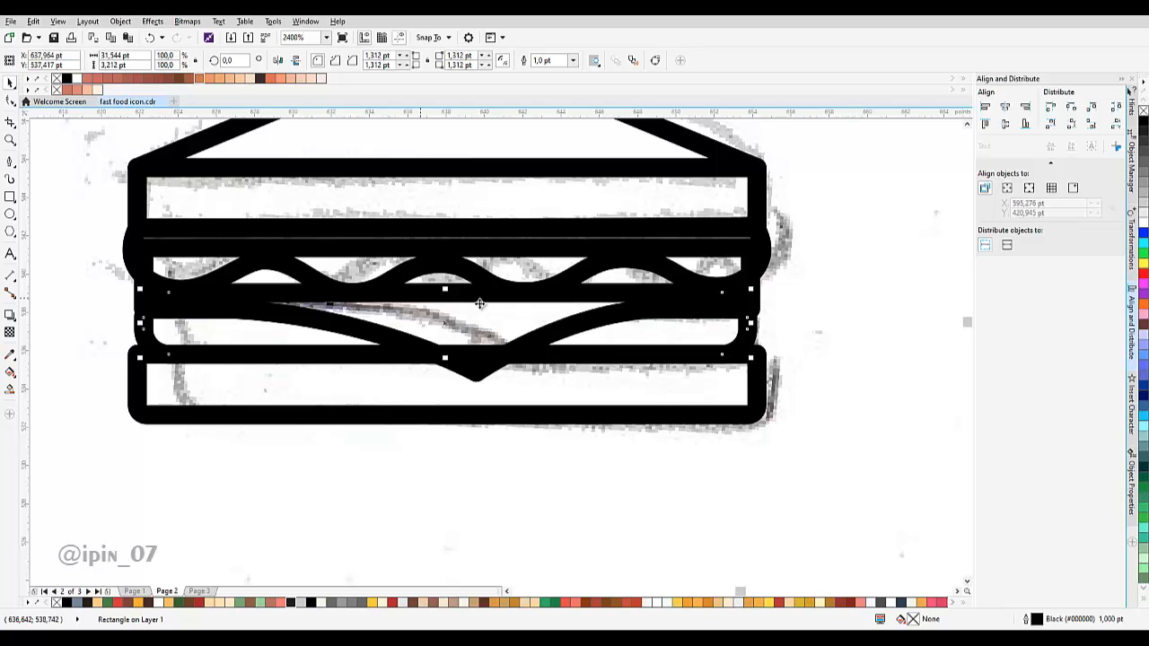
# Move the sketch bitmap to the right of the sandwich outline and save the file.
pyautogui.moveTo(445, 291); pyautogui.dragTo(774, 312)
pyautogui.scroll(-2, 479, 303)
pyautogui.hotkey('ctrl', 's')
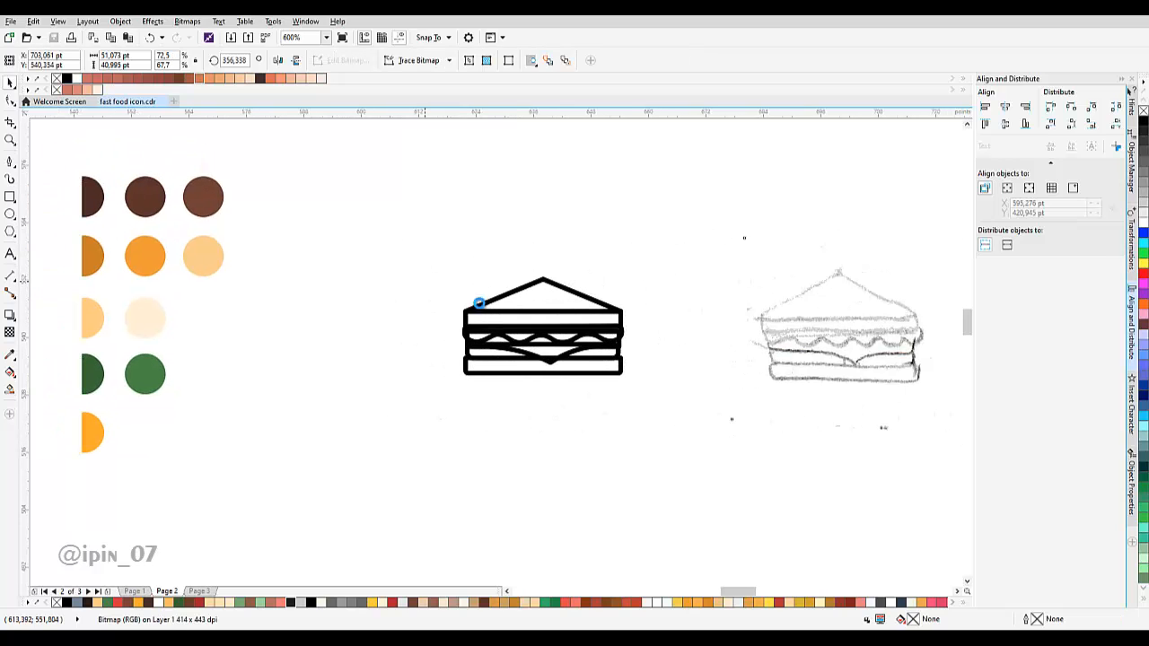
# Sample the pale cream swatch and fill the triangular top of the sandwich with it.
pyautogui.press('i')
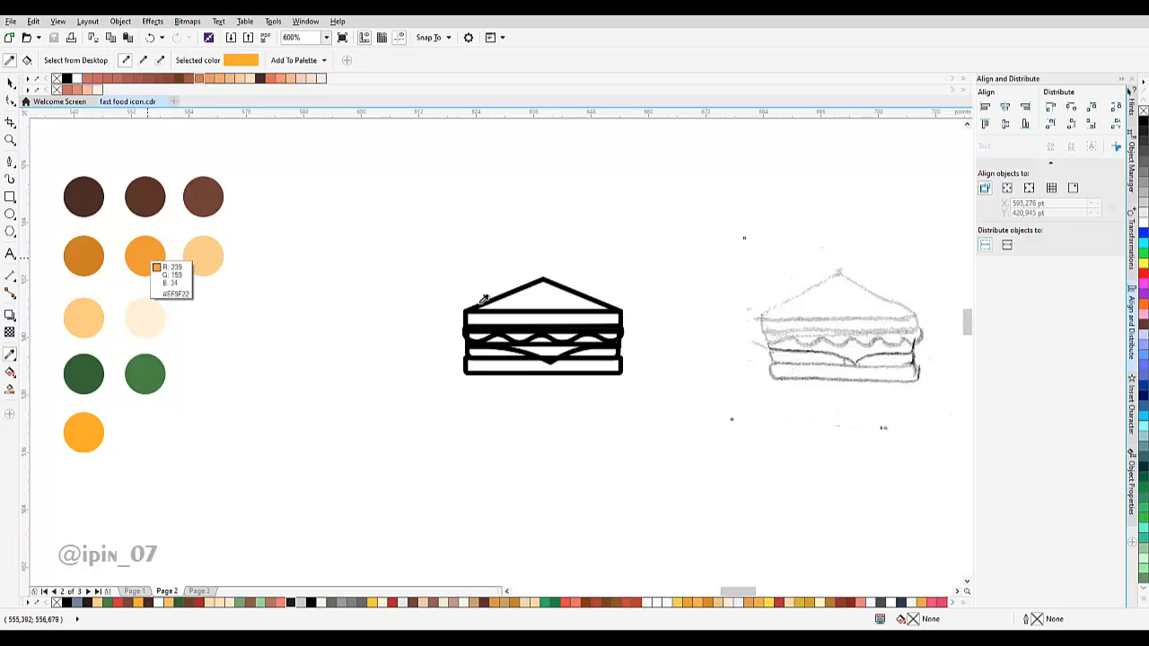
pyautogui.click(144, 320)
pyautogui.click(484, 300)
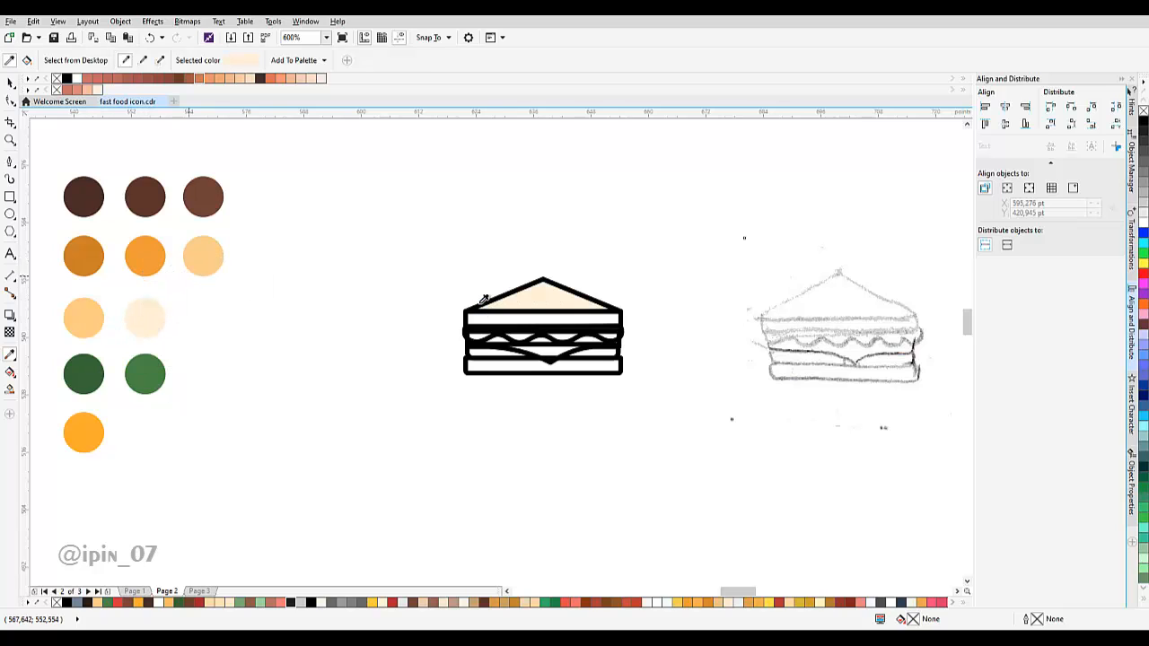
# Sample the bright orange swatch and fill the front edge of the top bread and the bottom bread slice with it.
pyautogui.click(144, 259)
pyautogui.scroll(2, 510, 323)
pyautogui.click(508, 331)
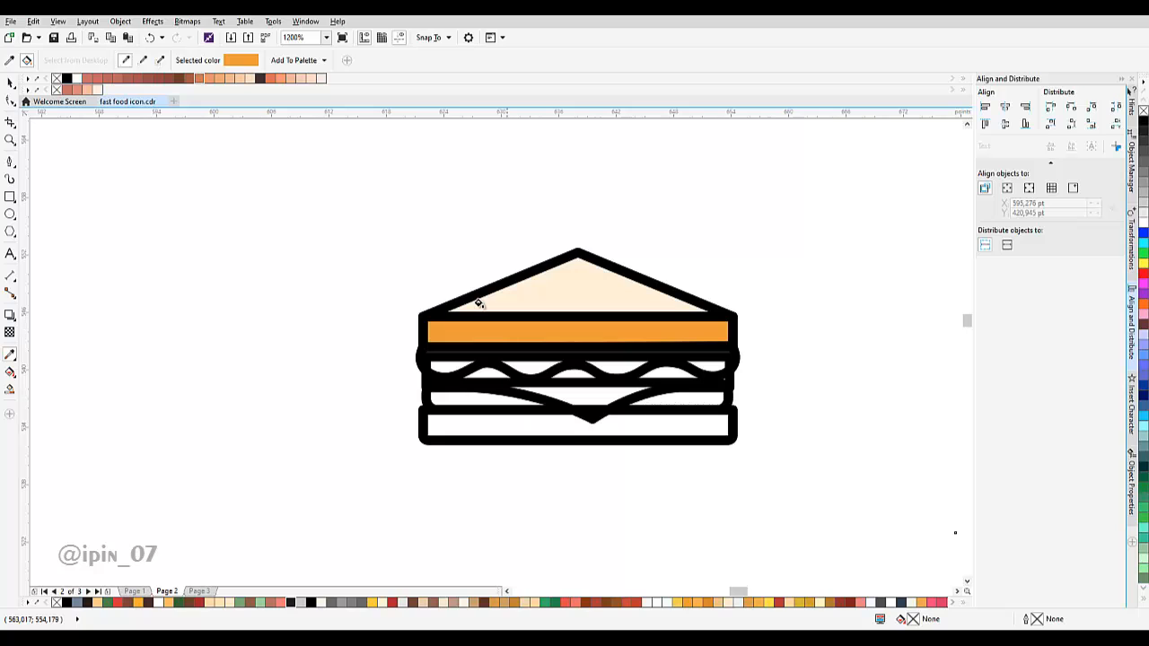
pyautogui.click(506, 427)
# Sample the lightest brown swatch (#704133) and fill the filling rectangle above the bottom bread slice with it.
pyautogui.scroll(-1, 391, 384)
pyautogui.keyDown('shift'); pyautogui.click(293, 220); pyautogui.keyUp('shift')
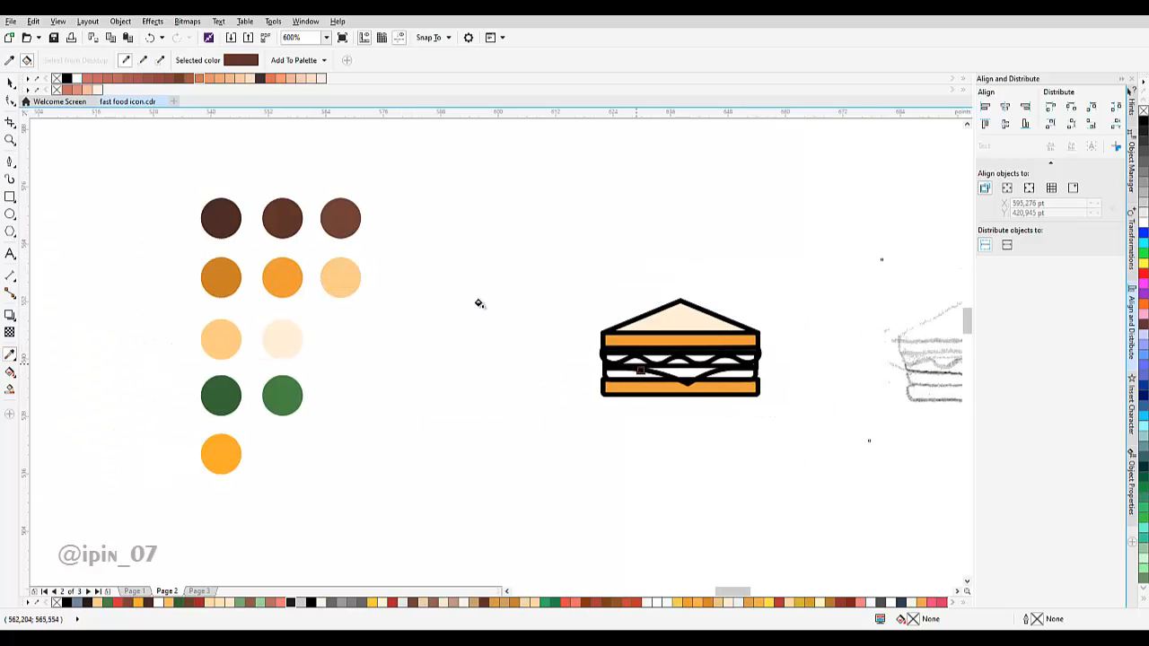
pyautogui.scroll(1, 647, 376)
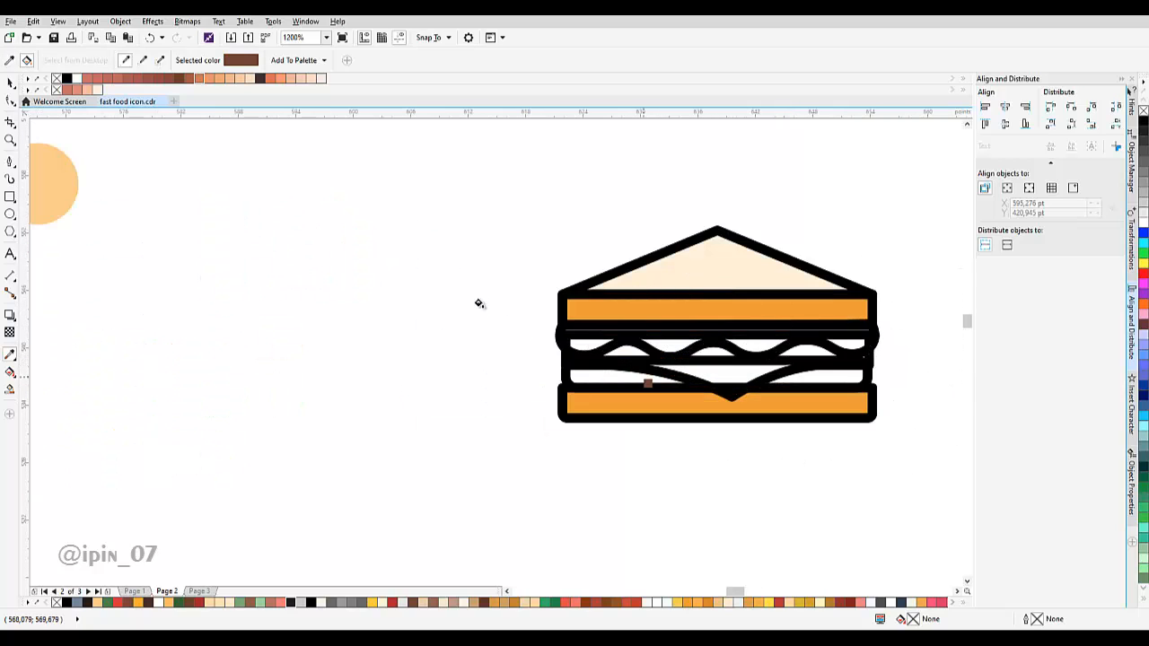
pyautogui.click(571, 371)
# Try filling the cheese shape with the yellow-orange swatch.
pyautogui.hscroll(-3, 567, 366)
pyautogui.scroll(-1, 362, 334)
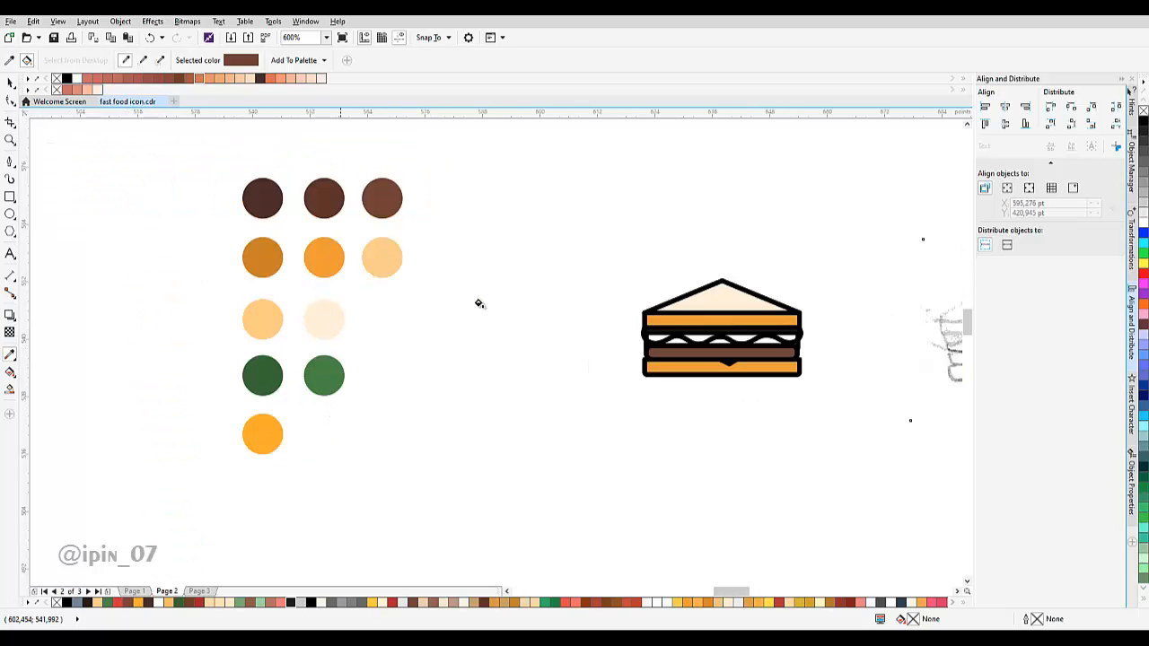
pyautogui.keyDown('shift'); pyautogui.click(275, 432); pyautogui.keyUp('shift')
pyautogui.scroll(2, 479, 304)
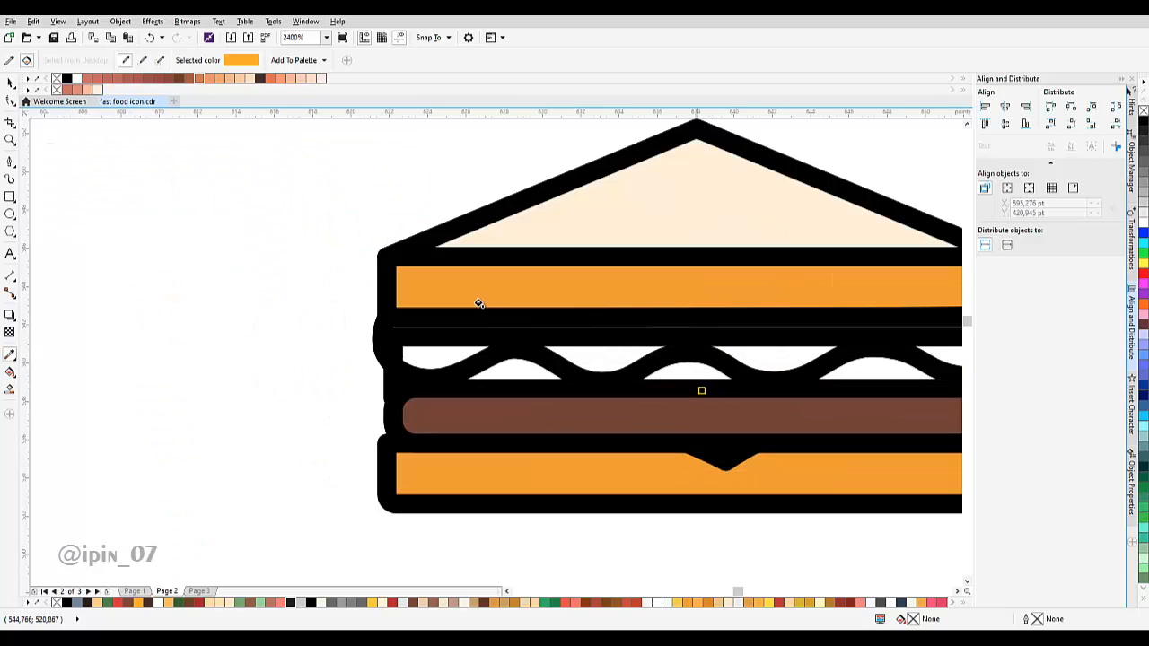
pyautogui.click(480, 303)
# Try sending the filling and cheese shapes to the back together, and undo the reordering and the cheese fill.
pyautogui.scroll(-2, 479, 303)
pyautogui.scroll(1, 480, 304)
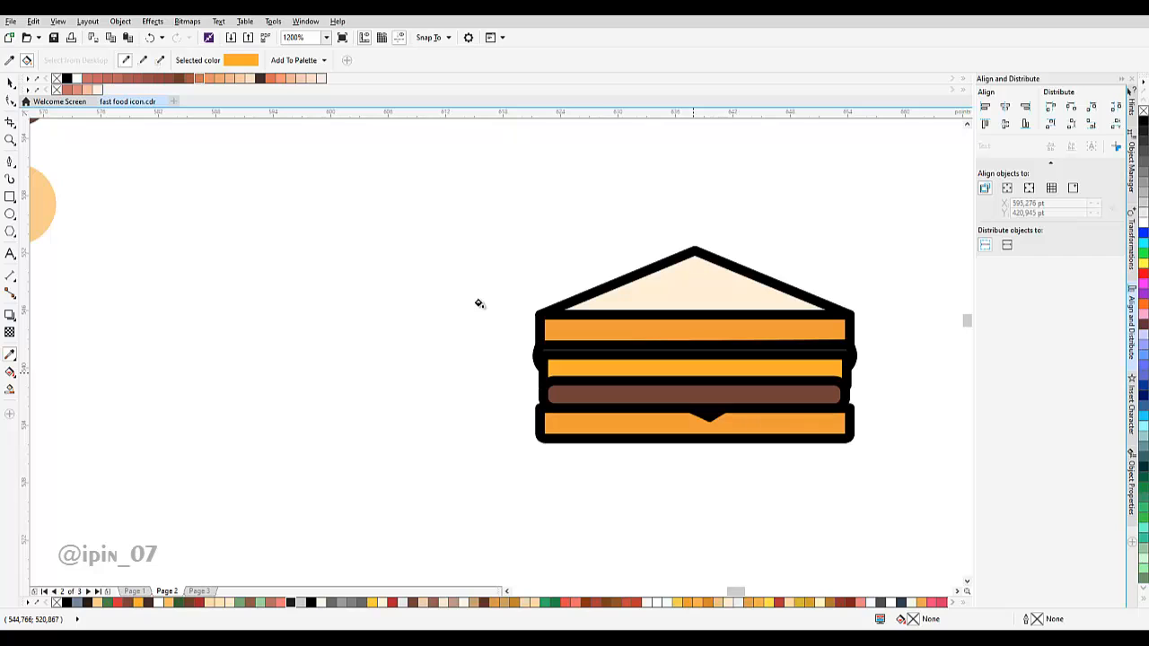
pyautogui.press('space')
pyautogui.hscroll(2, 480, 303)
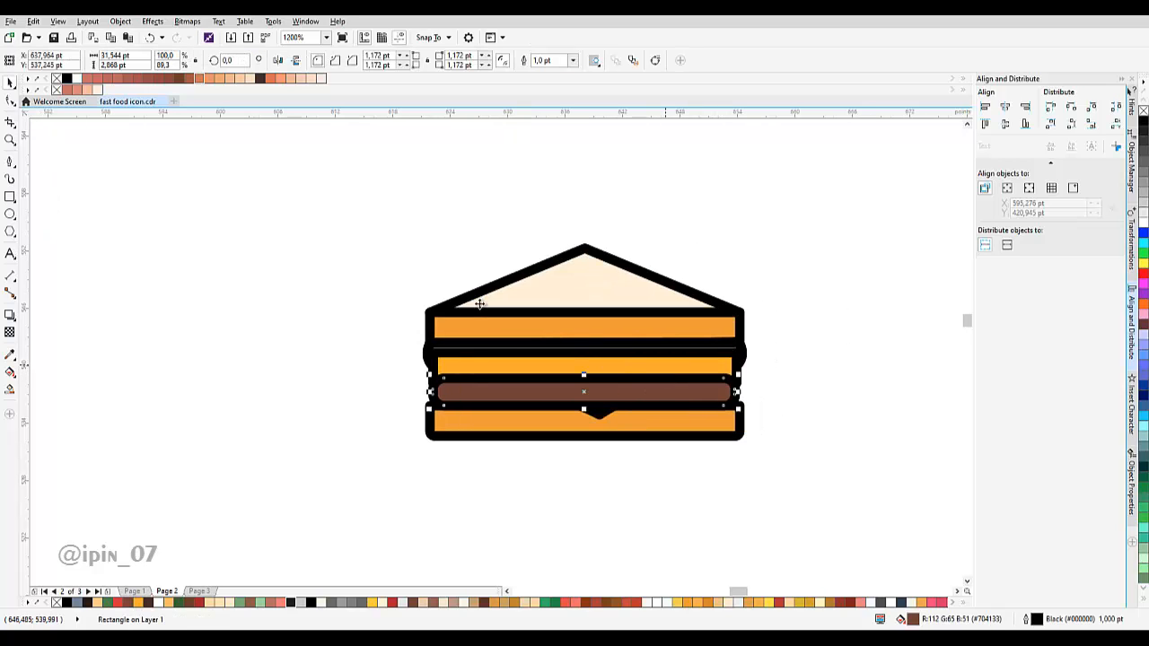
pyautogui.keyDown('shift'); pyautogui.click(479, 303); pyautogui.keyUp('shift')
pyautogui.hotkey('shift', 'pagedown')
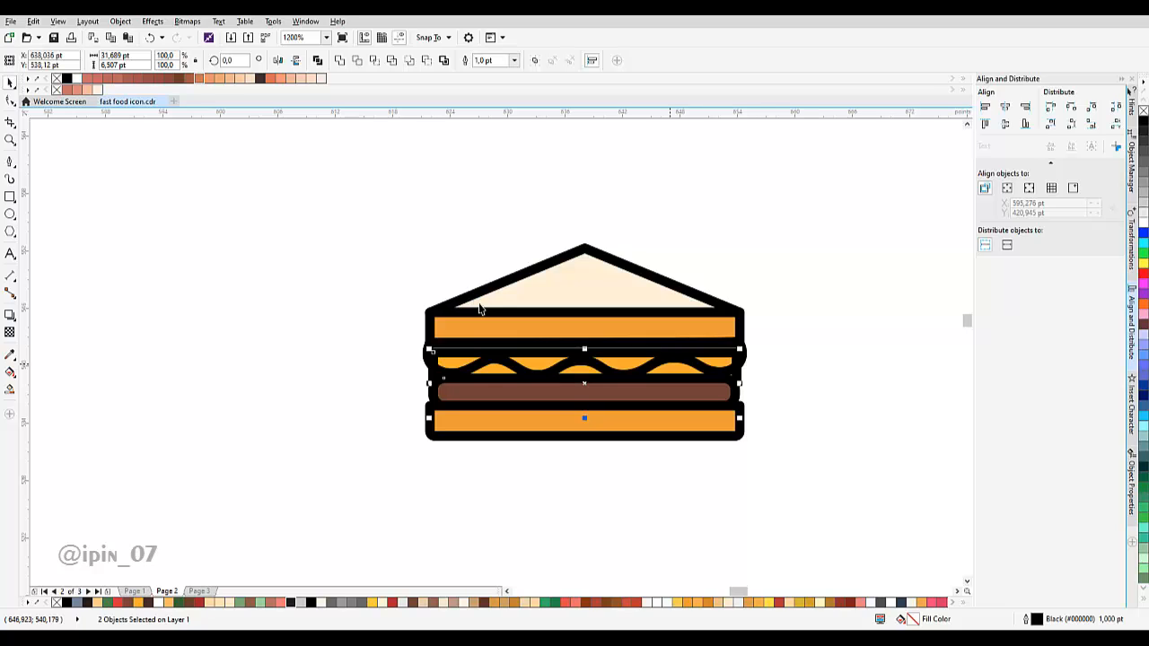
pyautogui.scroll(-3, 479, 305)
pyautogui.scroll(2, 480, 303)
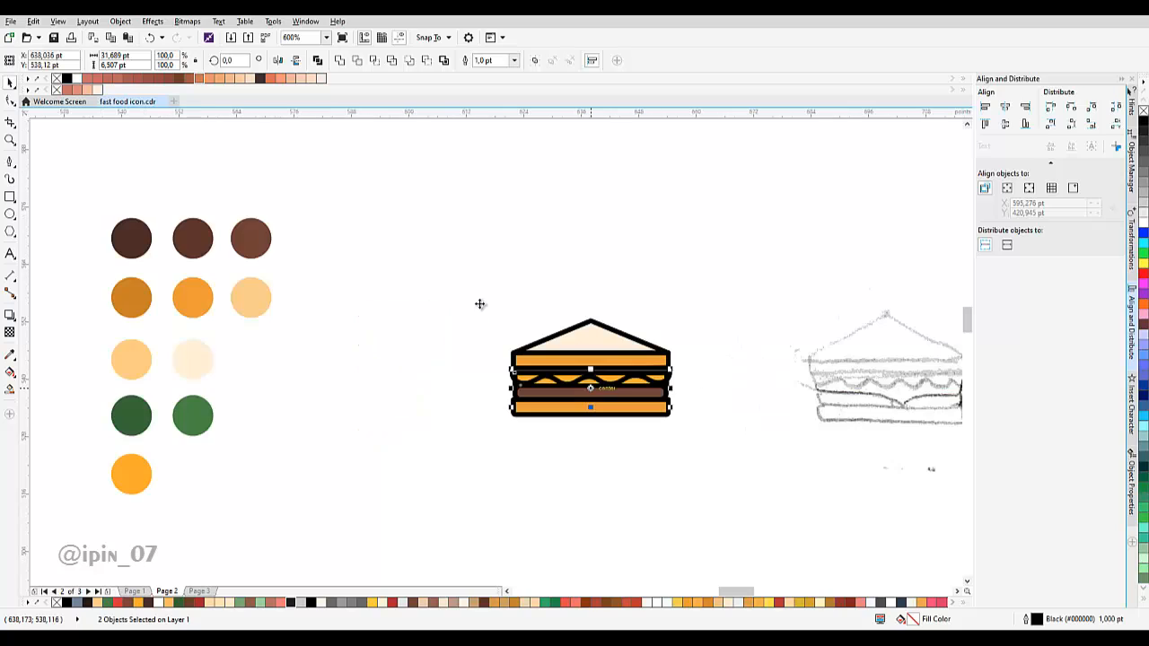
pyautogui.scroll(-1, 480, 309)
pyautogui.scroll(1, 479, 309)
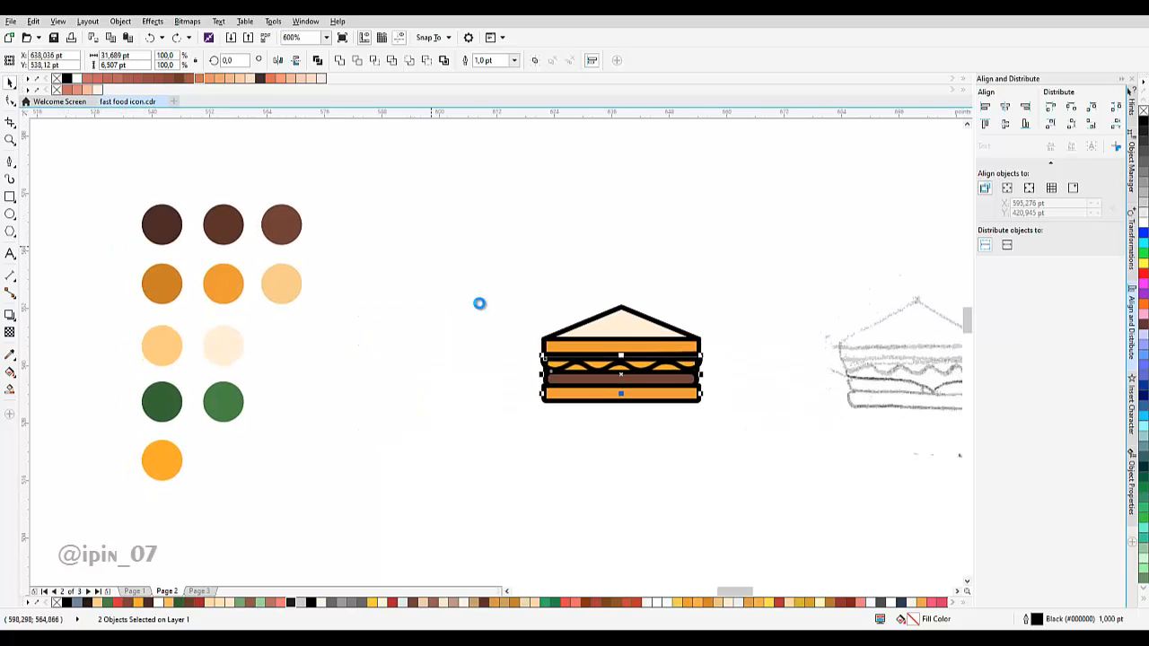
pyautogui.hotkey('ctrl', 'z')
pyautogui.hotkey('ctrl', 'z')
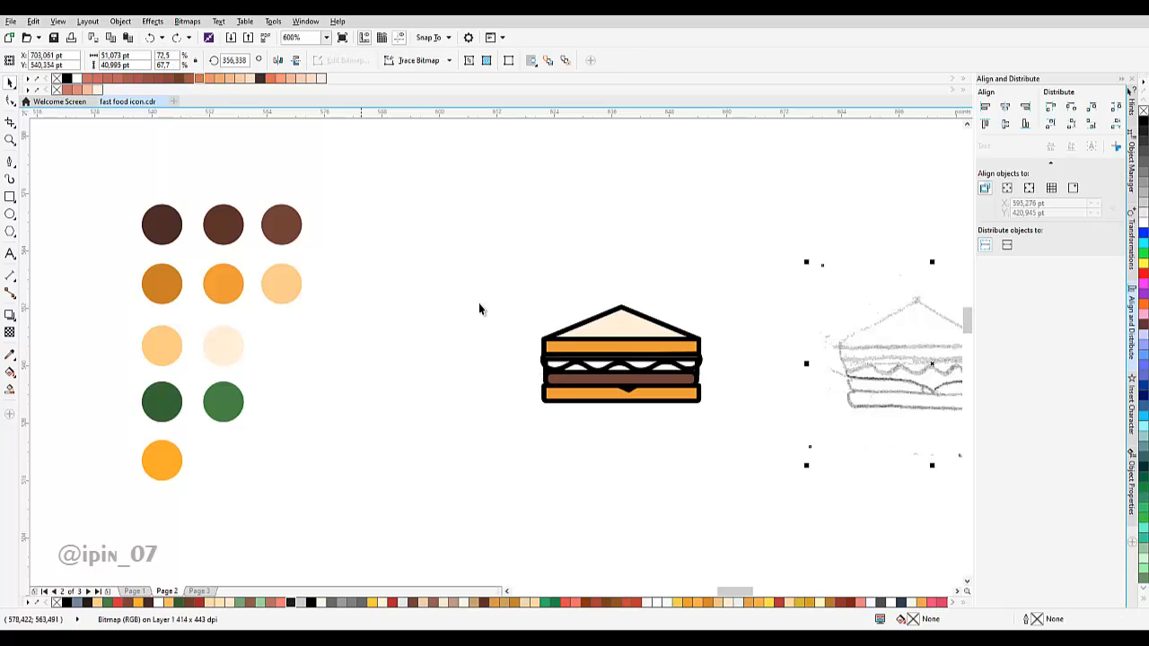
# Try filling the middle layers with the dark green swatch, and undo the fill.
pyautogui.moveTo(98, 176); pyautogui.dragTo(441, 515)
pyautogui.press('i')
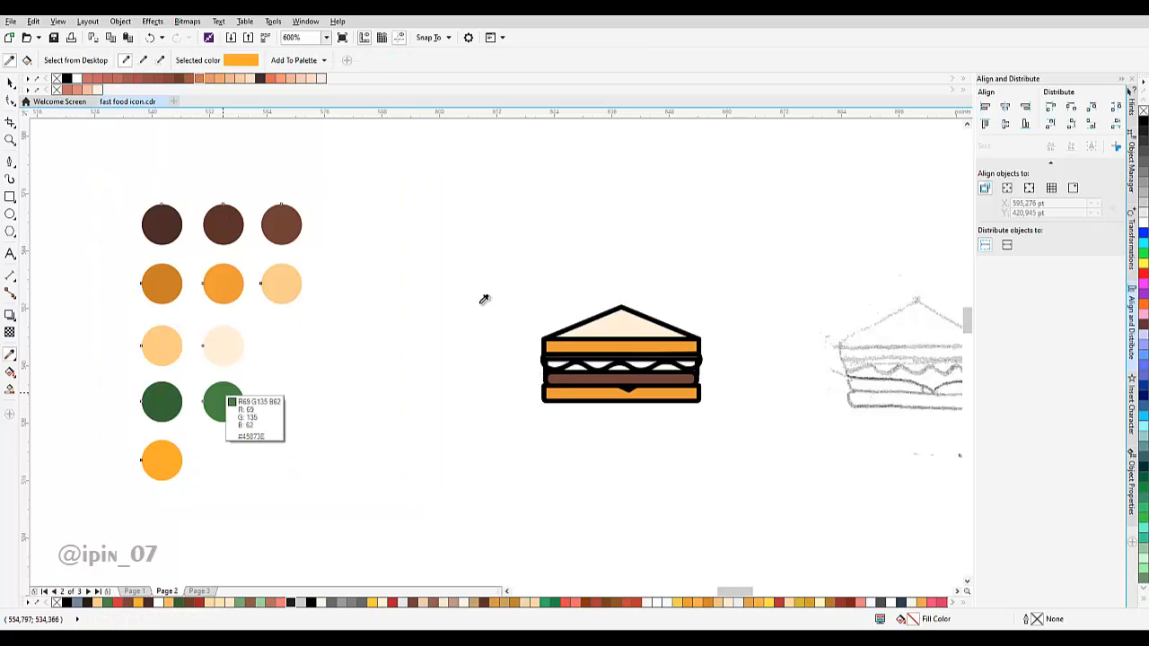
pyautogui.click(223, 402)
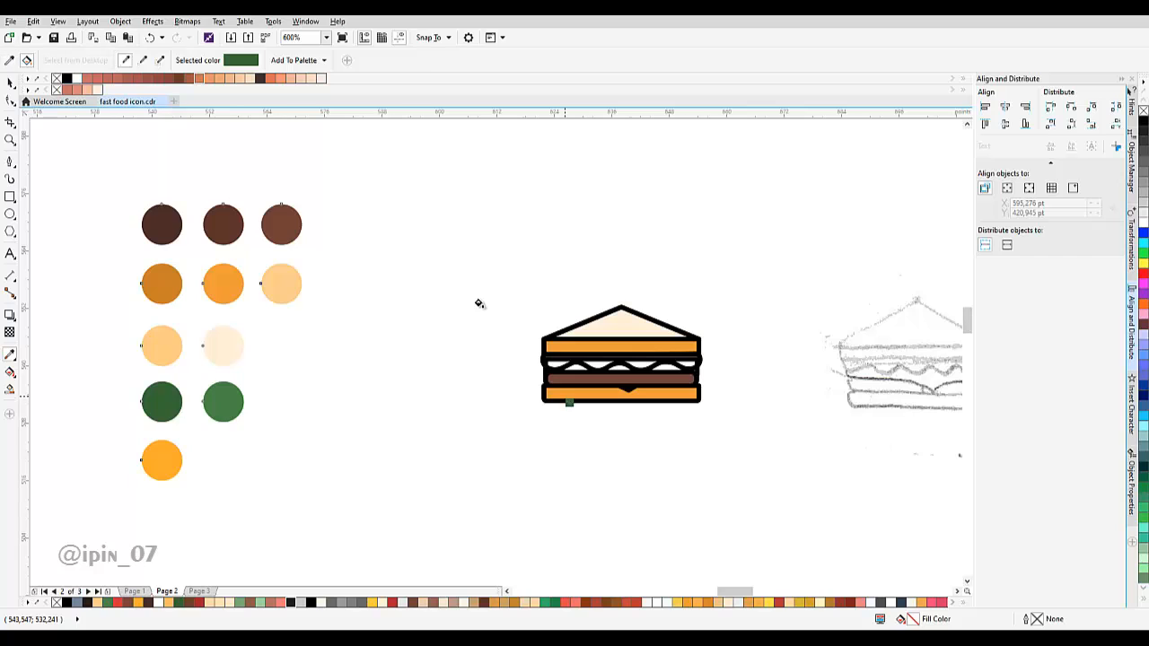
pyautogui.scroll(3, 620, 372)
pyautogui.click(547, 372)
pyautogui.scroll(-3, 549, 368)
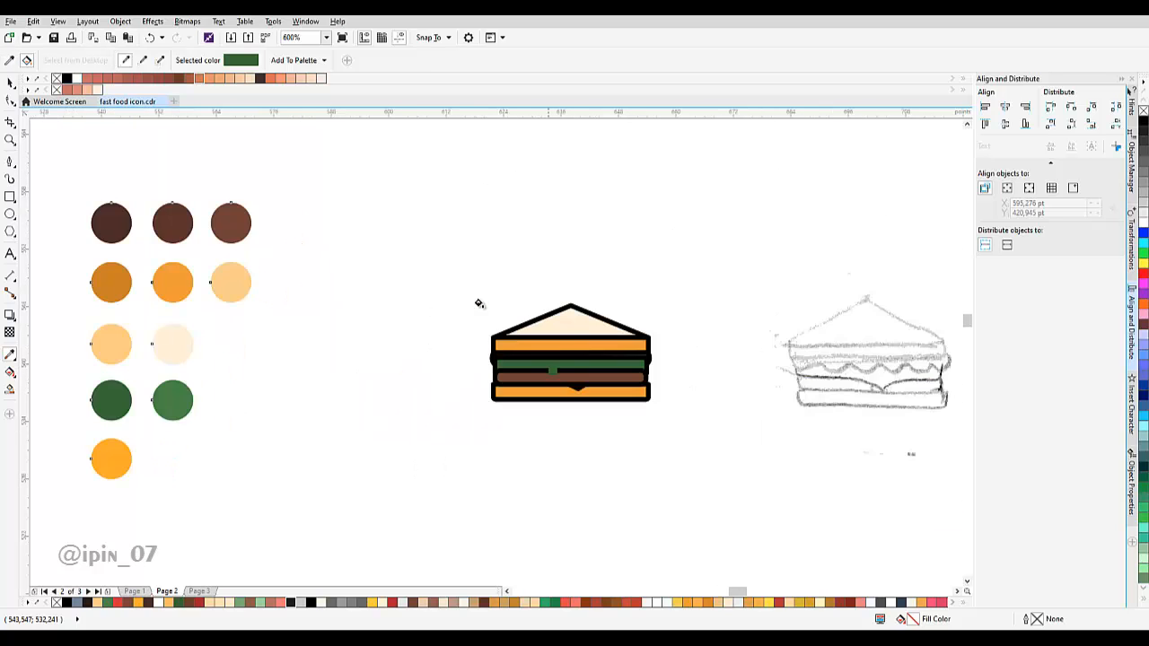
pyautogui.scroll(3, 480, 304)
pyautogui.hotkey('ctrl', 'z')
# Send the brown filling rectangle behind the cheese outline and fill the cheese with the yellow-orange swatch (#FFAE00).
pyautogui.press('space')
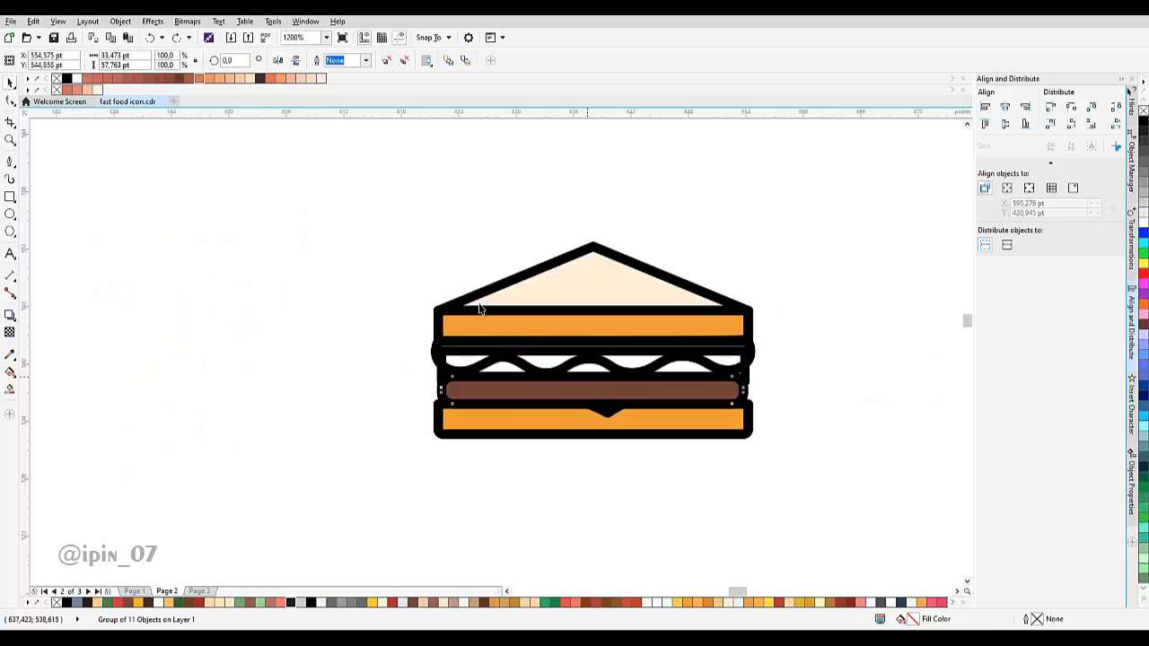
pyautogui.click(587, 377)
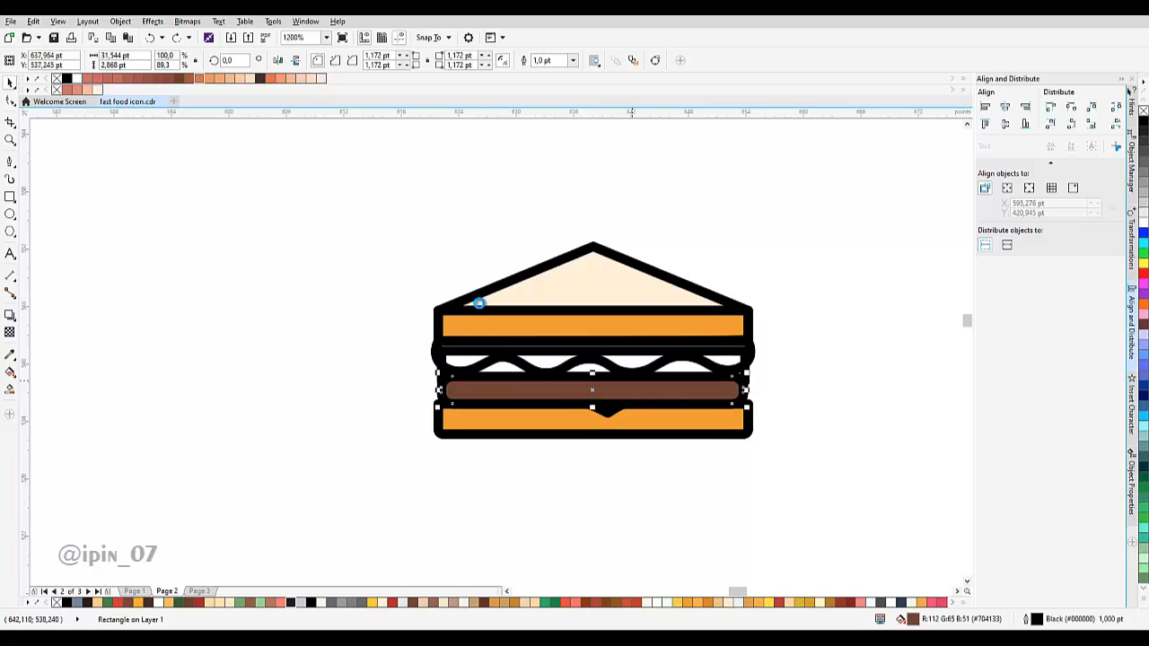
pyautogui.press('i')
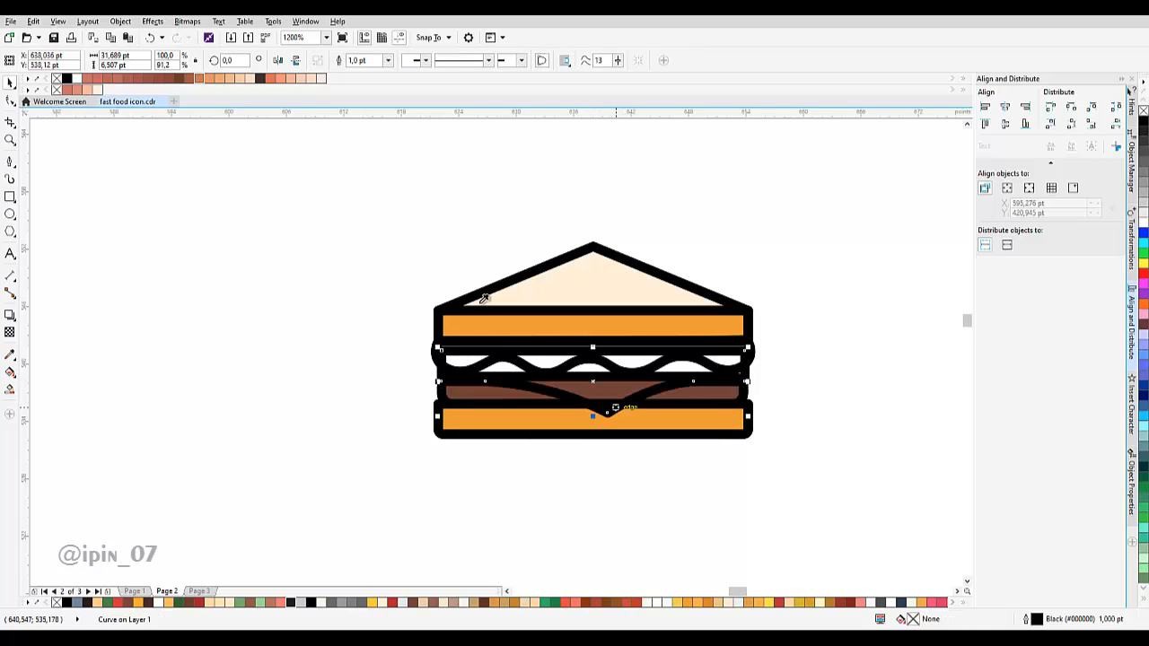
pyautogui.scroll(-3, 483, 308)
pyautogui.moveTo(606, 411); pyautogui.dragTo(726, 352)
pyautogui.click(261, 422)
pyautogui.scroll(2, 736, 340)
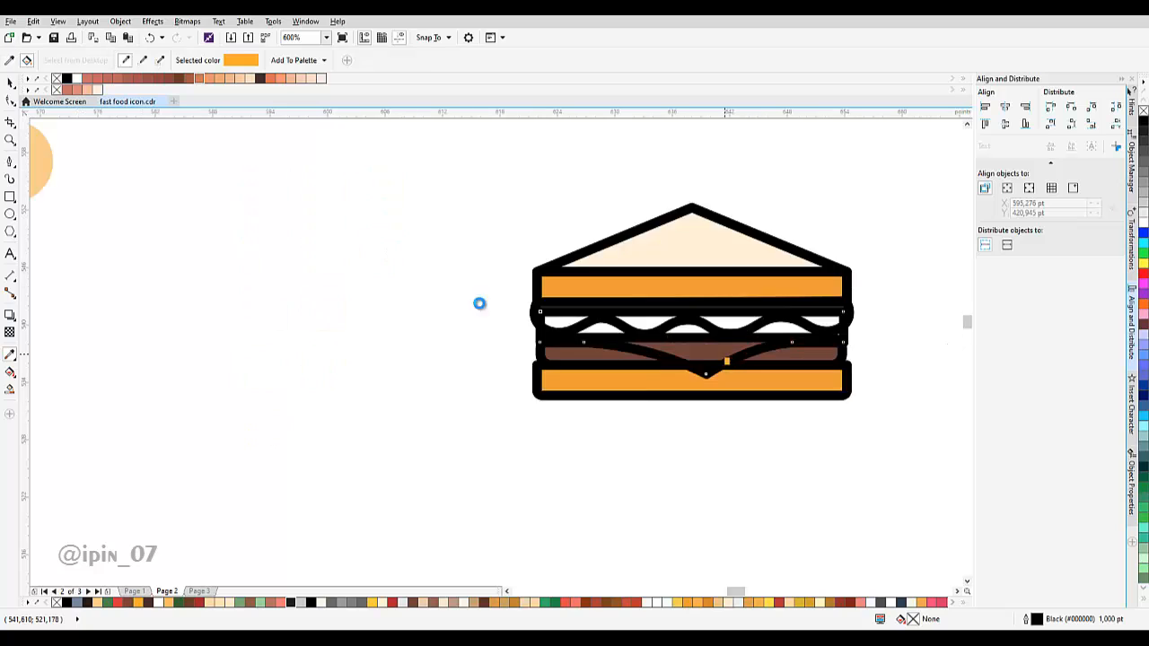
pyautogui.click(683, 353)
# Move the cheese shape back in the stacking order, behind the wavy lettuce and in front of the filling.
pyautogui.scroll(-1, 683, 354)
pyautogui.press('space')
pyautogui.click(531, 356)
pyautogui.hotkey('ctrl', 'pagedown')
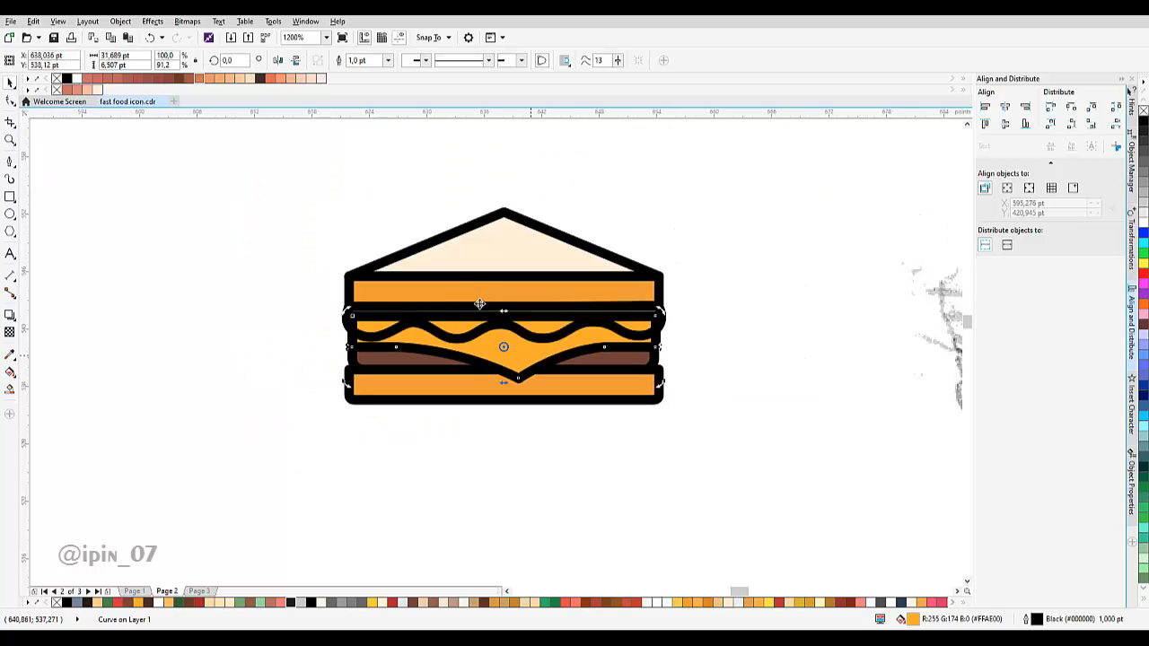
# Sample the lighter green swatch (#45873E) and fill the wavy lettuce shape with it.
pyautogui.scroll(-2, 480, 303)
pyautogui.press('i')
pyautogui.scroll(1, 482, 299)
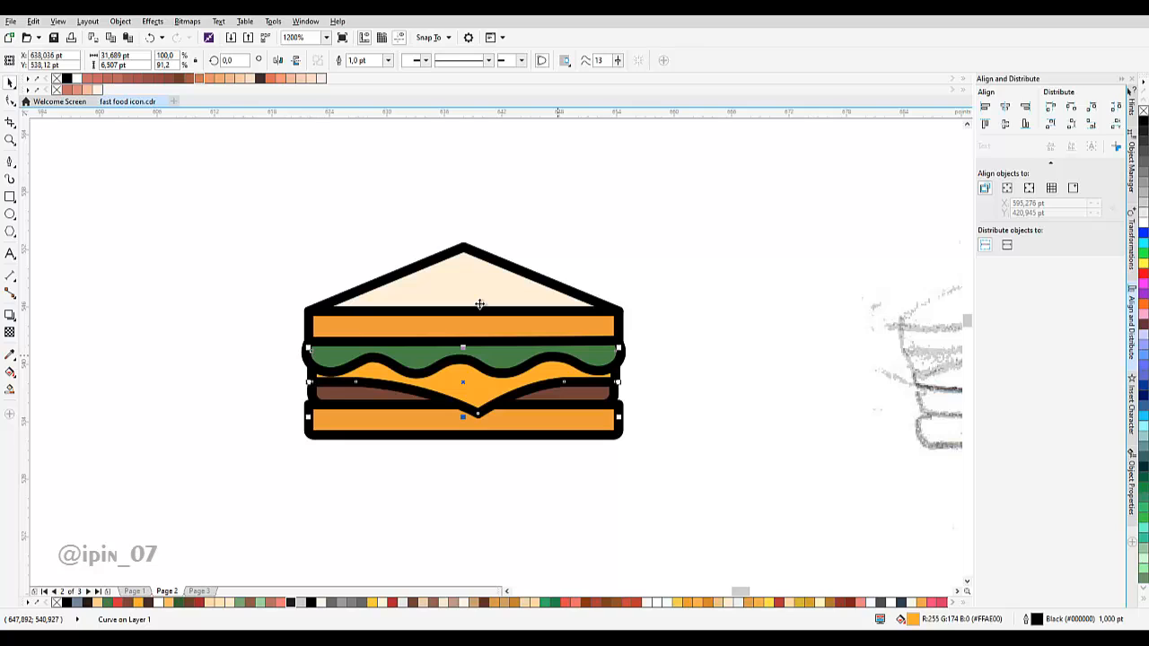
pyautogui.click(558, 355)
pyautogui.press('Escape')
# Examine the colored sandwich layers and their stacking order up close and at icon size.
pyautogui.scroll(-1, 511, 398)
pyautogui.scroll(2, 482, 391)
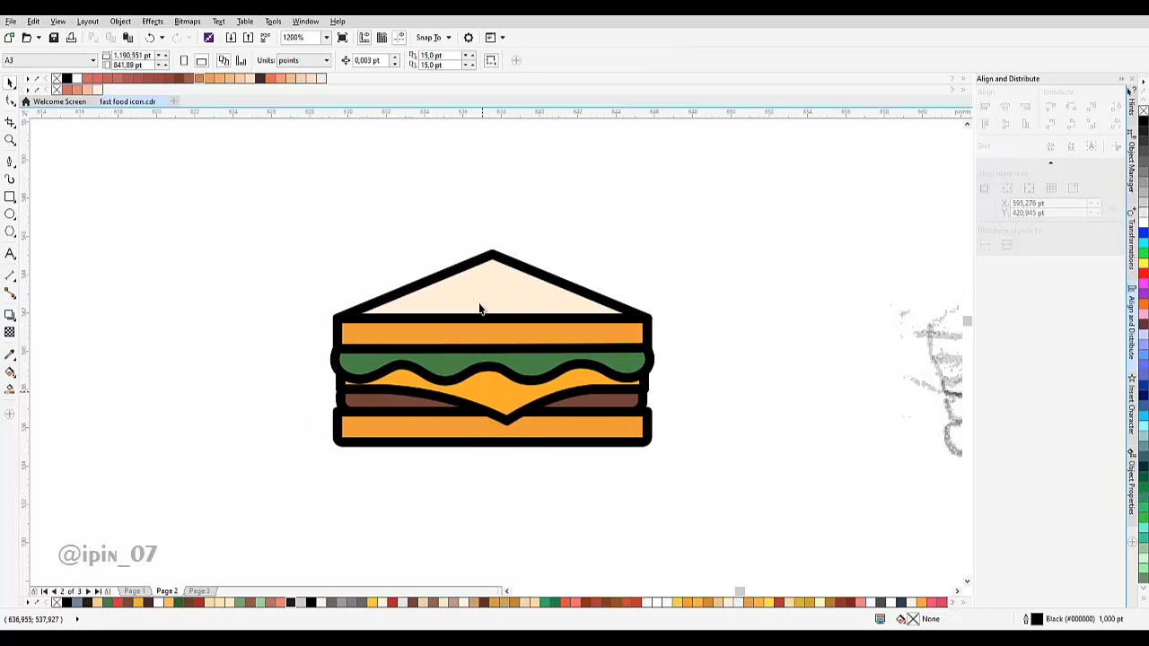
pyautogui.scroll(1, 480, 309)
pyautogui.click(480, 303)
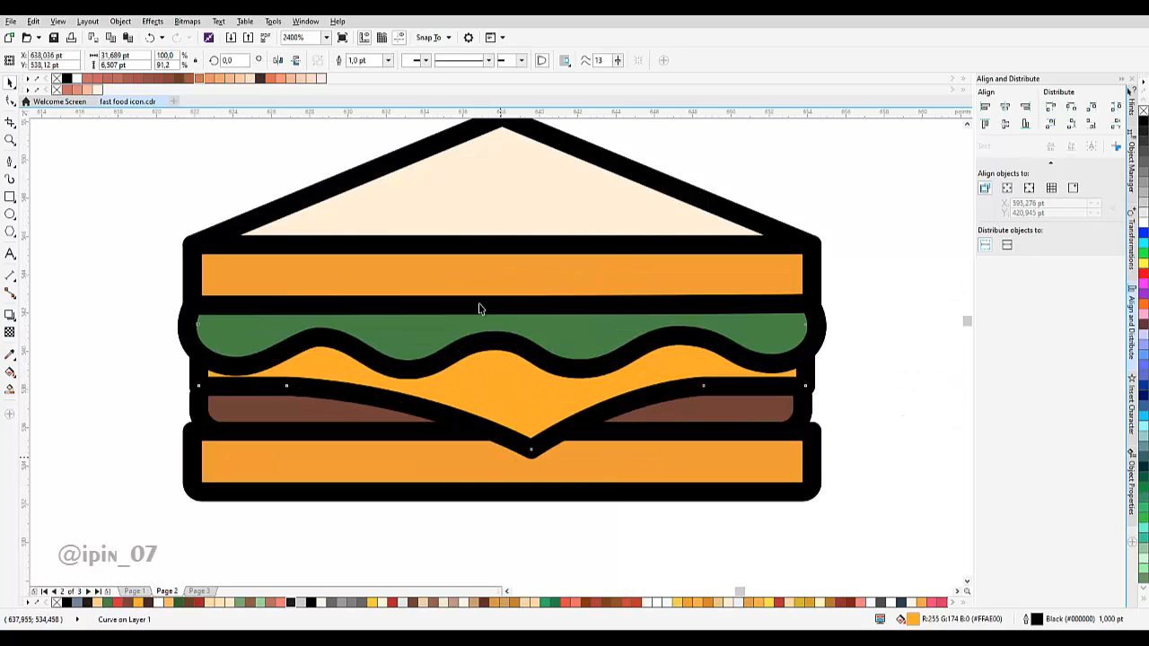
pyautogui.scroll(-1, 480, 309)
pyautogui.scroll(-1, 479, 309)
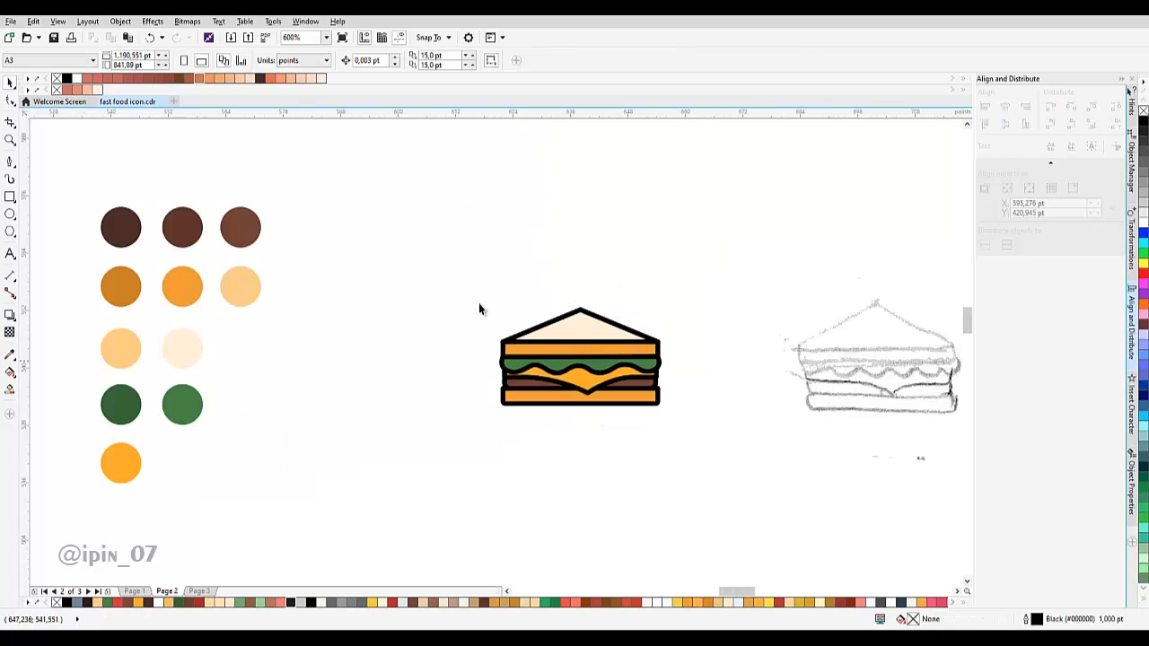
pyautogui.scroll(1, 479, 309)
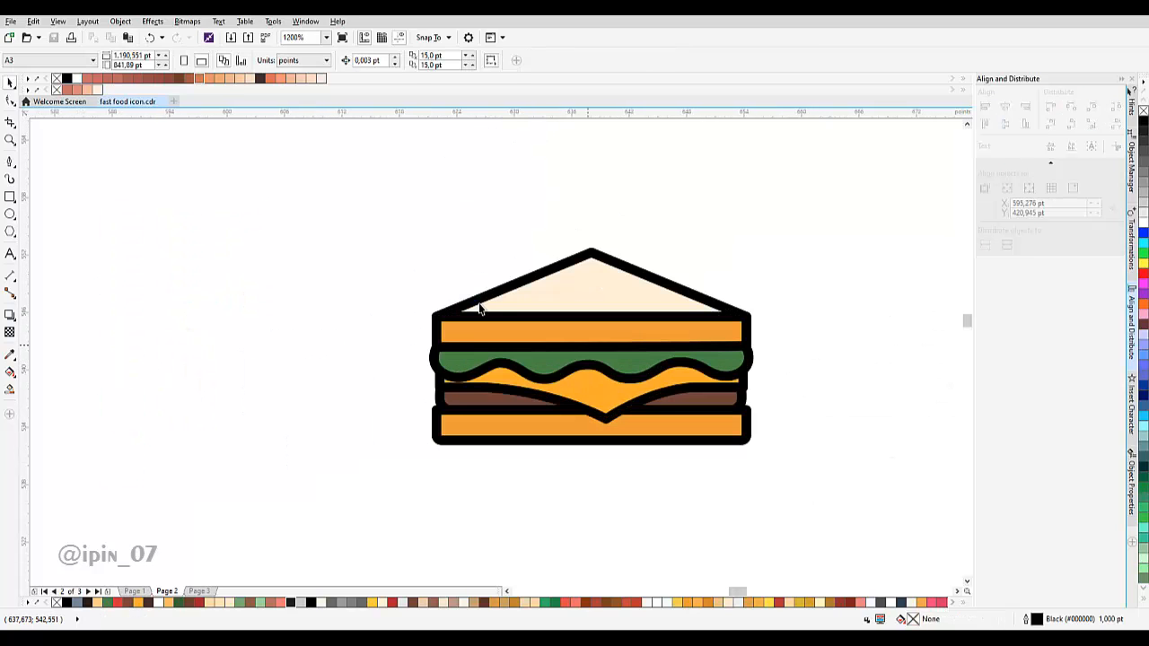
pyautogui.scroll(1, 480, 309)
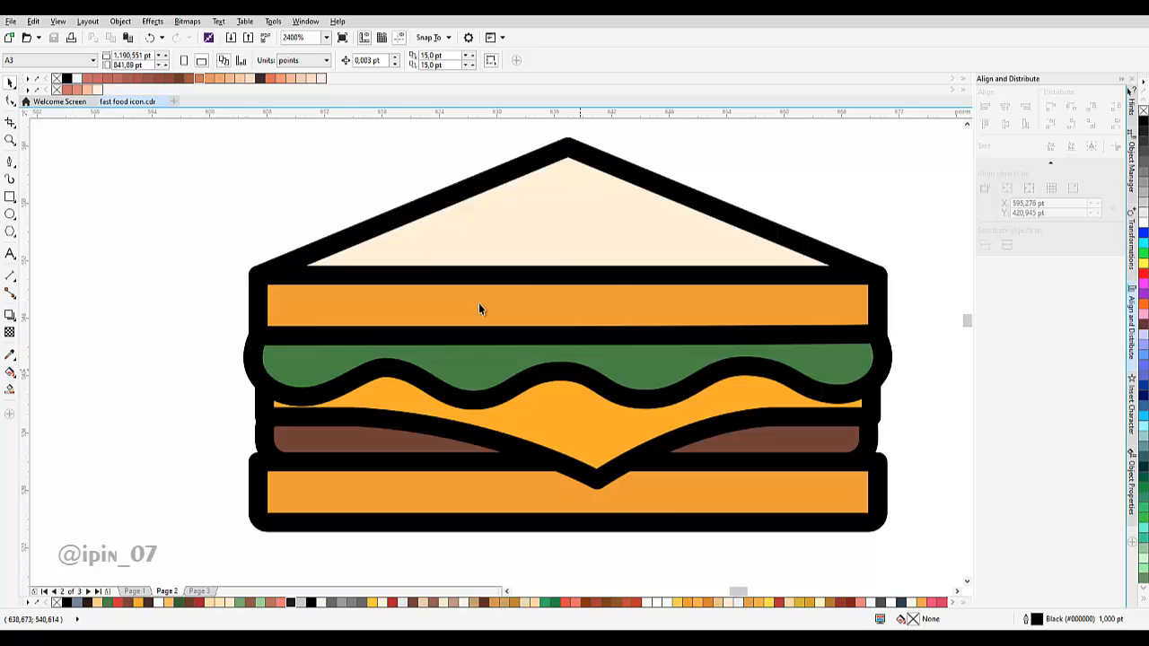
# Sample the light orange swatch at the start of the third row and fill the triangular top with it.
pyautogui.scroll(-1, 479, 309)
pyautogui.scroll(-1, 479, 308)
pyautogui.press('i')
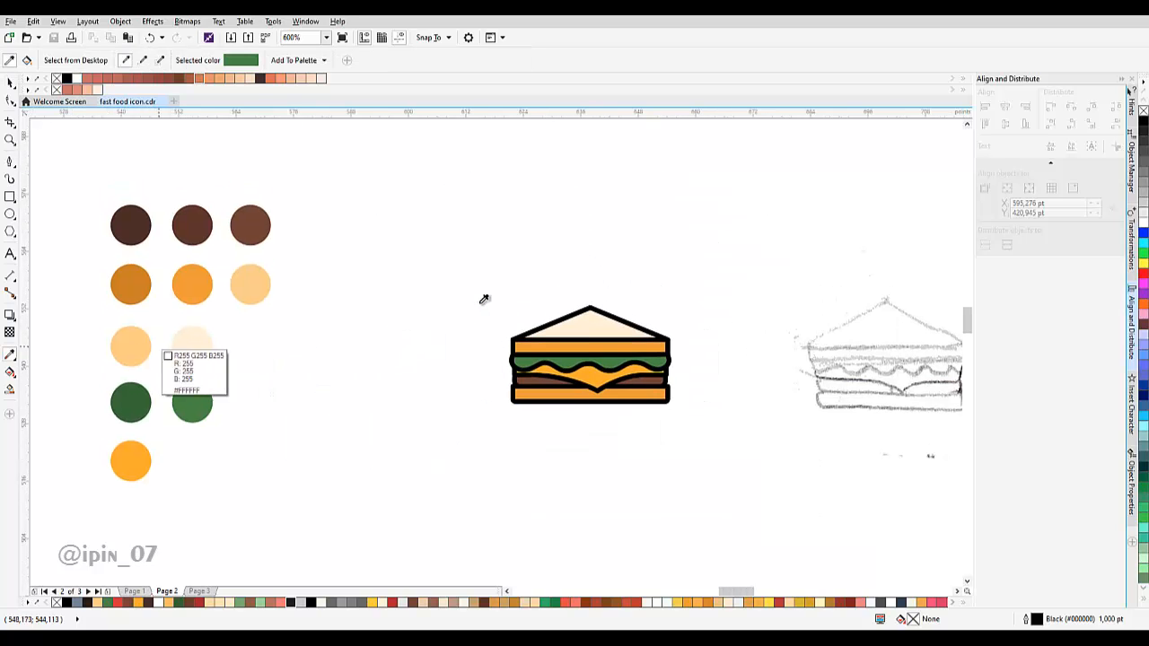
pyautogui.click(140, 347)
pyautogui.click(588, 329)
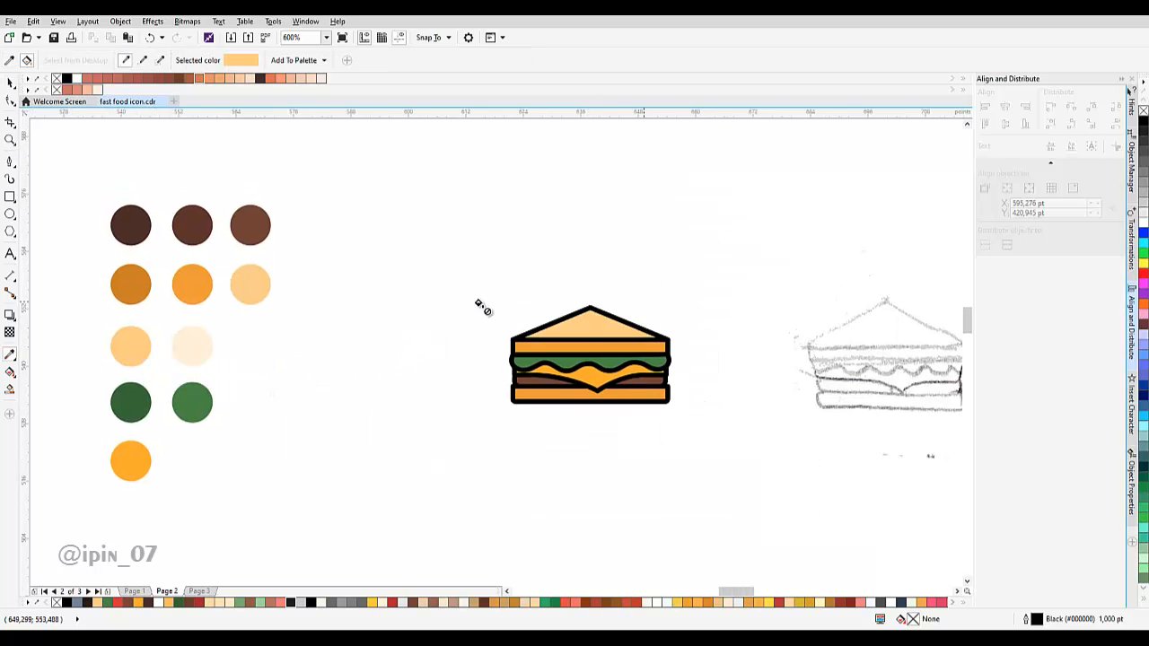
# Sample the darkest brown swatch (#4A2A21) and apply it to the outlines of all the sandwich shapes.
pyautogui.press('space')
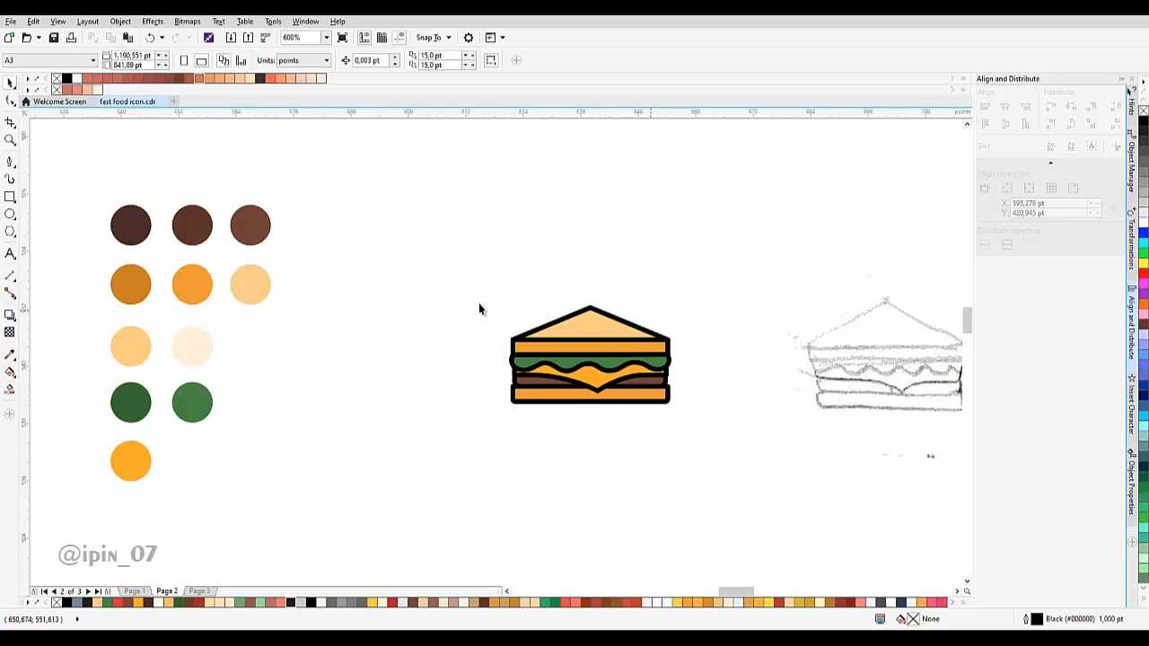
pyautogui.moveTo(451, 258); pyautogui.dragTo(720, 467)
pyautogui.press('space')
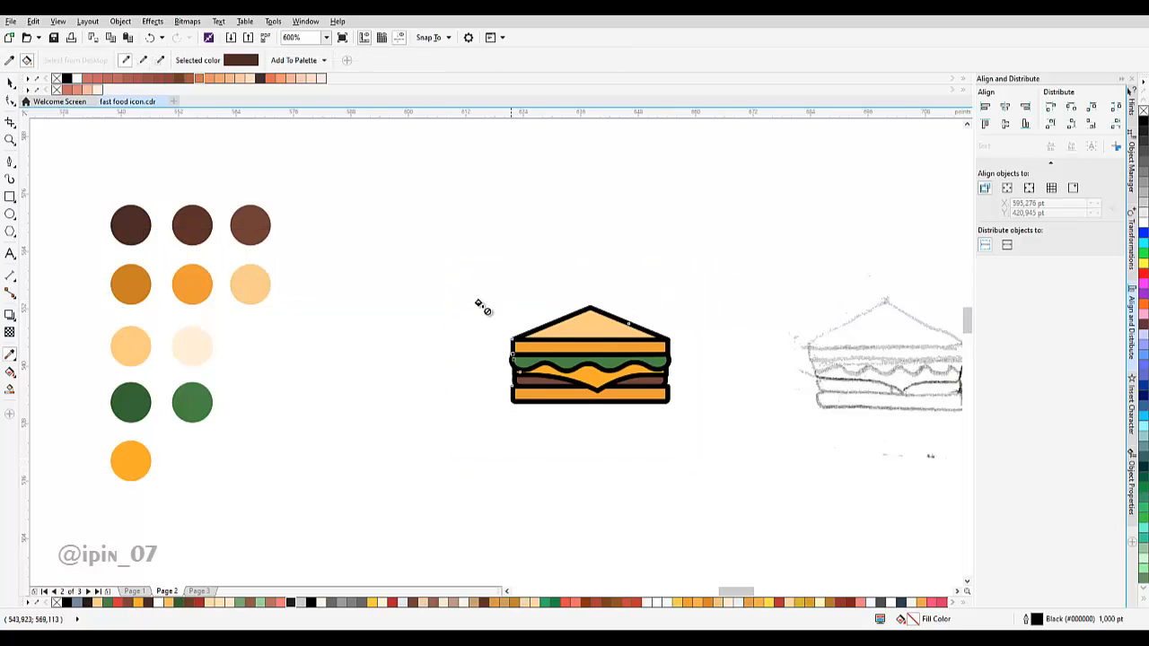
pyautogui.scroll(2, 481, 302)
pyautogui.click(512, 297)
pyautogui.click(506, 344)
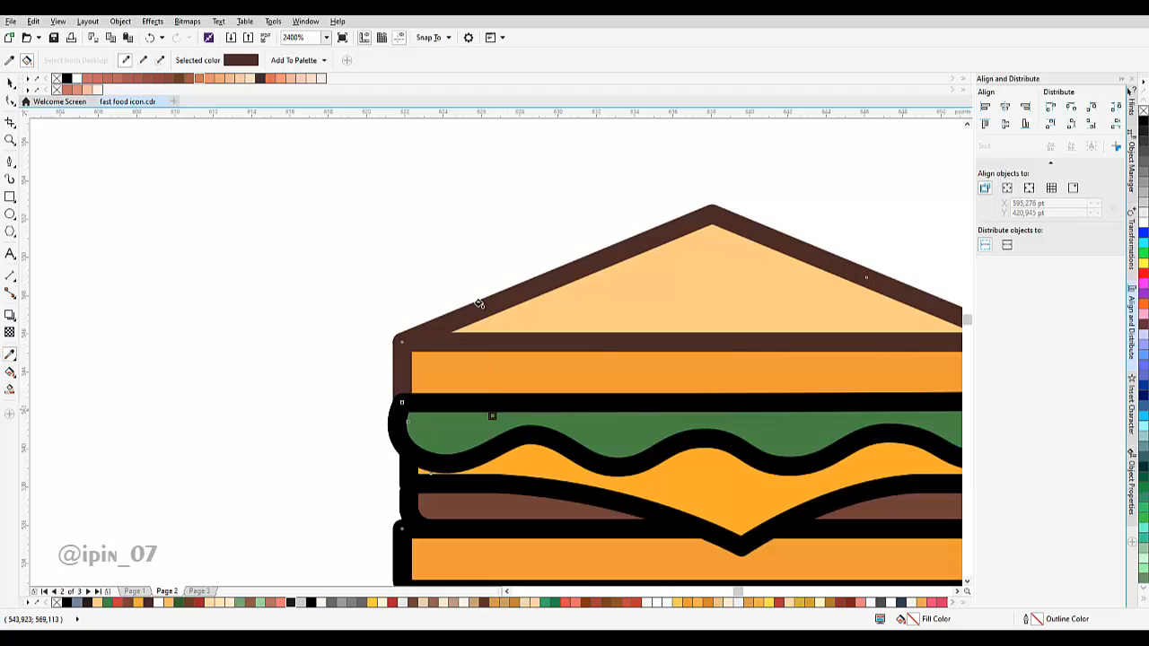
pyautogui.click(490, 407)
pyautogui.moveTo(526, 465); pyautogui.dragTo(507, 338)
pyautogui.click(505, 358)
pyautogui.click(486, 408)
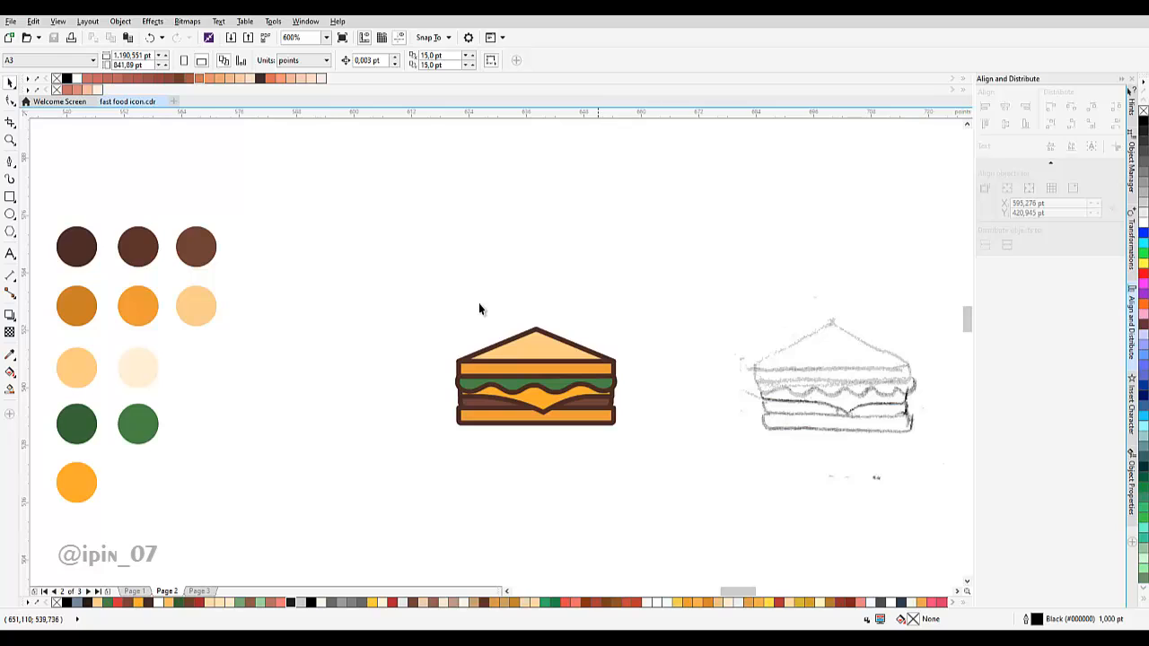
# Extend the outer curve handle of the lettuce's first wave crest slightly to smooth the wave.
pyautogui.scroll(1, 480, 309)
pyautogui.scroll(1, 480, 308)
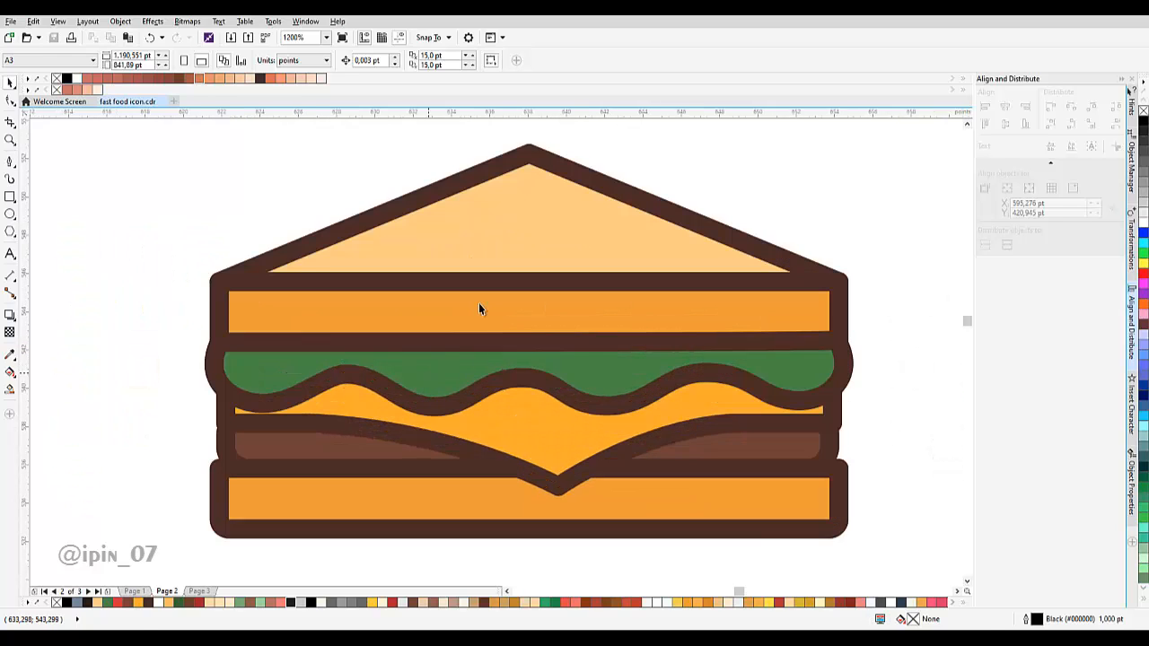
pyautogui.doubleClick(481, 310)
pyautogui.scroll(1, 480, 311)
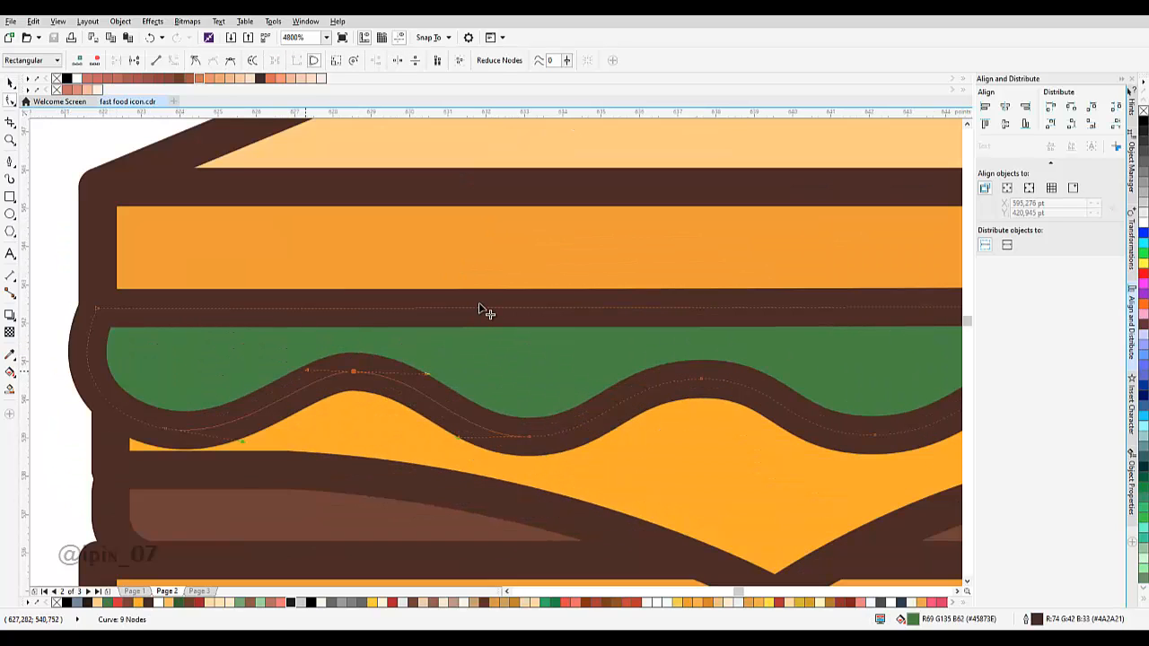
pyautogui.moveTo(306, 370); pyautogui.dragTo(280, 368)
pyautogui.scroll(-2, 324, 395)
pyautogui.press('space')
pyautogui.press('Escape')
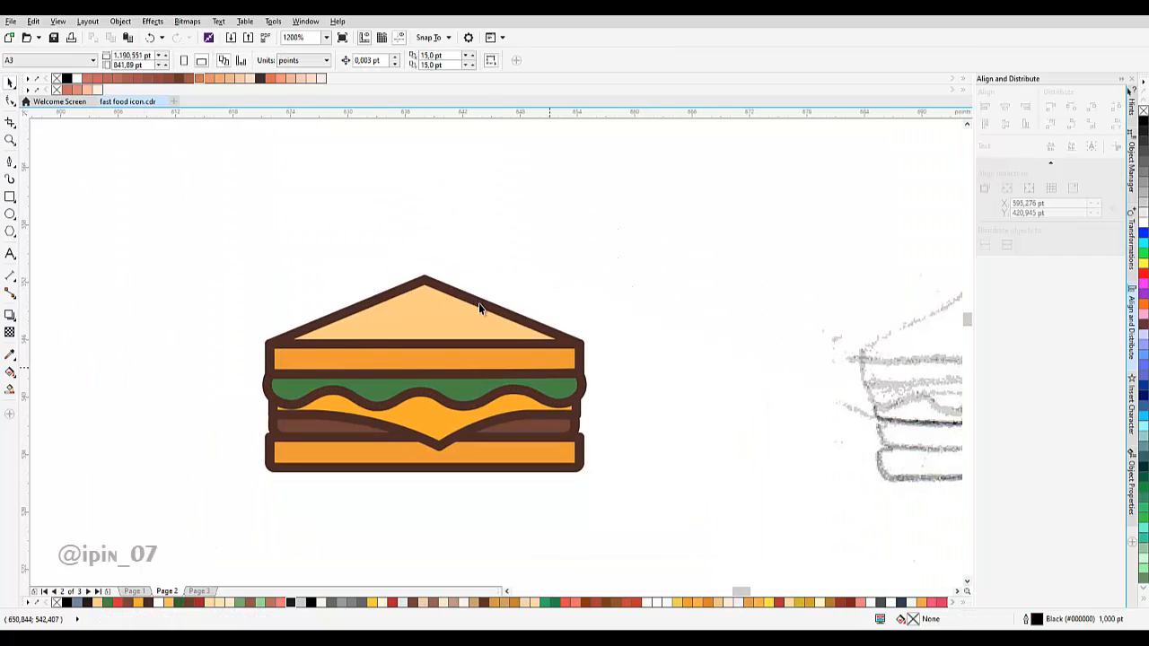
# Draw a tall rectangle about 6.2 pt wide and 20.4 pt high across the right part of the sandwich.
pyautogui.press('F6')
pyautogui.scroll(1, 481, 308)
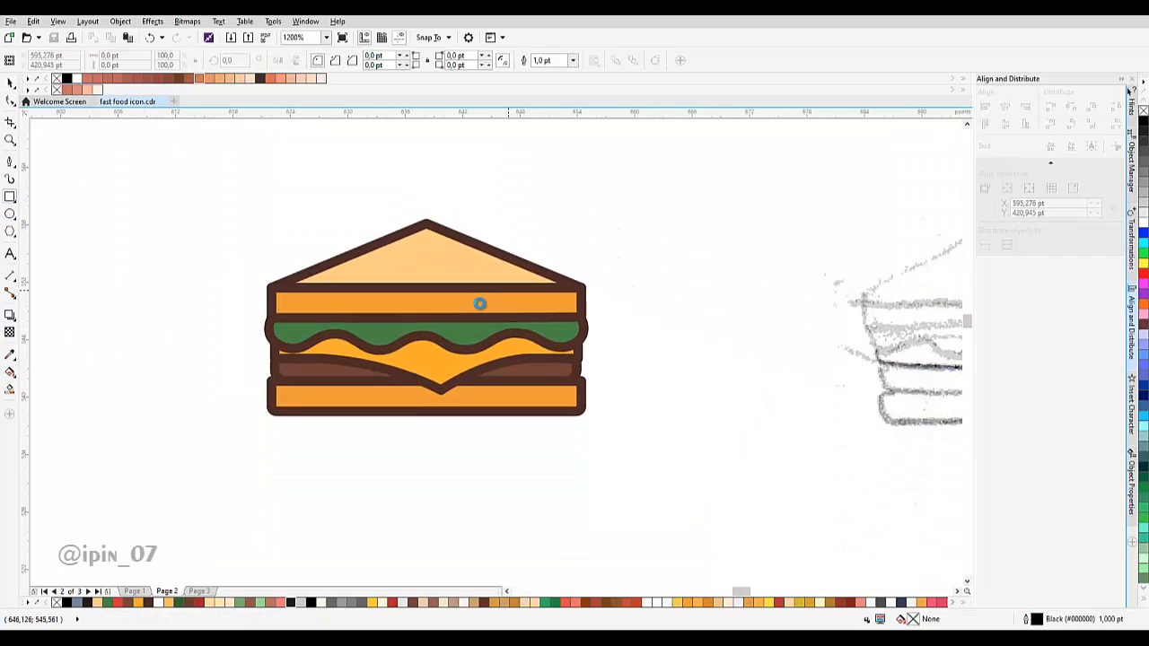
pyautogui.moveTo(500, 283); pyautogui.dragTo(617, 580)
pyautogui.press('space')
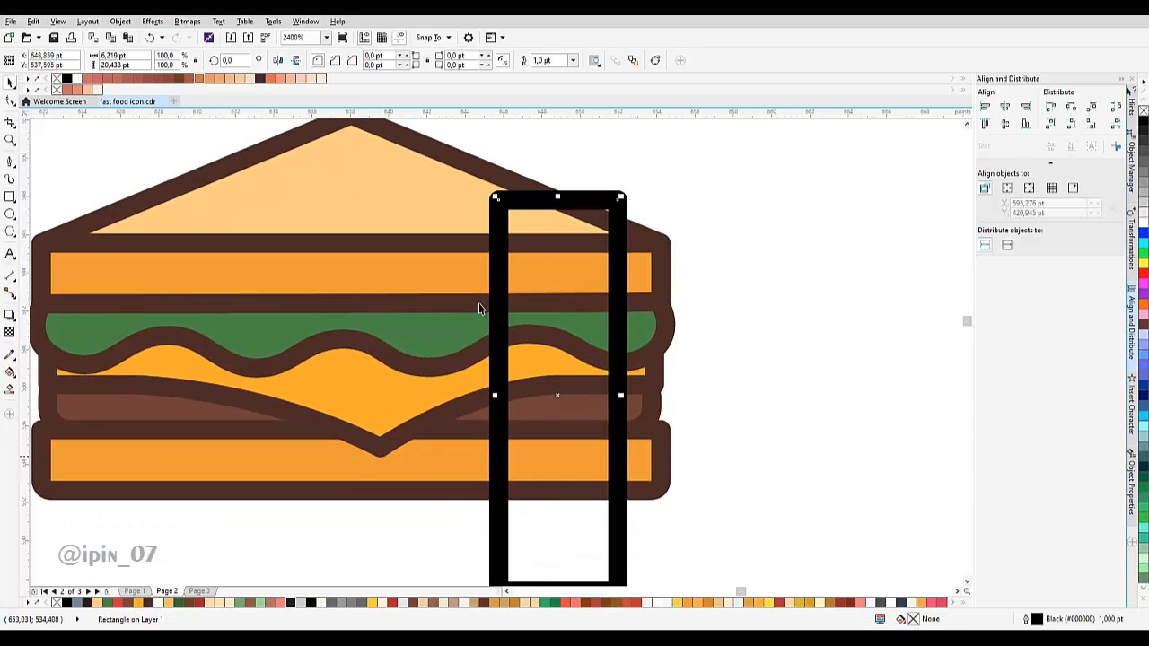
# Intersect the tall rectangle with the upper and lower bread slices to create shading pieces, and delete the rectangle.
pyautogui.keyDown('shift'); pyautogui.click(480, 303); pyautogui.keyUp('shift')
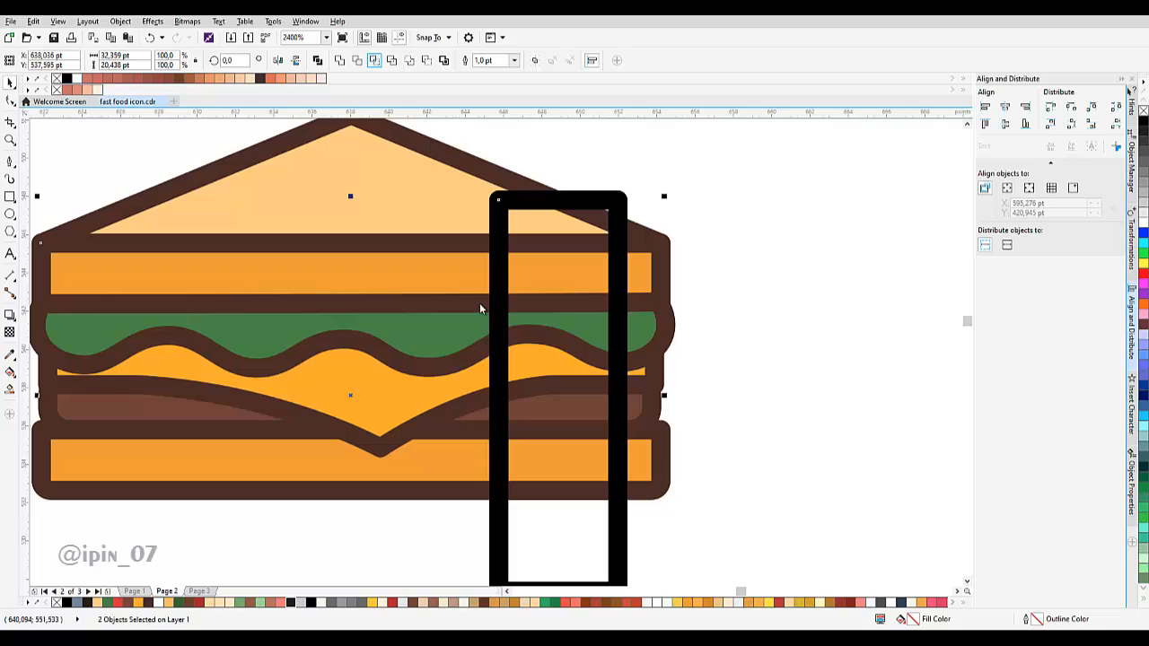
pyautogui.click(375, 60)
pyautogui.press('Tab')
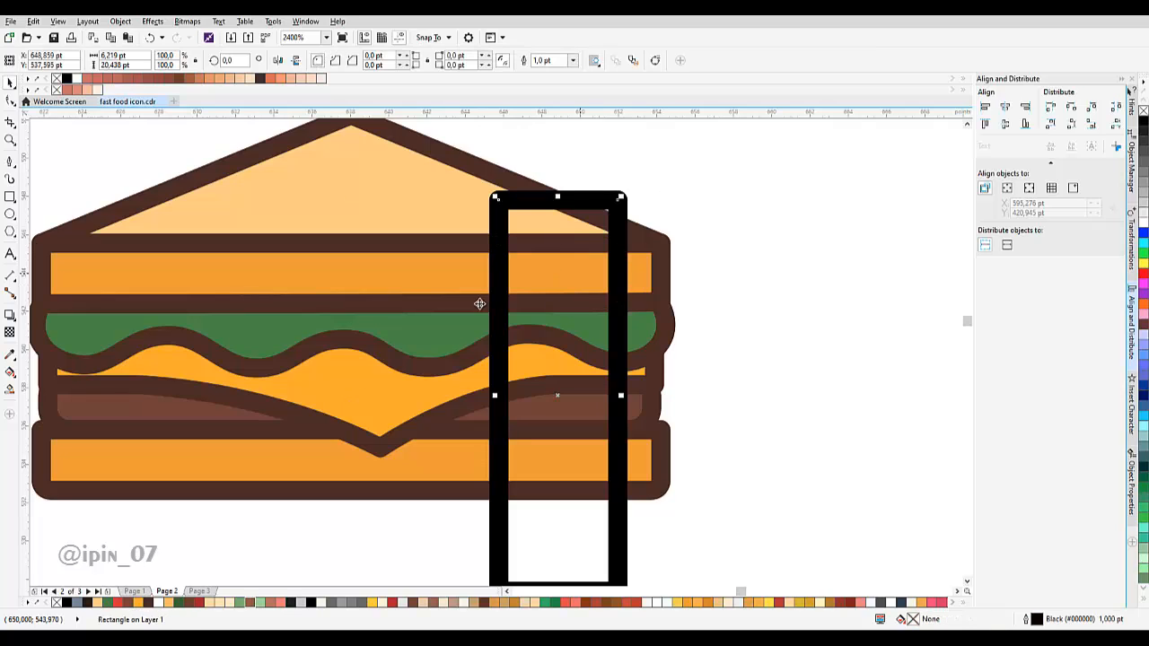
pyautogui.press('Delete')
pyautogui.click(480, 305)
pyautogui.scroll(-2, 479, 309)
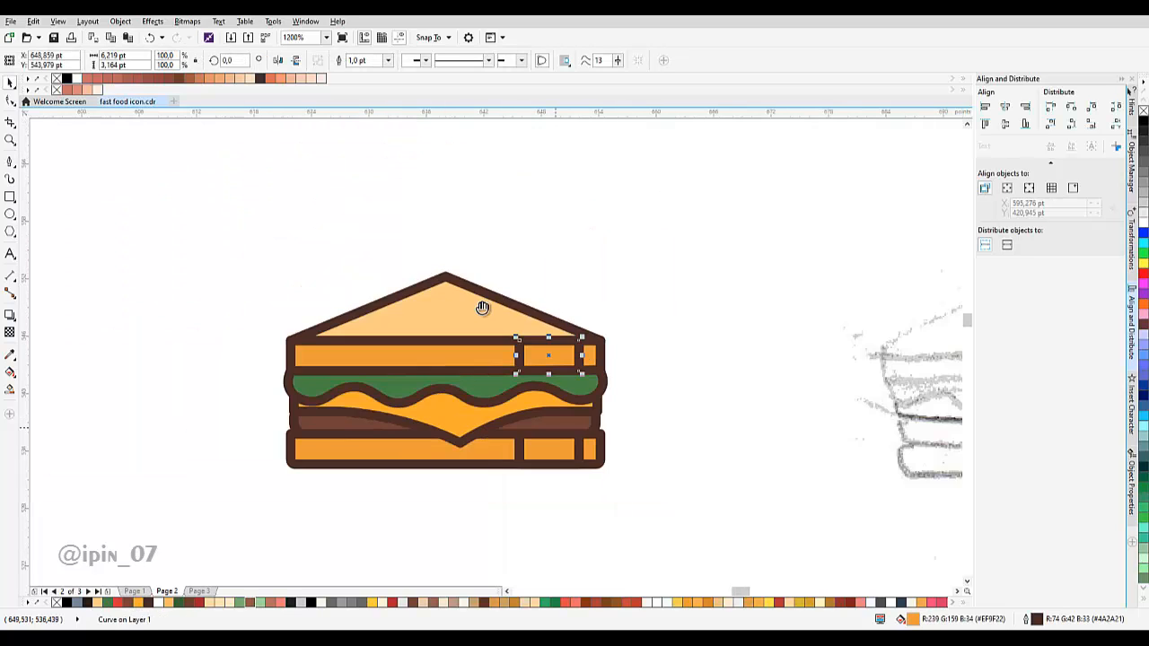
pyautogui.press('Escape')
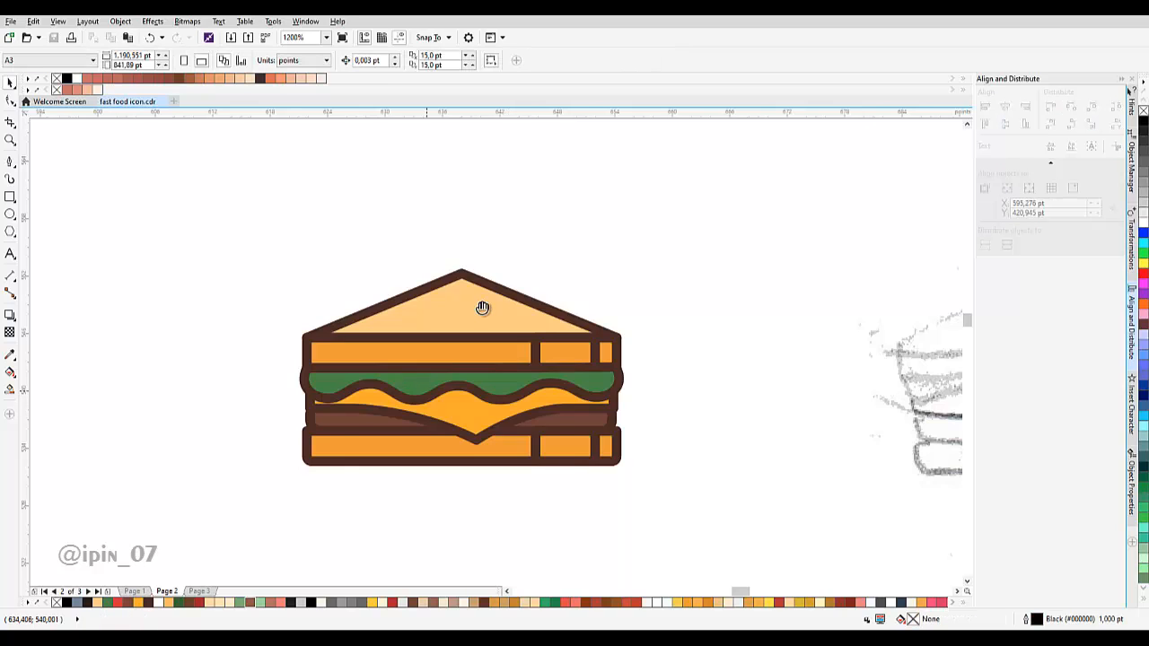
pyautogui.scroll(2, 479, 307)
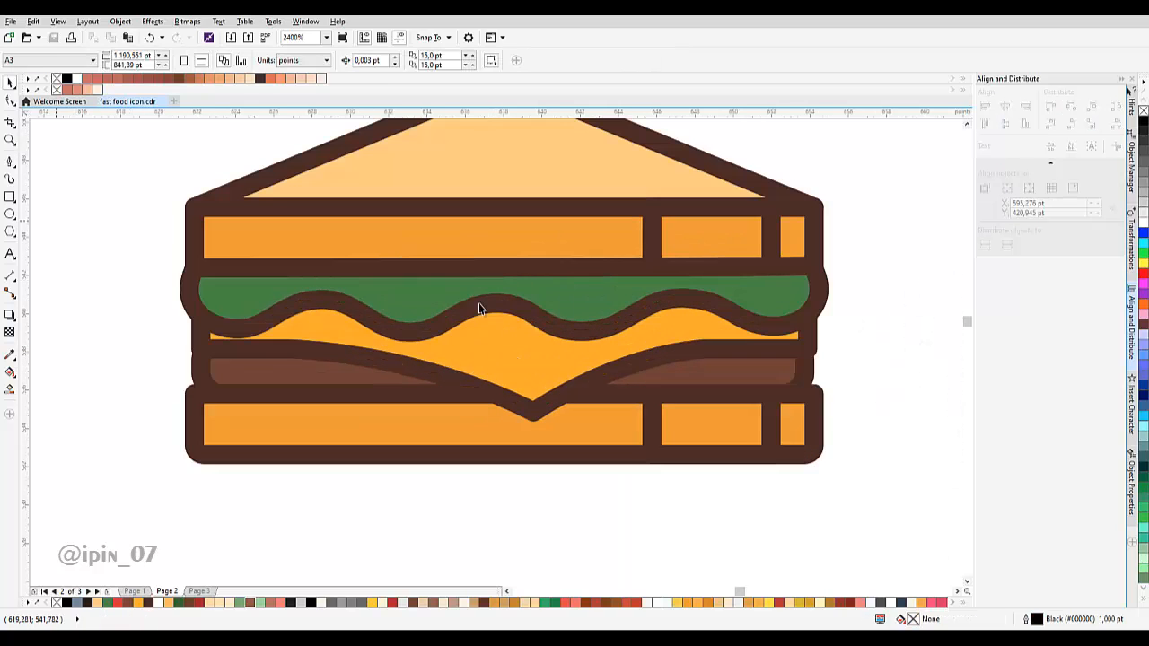
pyautogui.click(482, 309)
pyautogui.scroll(1, 482, 309)
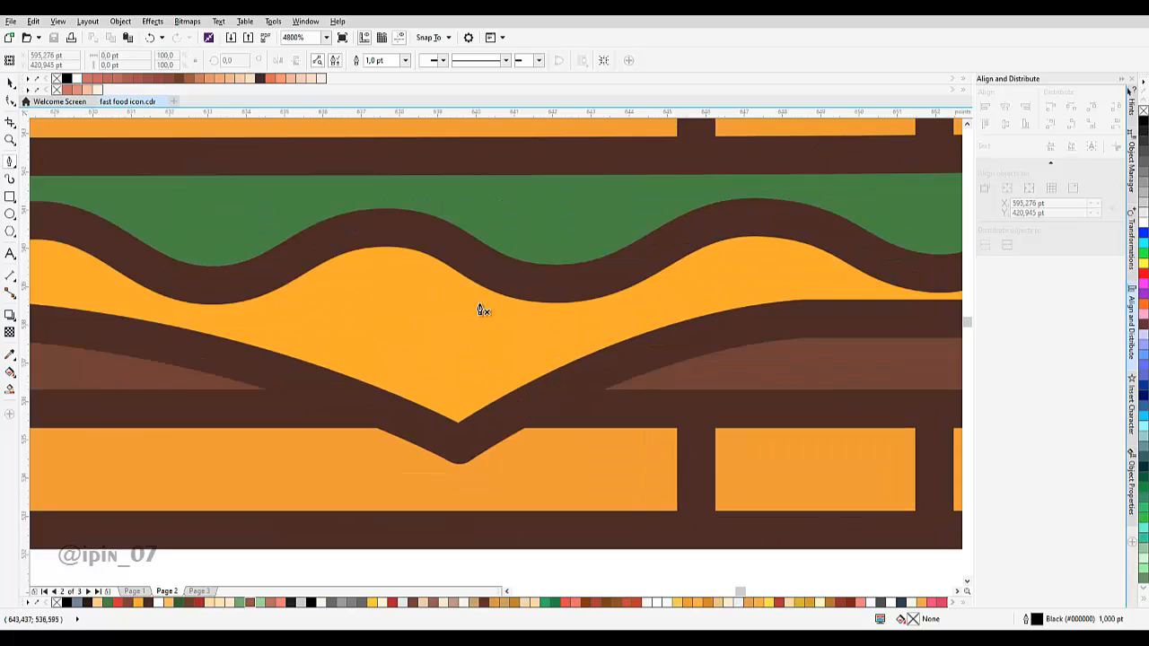
pyautogui.scroll(-1, 481, 310)
pyautogui.press('space')
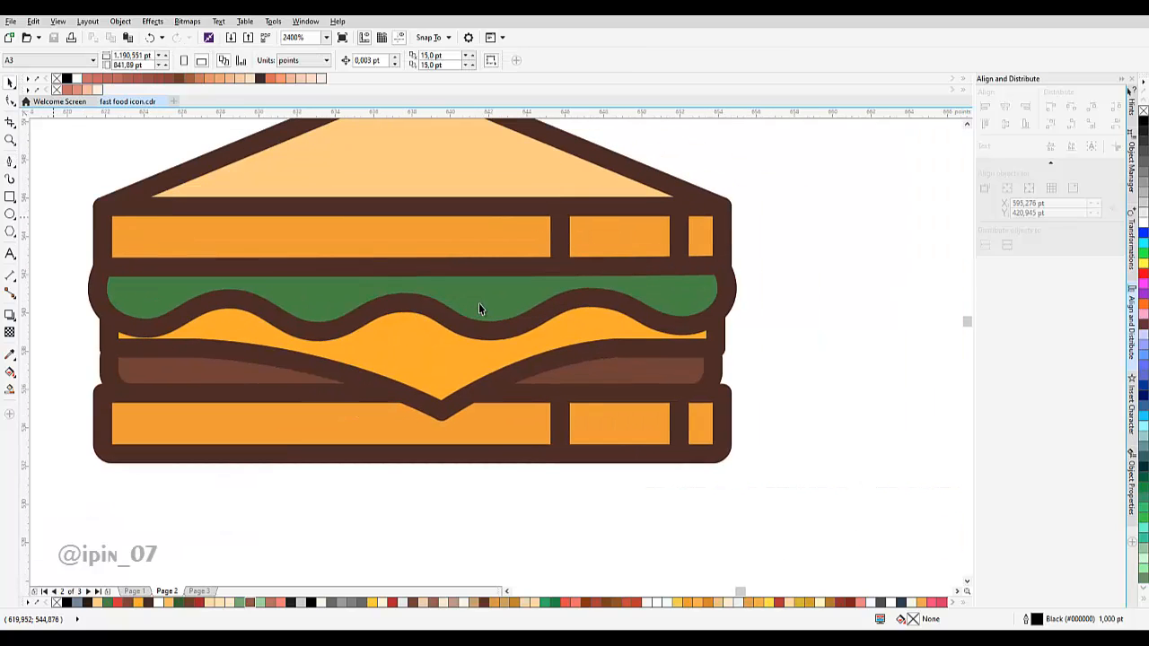
# Draw a rectangle over the right half of the sandwich, intersect it with the meat layer, and delete the rectangle.
pyautogui.click(10, 196)
pyautogui.moveTo(447, 263)
pyautogui.mouseDown()
pyautogui.moveTo(773, 506)
pyautogui.moveTo(705, 499)
pyautogui.moveTo(773, 510)
pyautogui.mouseUp()
pyautogui.press('space')
pyautogui.keyDown('shift'); pyautogui.click(247, 369); pyautogui.keyUp('shift')
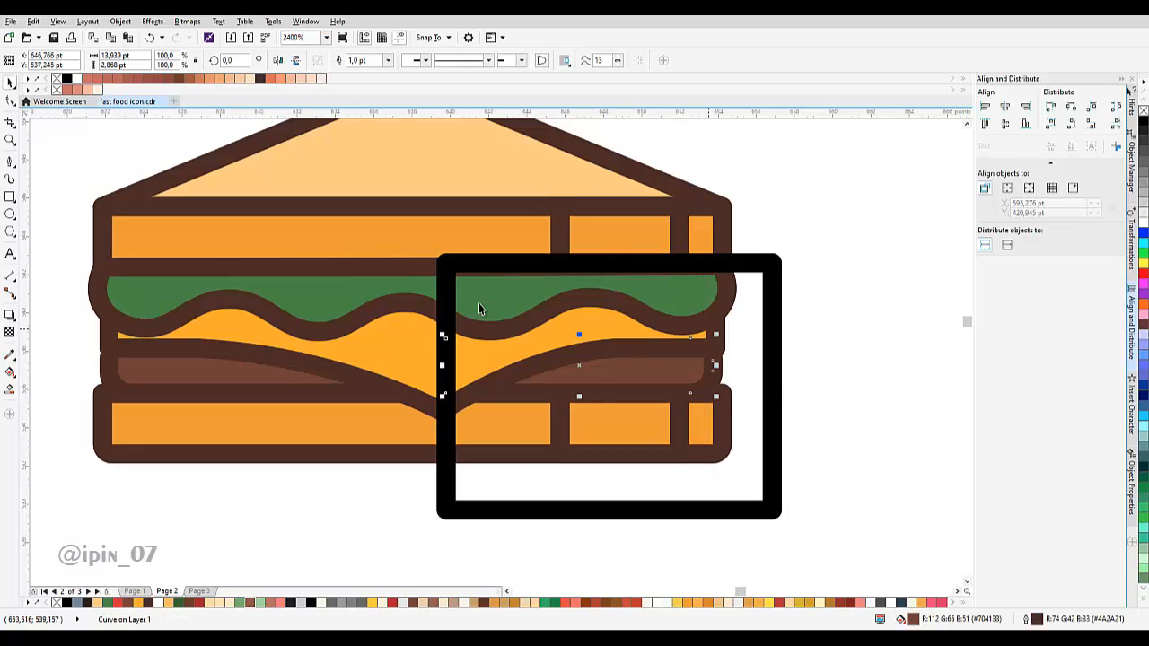
pyautogui.press('Tab')
pyautogui.press('Delete')
# Start a Pen curve on the lettuce's upper edge near its right end, with a diagonal curve handle.
pyautogui.scroll(2, 480, 303)
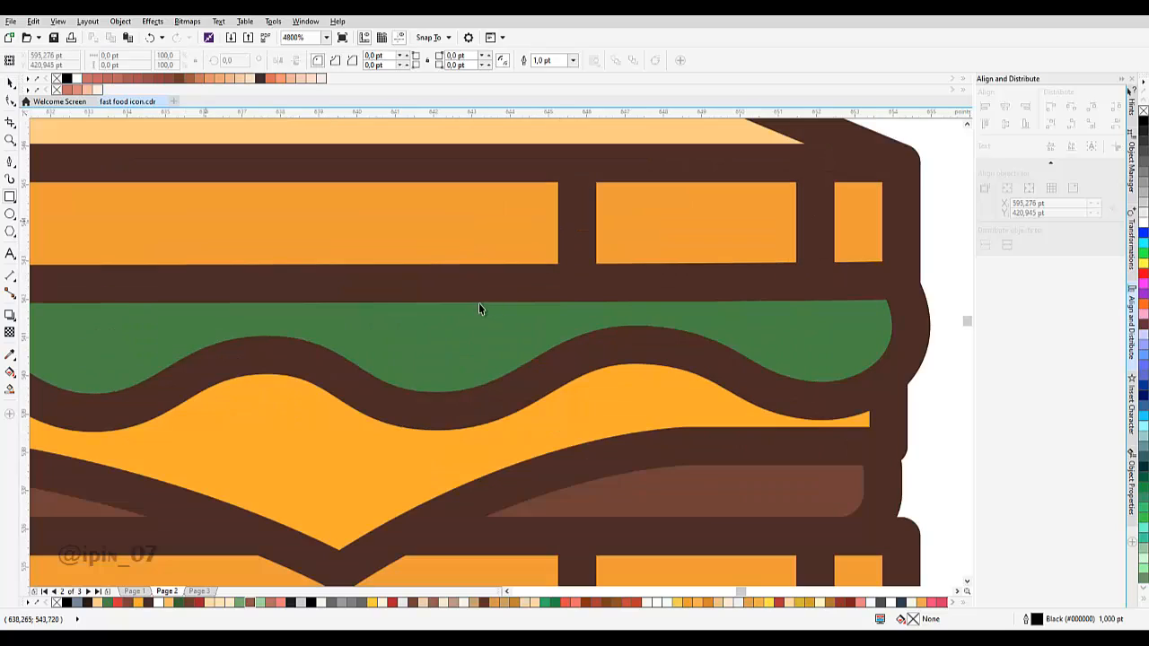
pyautogui.press('F5')
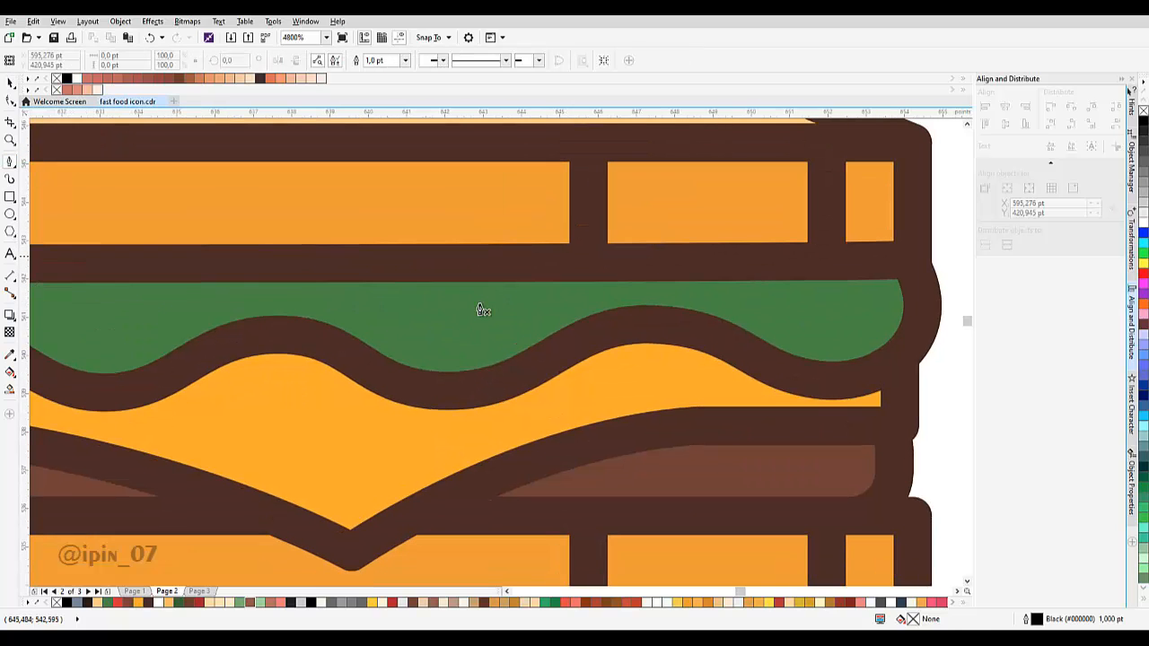
pyautogui.press('Tab')
pyautogui.press('Tab')
pyautogui.press('Tab')
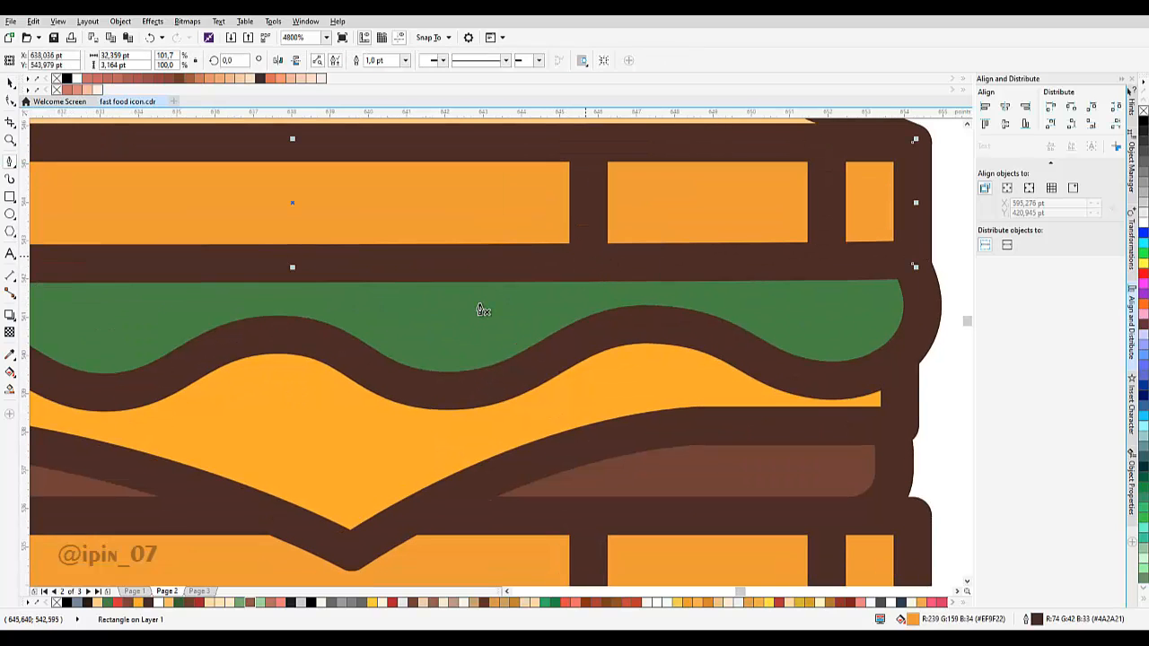
pyautogui.moveTo(585, 255); pyautogui.dragTo(625, 294)
# Try to continue the curve down across the lettuce, and undo the added segments back to the first node.
pyautogui.moveTo(563, 328); pyautogui.dragTo(580, 279)
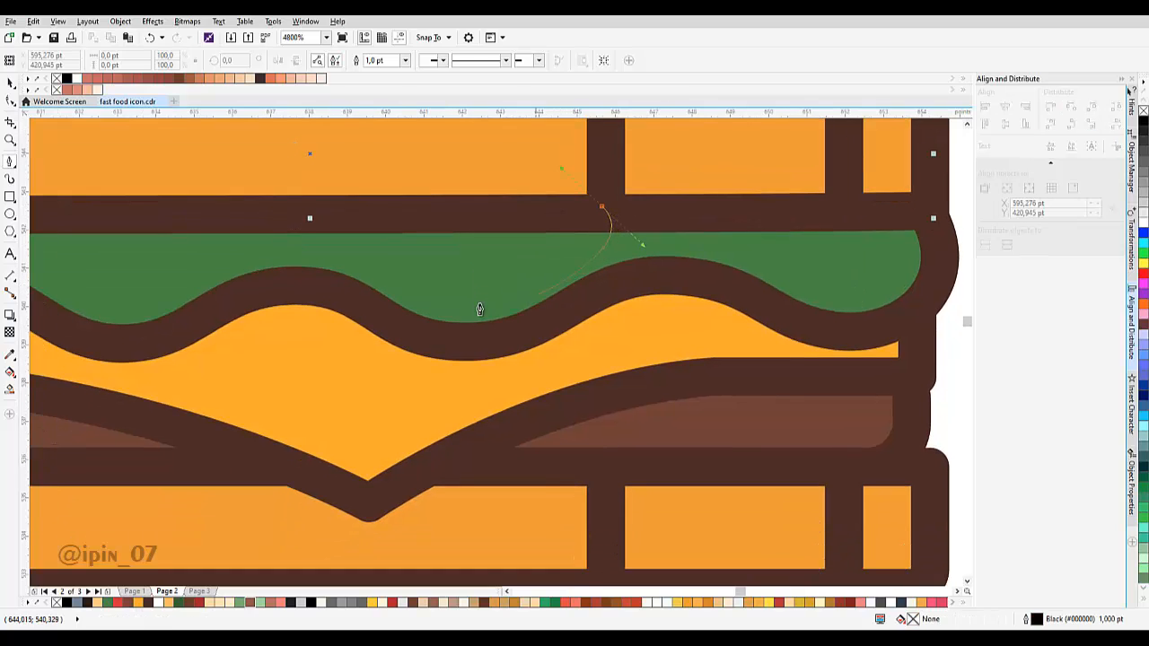
pyautogui.moveTo(452, 326)
pyautogui.mouseDown()
pyautogui.moveTo(418, 331)
pyautogui.moveTo(321, 298)
pyautogui.mouseUp()
pyautogui.press('Escape')
pyautogui.scroll(-2, 480, 309)
pyautogui.scroll(2, 480, 310)
pyautogui.hotkey('ctrl', 'z')
pyautogui.hotkey('ctrl', 'z')
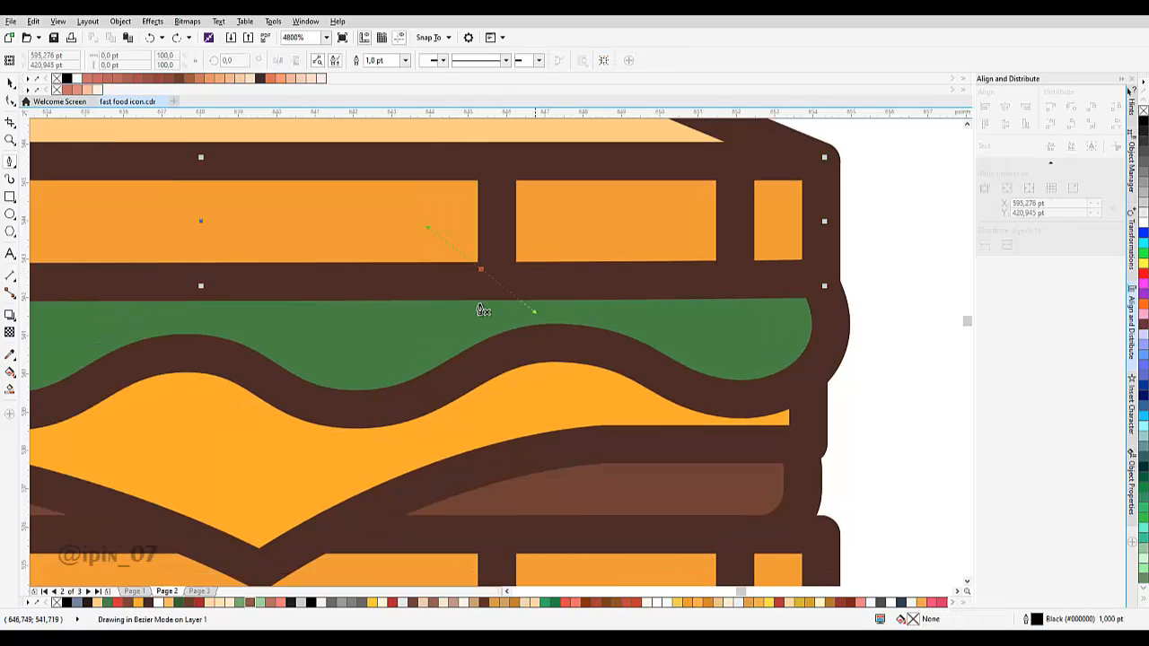
# Close the curved shape around the lettuce's right end, intersect it with the lettuce, and remove the helper shape.
pyautogui.click(479, 310)
pyautogui.scroll(-1, 480, 310)
pyautogui.scroll(-1, 480, 310)
pyautogui.moveTo(741, 422)
pyautogui.mouseDown()
pyautogui.moveTo(770, 347)
pyautogui.moveTo(842, 368)
pyautogui.mouseUp()
pyautogui.moveTo(763, 310); pyautogui.dragTo(841, 366)
pyautogui.click(482, 310)
pyautogui.press('space')
pyautogui.keyDown('shift'); pyautogui.click(479, 310); pyautogui.keyUp('shift')
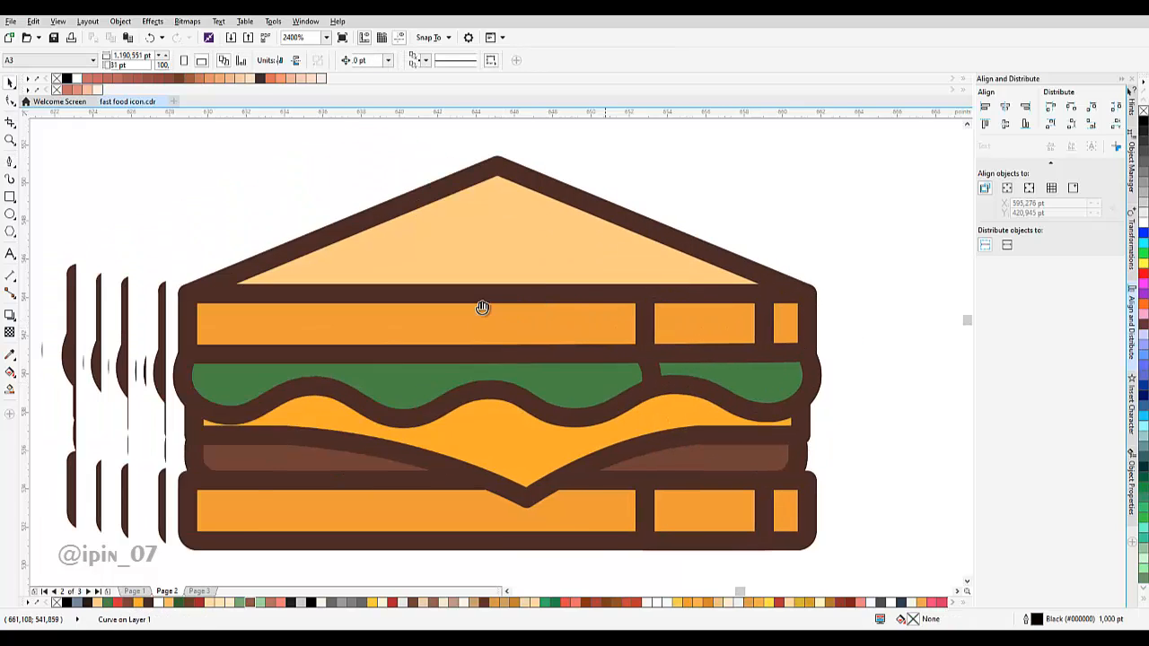
# Draw a straight diagonal Pen segment from just outside the triangle's apex down to the upper bread's top edge near its left end.
pyautogui.scroll(1, 482, 310)
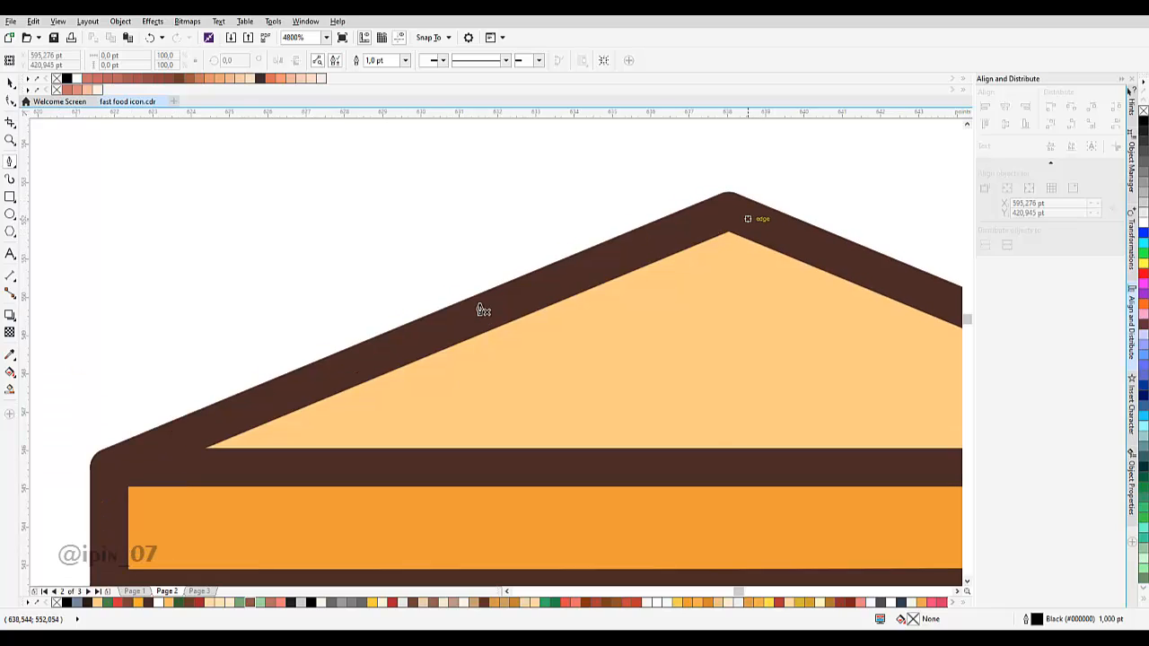
pyautogui.click(789, 198)
pyautogui.moveTo(549, 357); pyautogui.dragTo(664, 254)
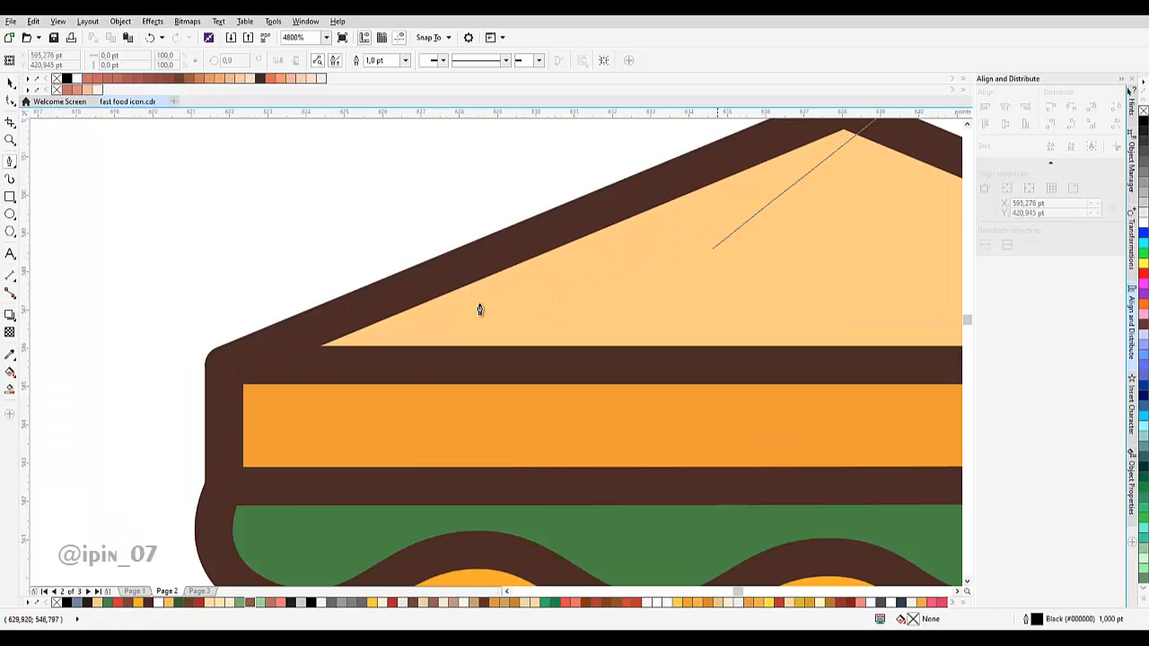
pyautogui.click(724, 243)
pyautogui.scroll(-1, 482, 308)
pyautogui.hotkey('ctrl', 'z')
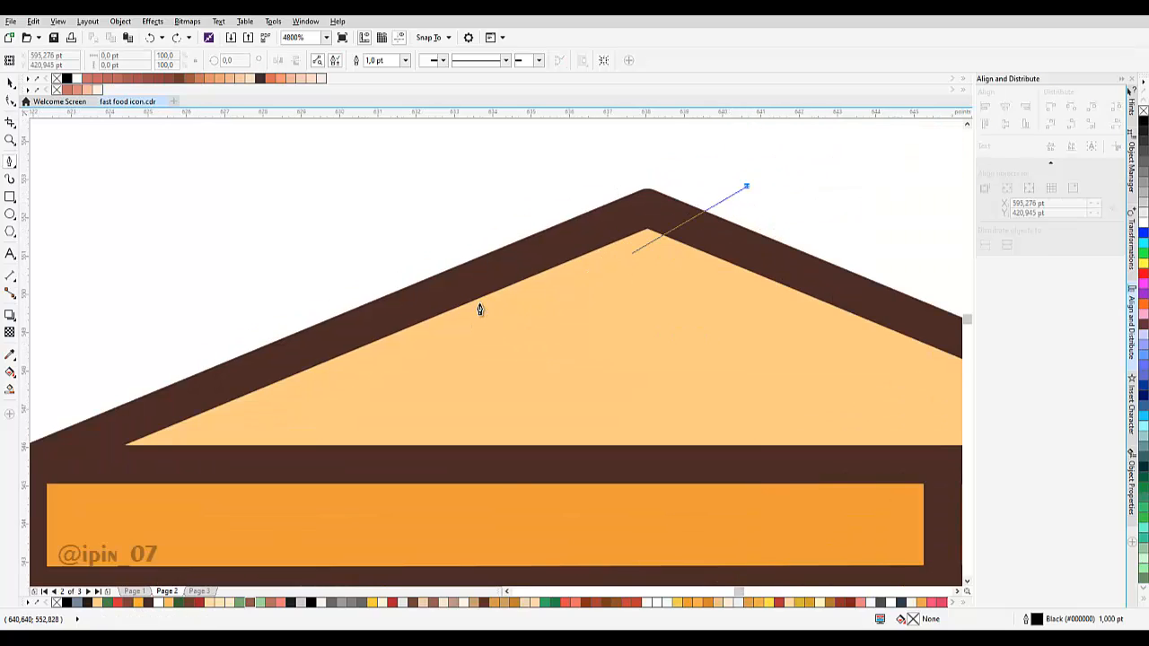
pyautogui.scroll(1, 479, 309)
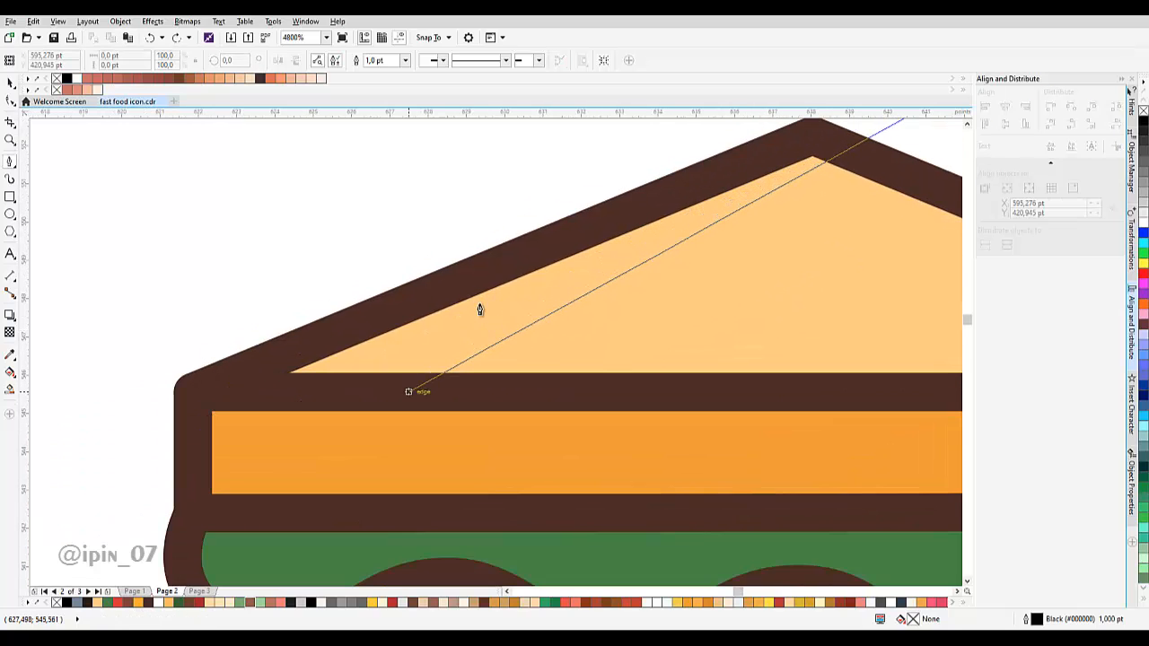
pyautogui.click(479, 310)
# Continue the outline straight down past the lower bread and close it in a loop around the sandwich's left side.
pyautogui.scroll(-3, 480, 310)
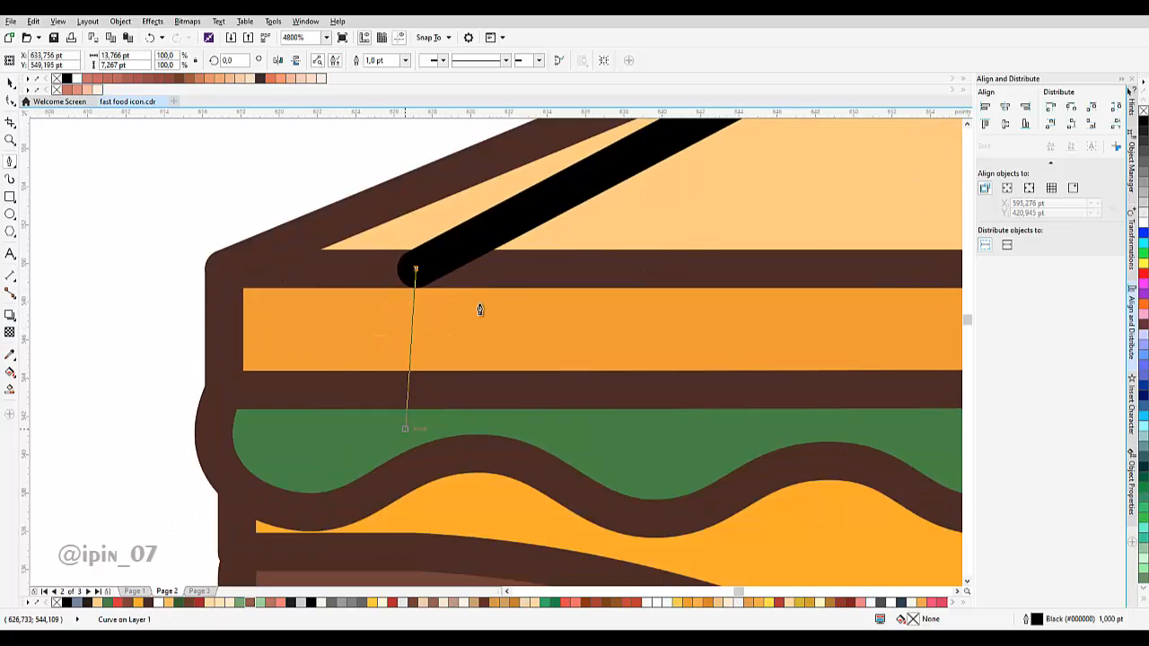
pyautogui.scroll(-1, 480, 310)
pyautogui.click(418, 474)
pyautogui.click(243, 410)
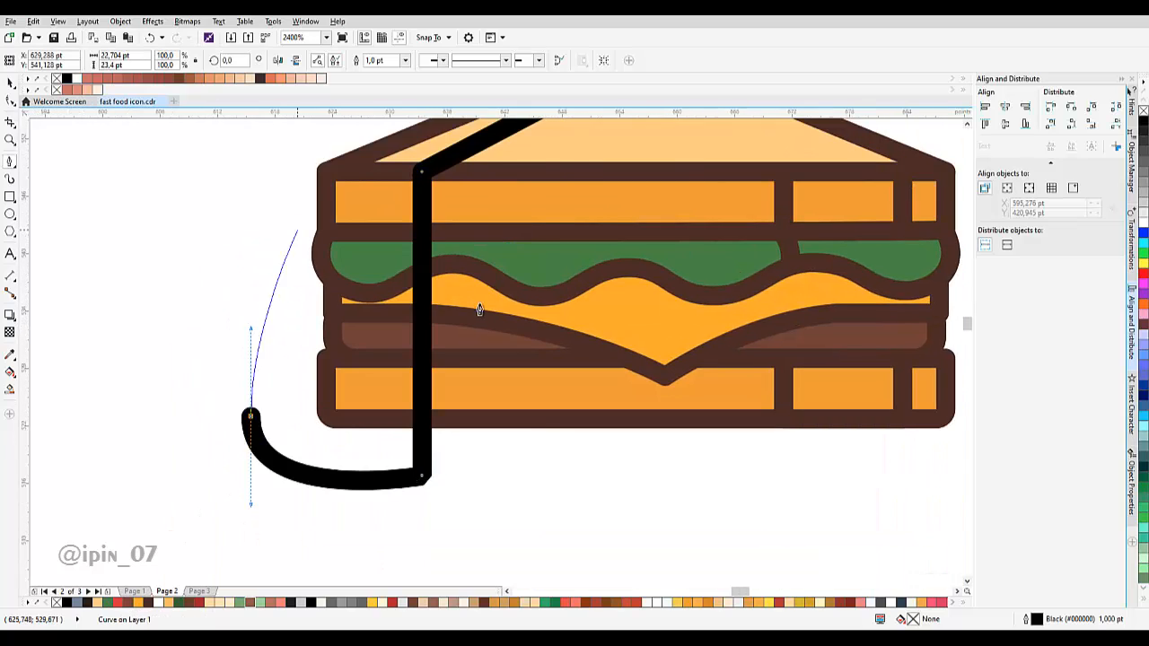
pyautogui.scroll(-2, 260, 527)
pyautogui.click(256, 260)
pyautogui.moveTo(404, 210); pyautogui.dragTo(453, 235)
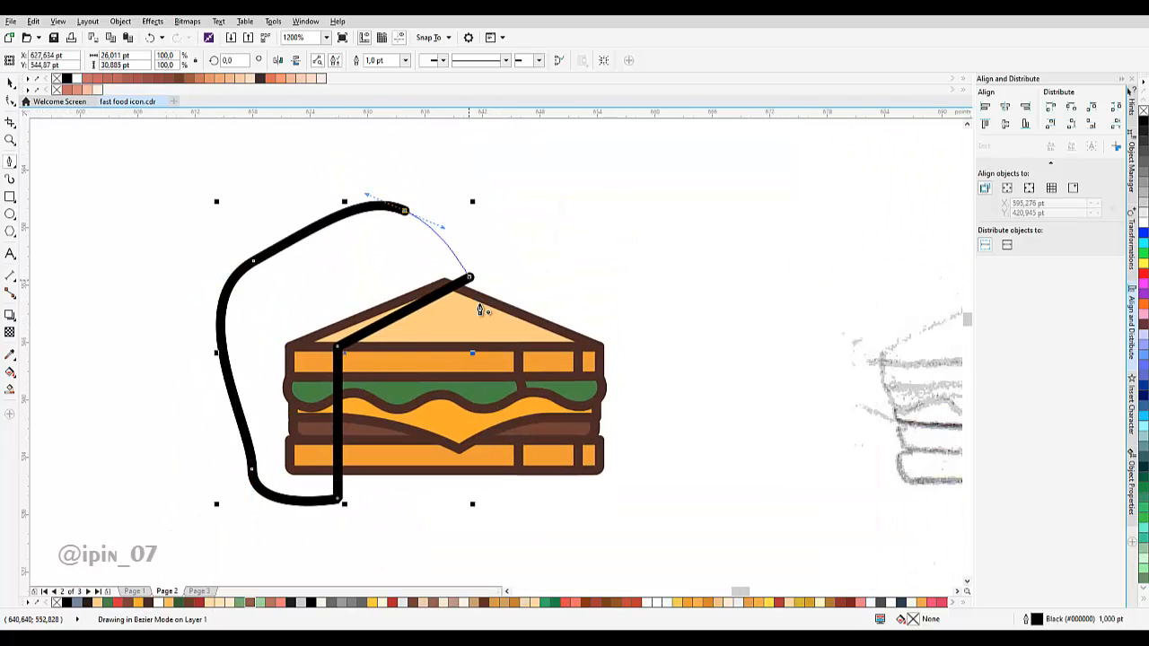
pyautogui.click(479, 310)
# Intersect the closed shape with the triangular top and both bread slices, and delete the shape.
pyautogui.click(374, 60)
pyautogui.click(382, 208)
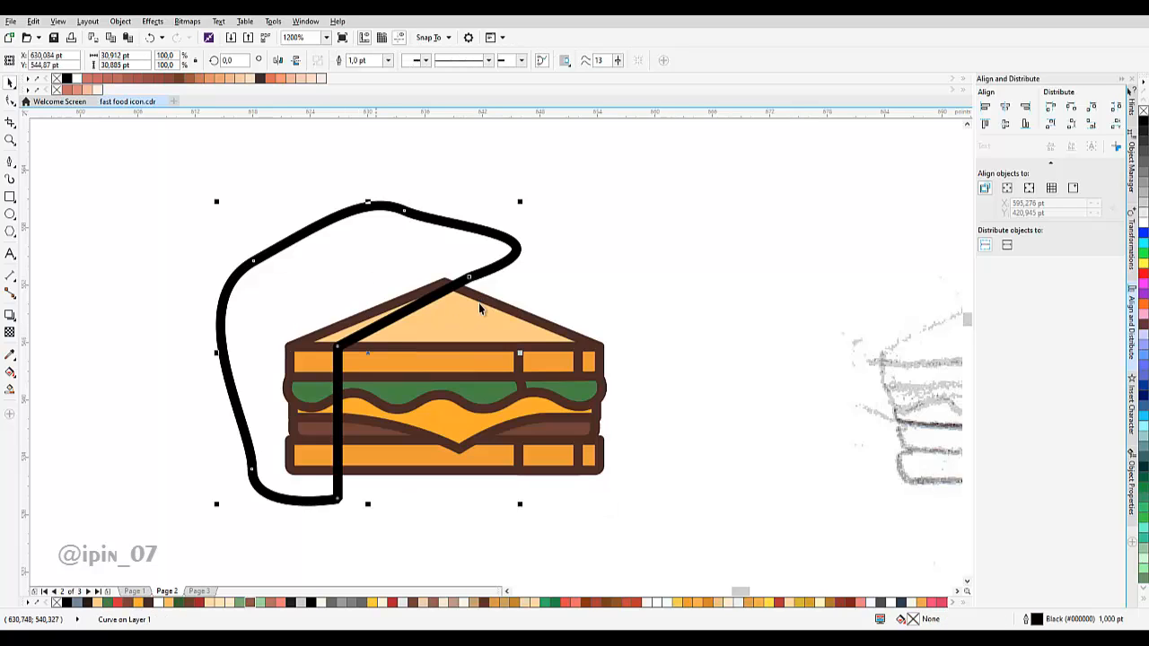
pyautogui.keyDown('shift'); pyautogui.click(389, 350); pyautogui.keyUp('shift')
pyautogui.click(374, 60)
pyautogui.click(382, 207)
pyautogui.keyDown('shift'); pyautogui.click(388, 456); pyautogui.keyUp('shift')
pyautogui.click(374, 60)
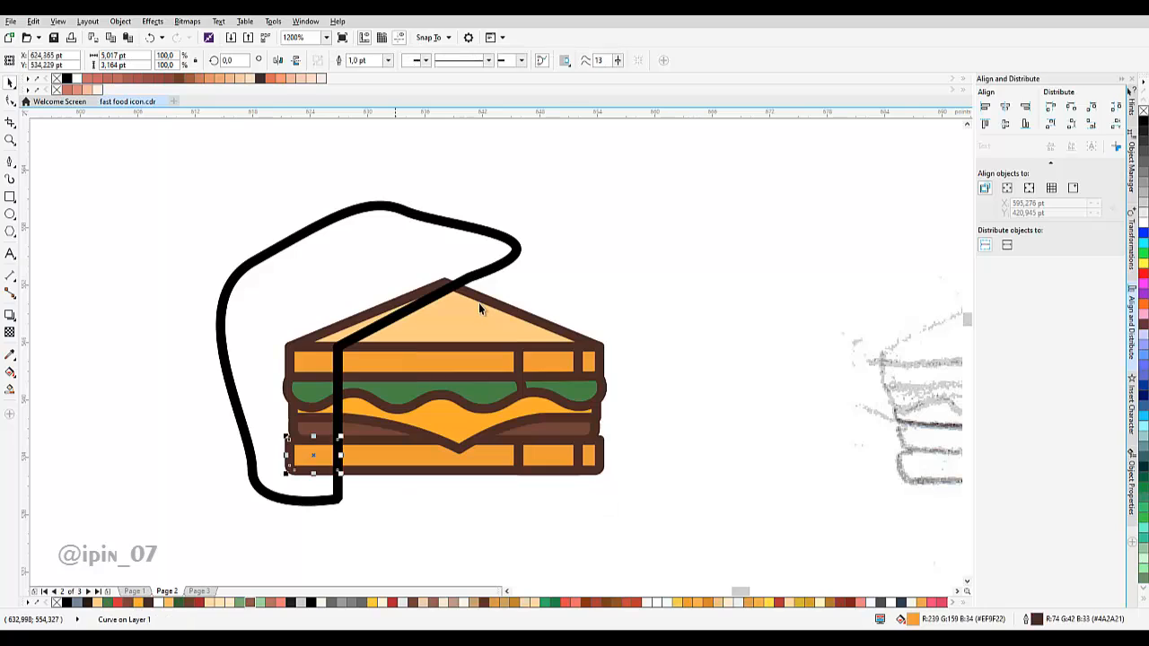
pyautogui.click(391, 207)
pyautogui.press('Delete')
# Sample the dark green swatch and fill the lettuce's right piece with it.
pyautogui.scroll(-1, 561, 276)
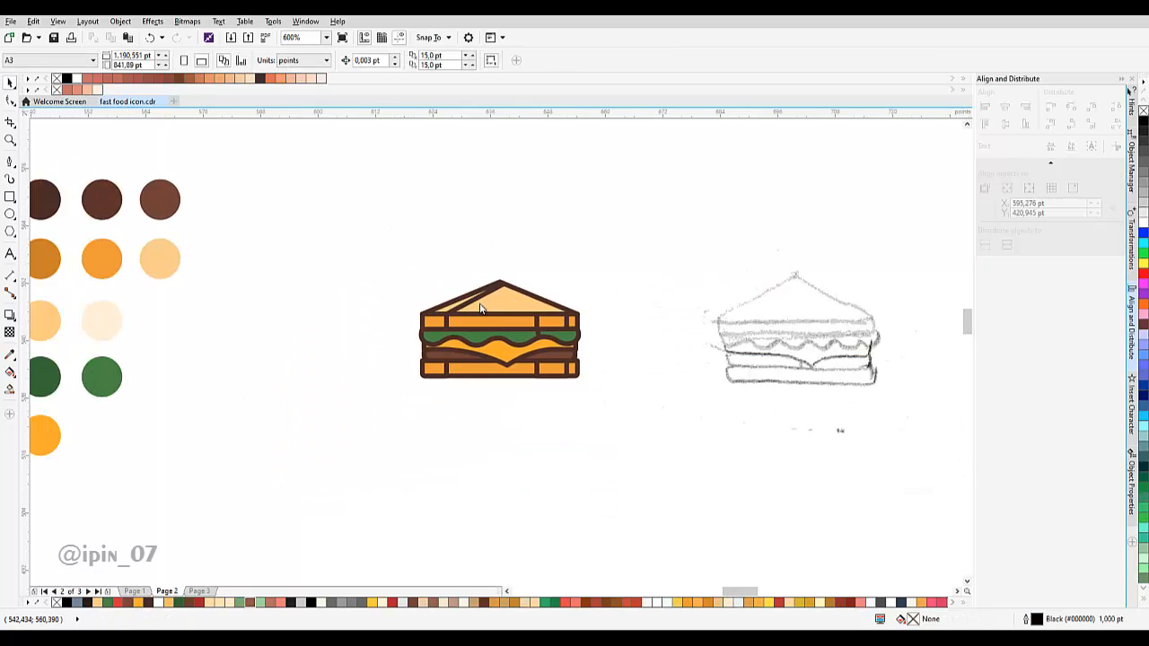
pyautogui.press('i')
pyautogui.click(49, 377)
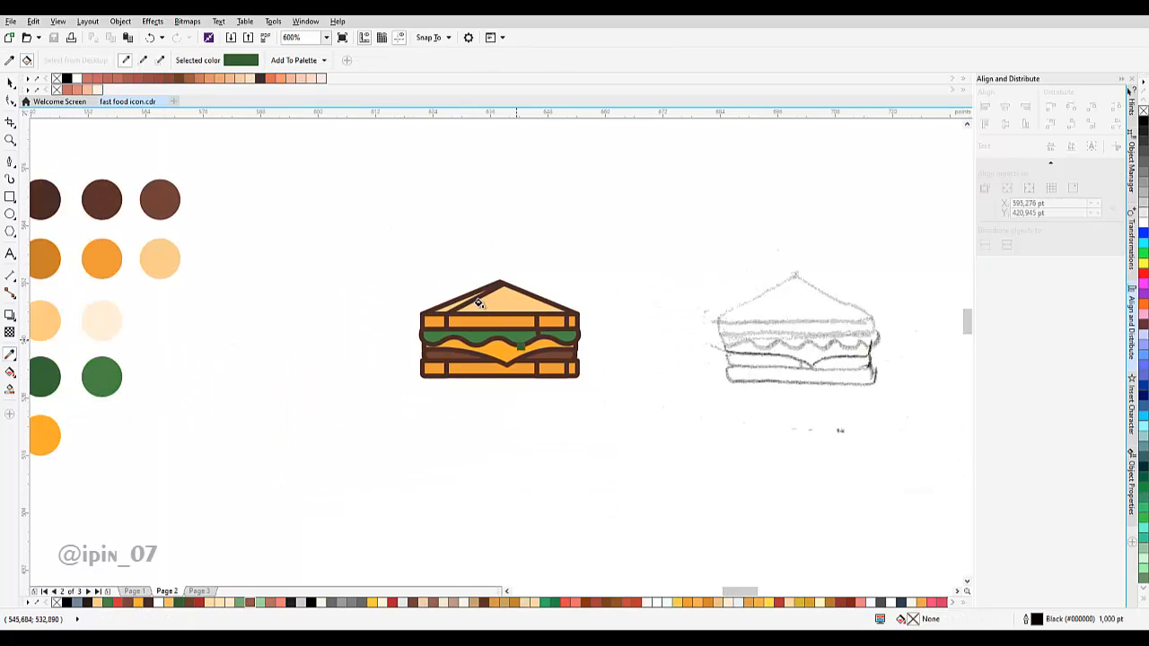
pyautogui.scroll(2, 477, 303)
# Sample the dark orange swatch and fill the wide shading pieces at the right of both bread slices.
pyautogui.scroll(-3, 482, 303)
pyautogui.scroll(1, 483, 300)
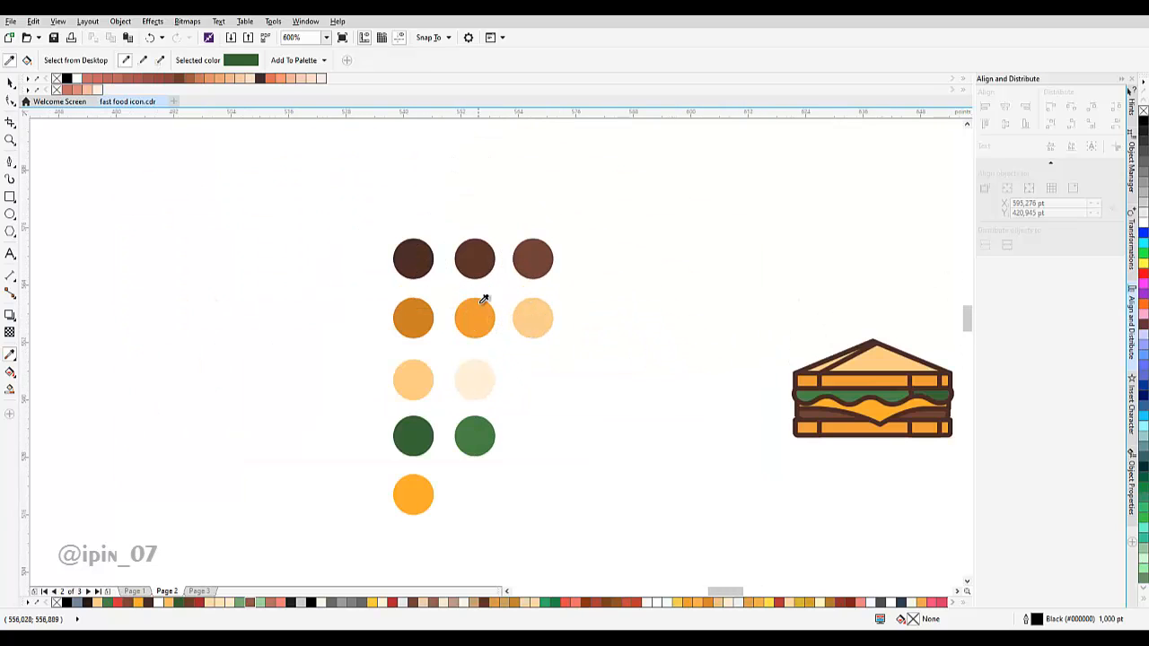
pyautogui.click(424, 319)
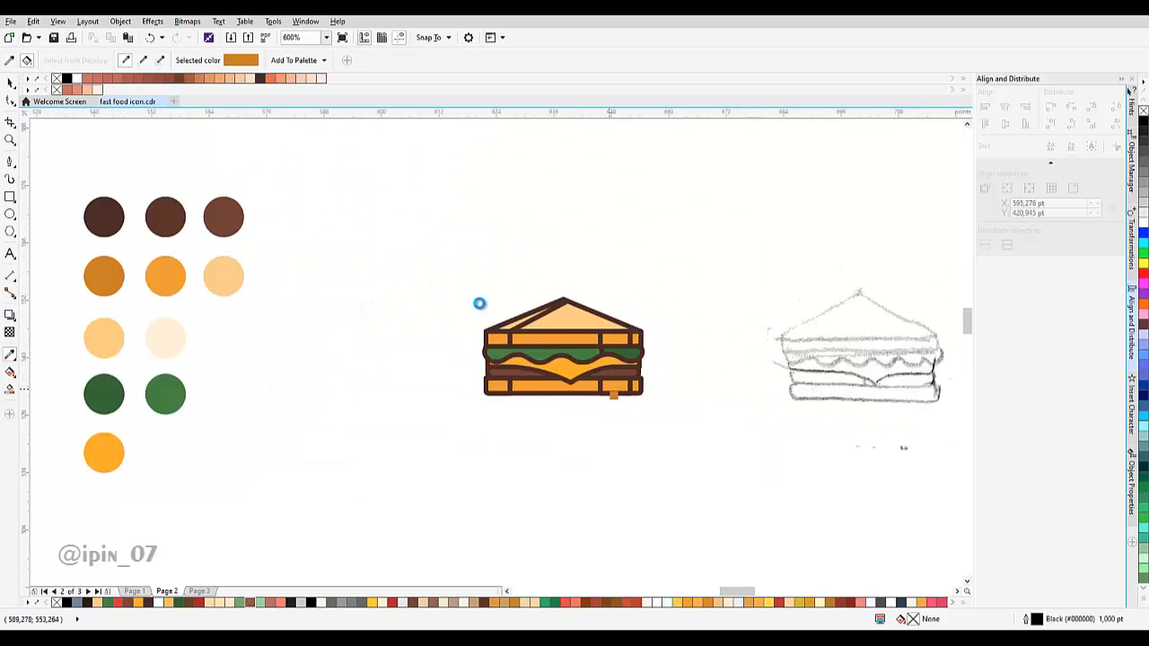
pyautogui.scroll(1, 480, 304)
# Sample the light orange swatch (#FACF89) in the second row and fill the left pieces of both bread slices.
pyautogui.click(297, 253)
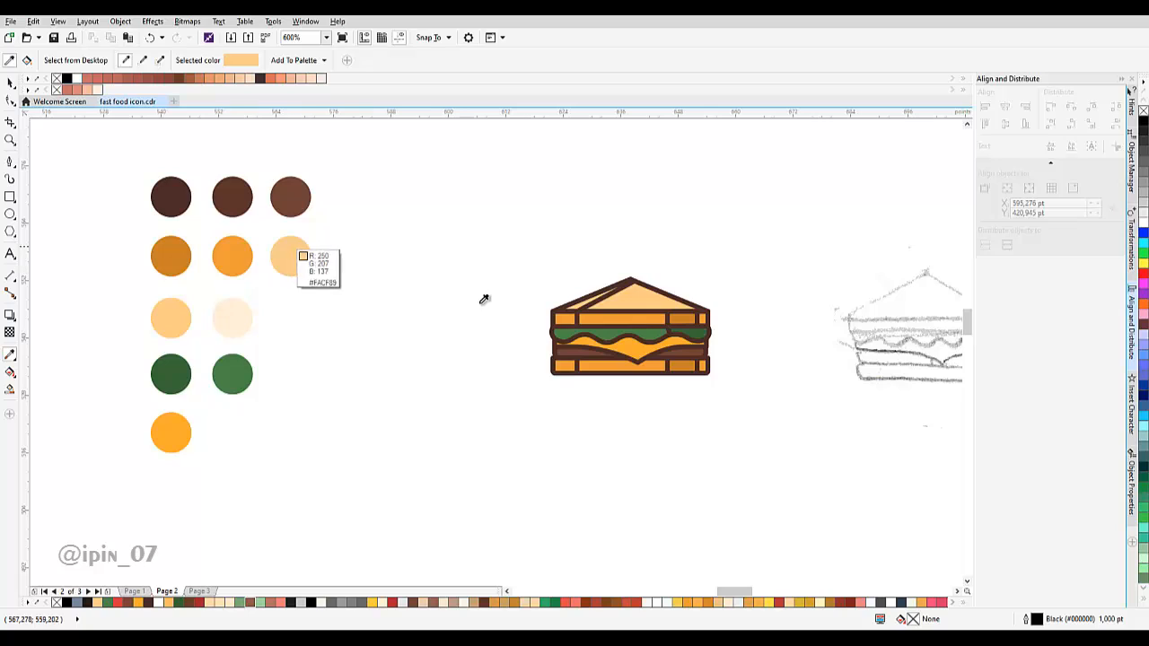
pyautogui.scroll(1, 614, 341)
pyautogui.click(512, 297)
pyautogui.scroll(-1, 479, 305)
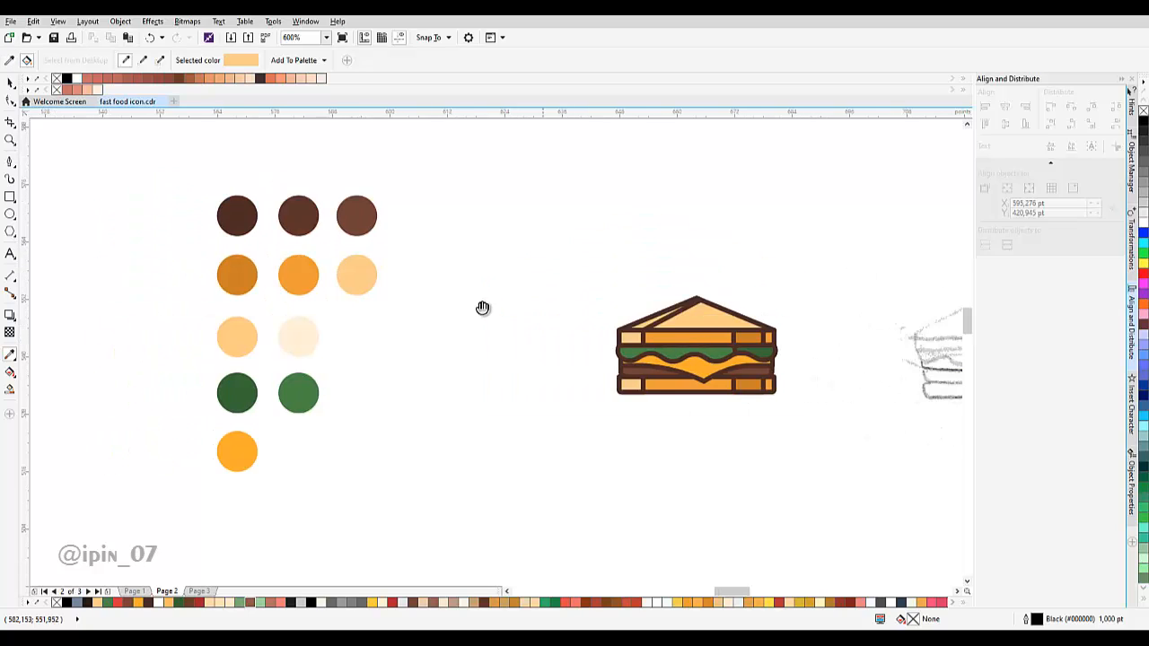
# Sample the middle brown swatch in the first row and fill the right piece of the meat layer with it.
pyautogui.press('shift')
pyautogui.click(321, 221)
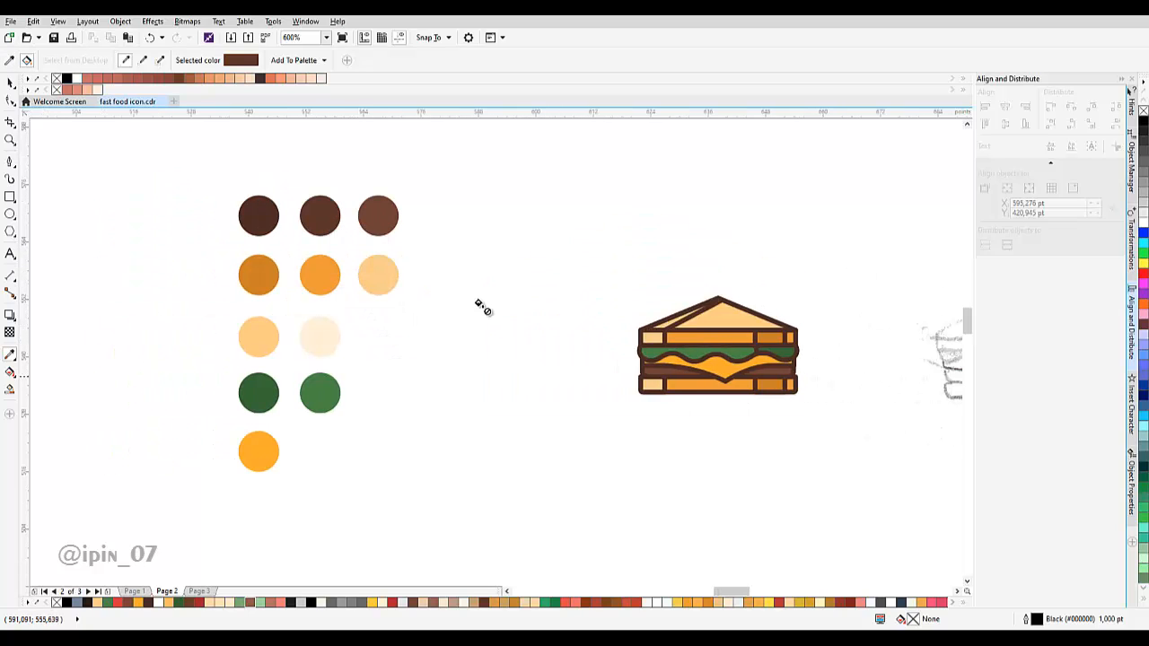
pyautogui.scroll(1, 772, 368)
pyautogui.click(774, 363)
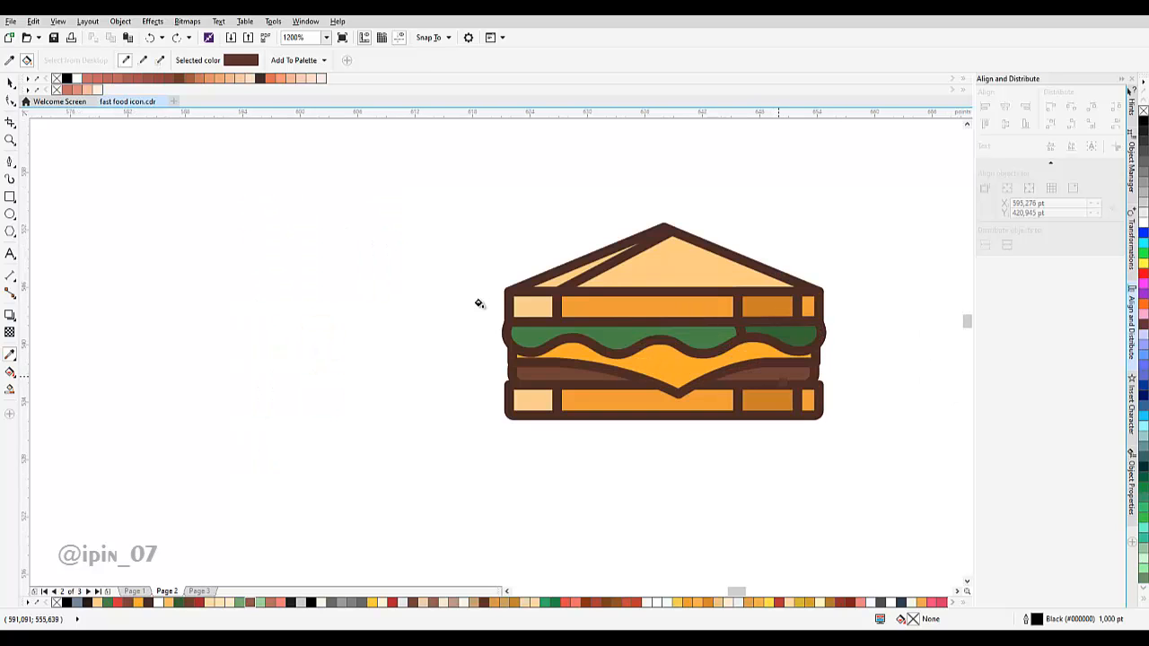
pyautogui.click(771, 374)
pyautogui.scroll(-1, 658, 377)
# Sample the pale cream swatch in the third row and fill the narrow left facet of the triangular top.
pyautogui.moveTo(658, 376); pyautogui.dragTo(705, 392)
pyautogui.press('shift')
pyautogui.click(322, 353)
pyautogui.scroll(2, 479, 305)
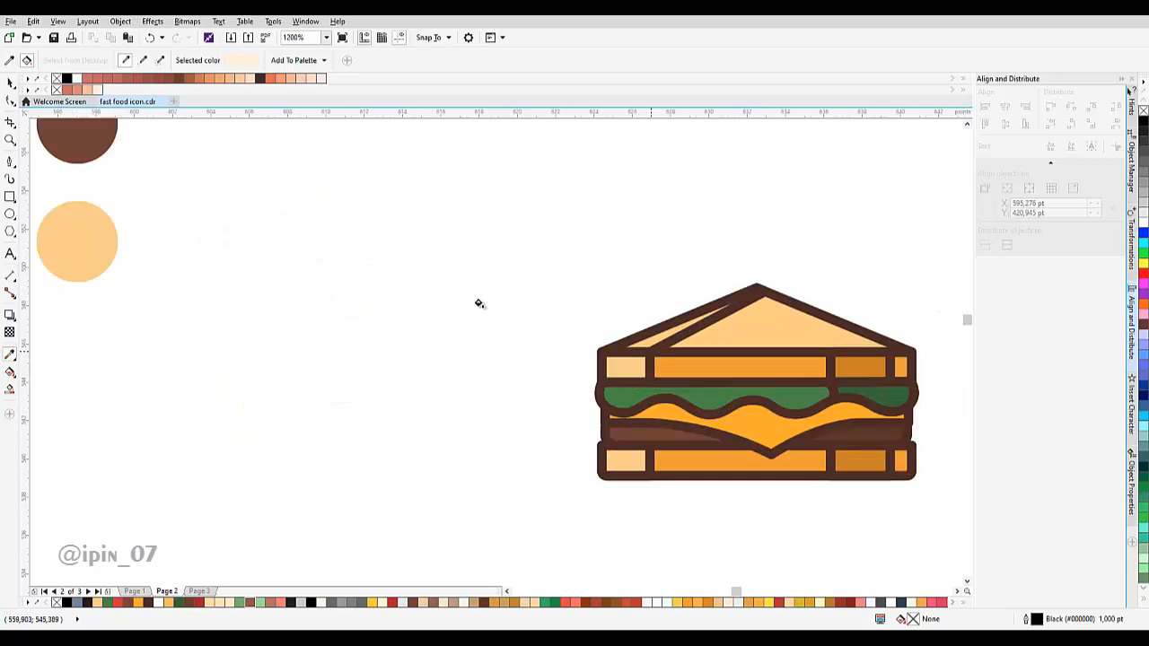
pyautogui.scroll(-1, 479, 305)
# Remove the outlines from the seven highlight and shadow pieces of the triangular top, both bread slices and the lettuce.
pyautogui.press('space')
pyautogui.moveTo(479, 305); pyautogui.dragTo(367, 256)
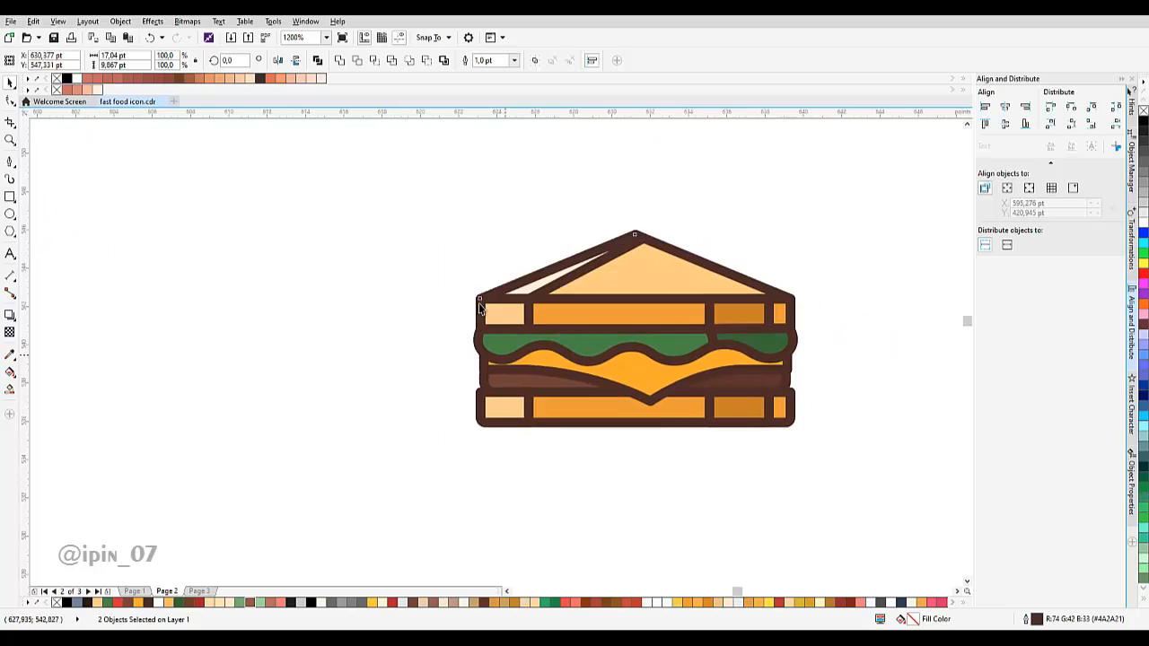
pyautogui.scroll(1, 479, 308)
pyautogui.keyDown('shift'); pyautogui.click(480, 308); pyautogui.keyUp('shift')
pyautogui.moveTo(480, 308); pyautogui.dragTo(164, 295)
pyautogui.keyDown('shift'); pyautogui.click(479, 309); pyautogui.keyUp('shift')
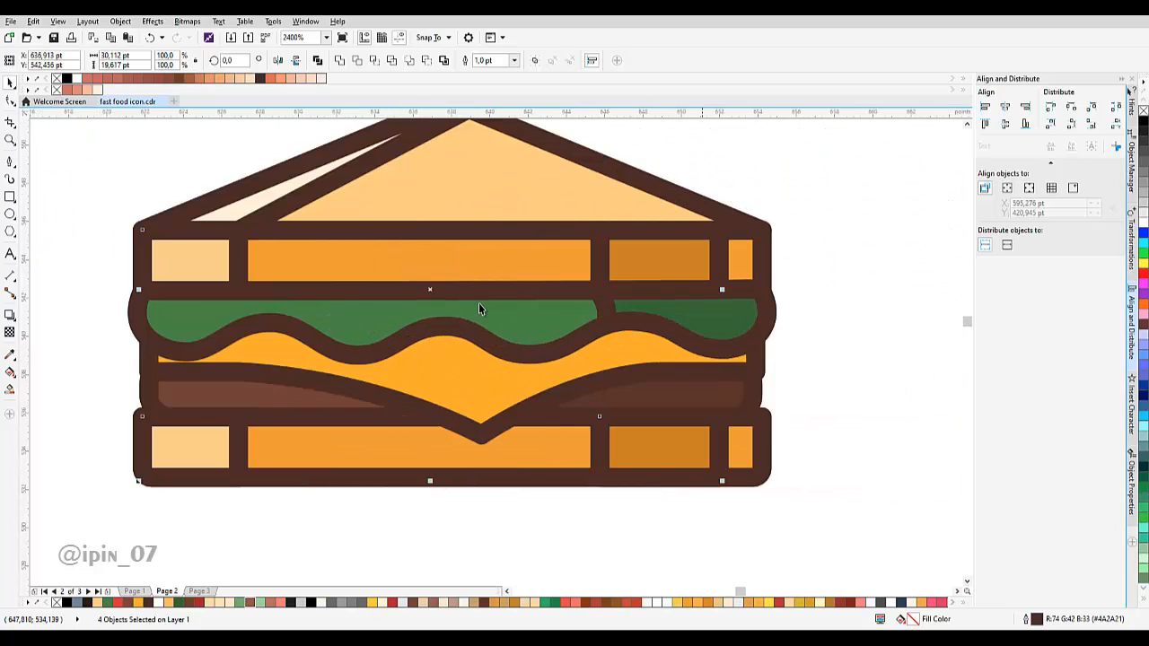
pyautogui.keyDown('shift'); pyautogui.click(480, 306); pyautogui.keyUp('shift')
pyautogui.keyDown('shift'); pyautogui.click(702, 329); pyautogui.keyUp('shift')
pyautogui.click(514, 60)
pyautogui.click(481, 309)
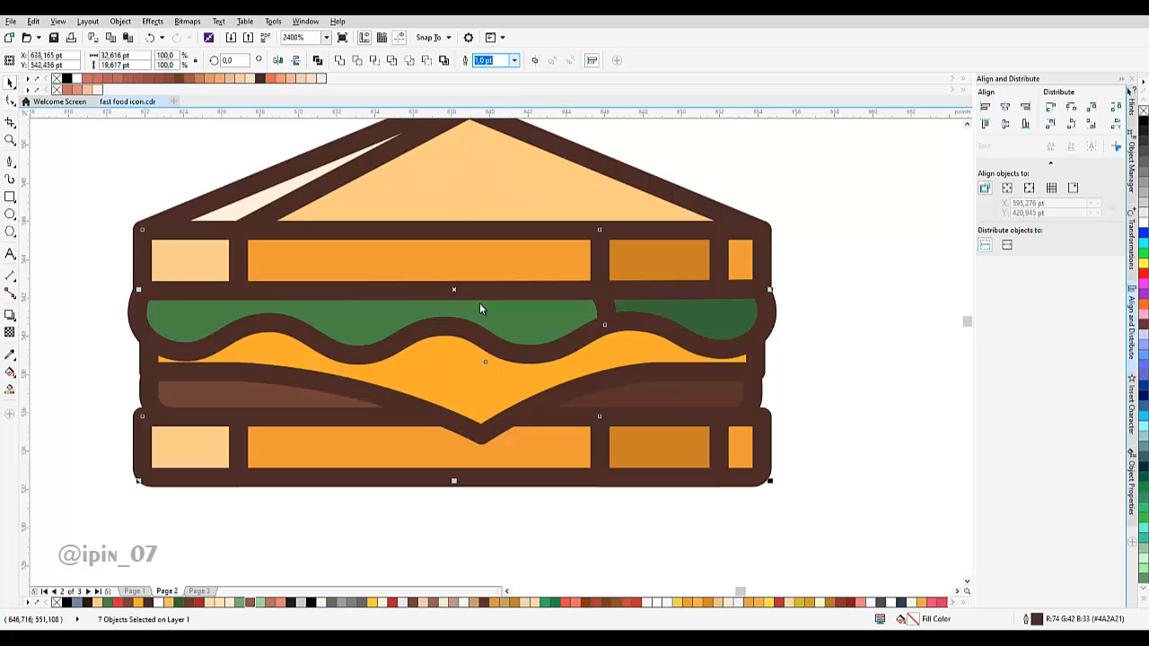
pyautogui.scroll(-2, 480, 305)
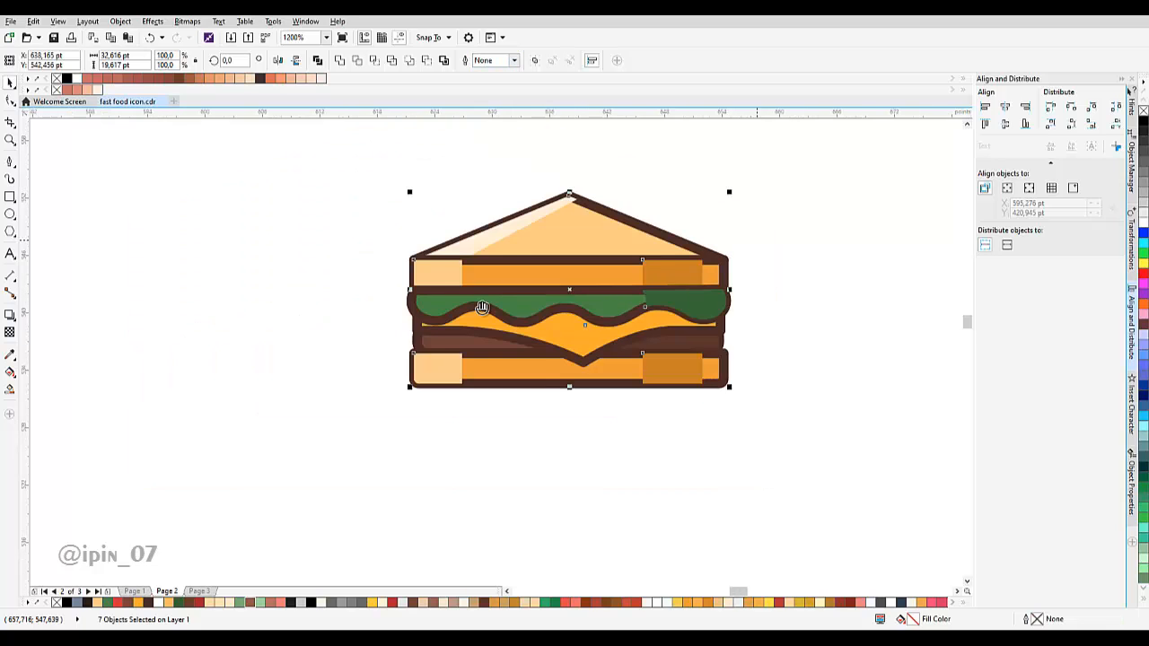
# Select all the sandwich objects and enlarge them proportionally to about 110.6%.
pyautogui.press('Escape')
pyautogui.click(479, 310)
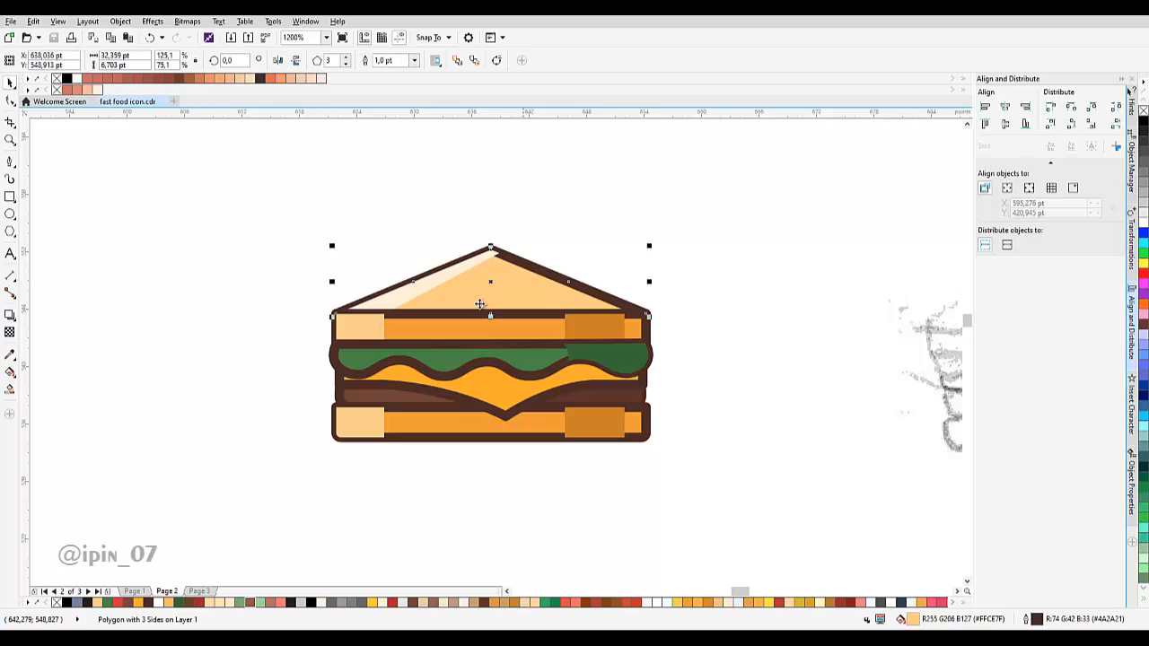
pyautogui.scroll(-4, 479, 308)
pyautogui.scroll(4, 479, 308)
pyautogui.scroll(-1, 422, 266)
pyautogui.moveTo(312, 219); pyautogui.dragTo(616, 389)
pyautogui.scroll(1, 538, 246)
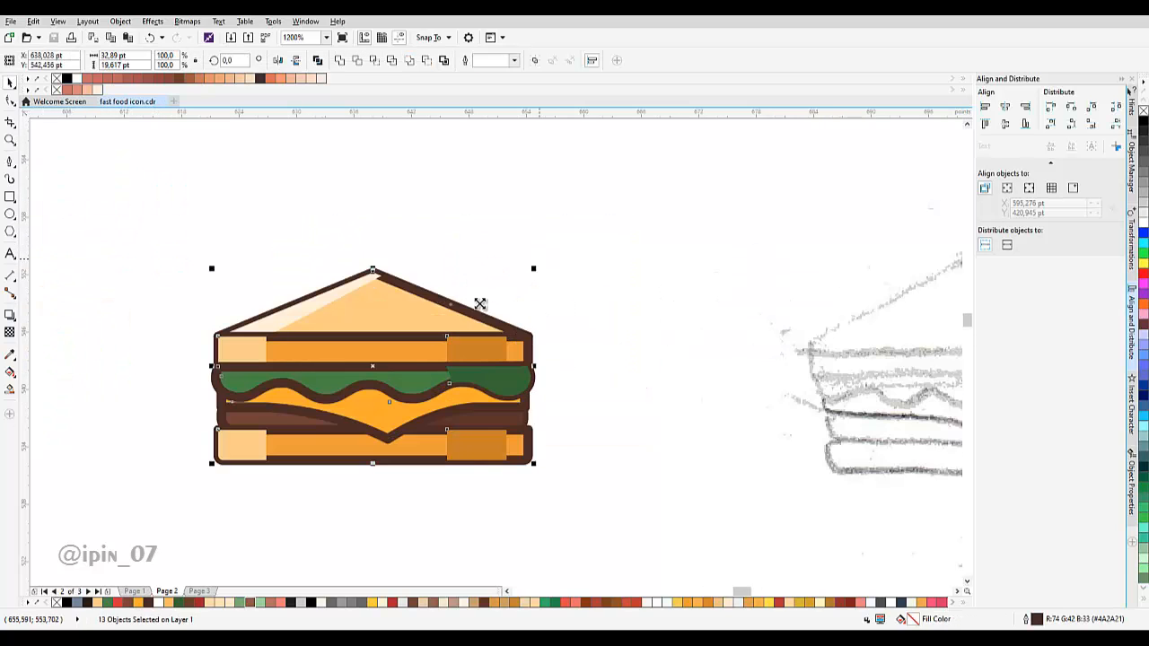
pyautogui.moveTo(535, 268); pyautogui.dragTo(547, 258)
# Convert the outlines of the triangular top and the upper bread slice to separate objects.
pyautogui.scroll(-1, 548, 258)
pyautogui.scroll(1, 430, 287)
pyautogui.click(530, 278)
pyautogui.keyDown('shift'); pyautogui.click(503, 321); pyautogui.keyUp('shift')
pyautogui.click(120, 21)
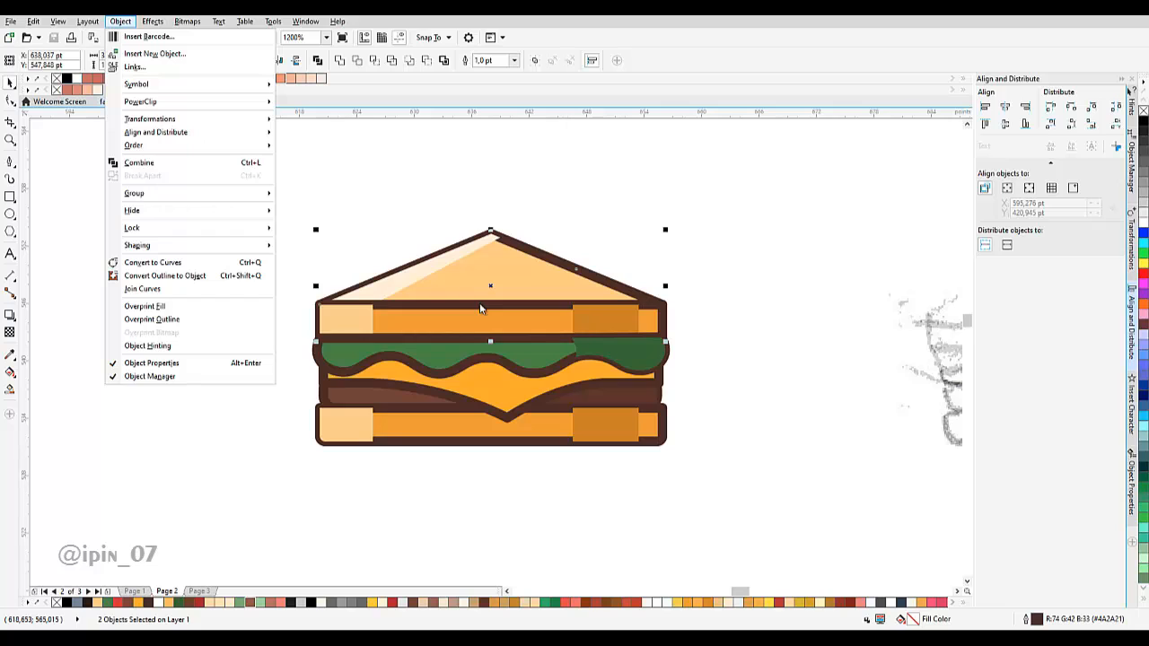
pyautogui.press('Return')
pyautogui.scroll(1, 480, 304)
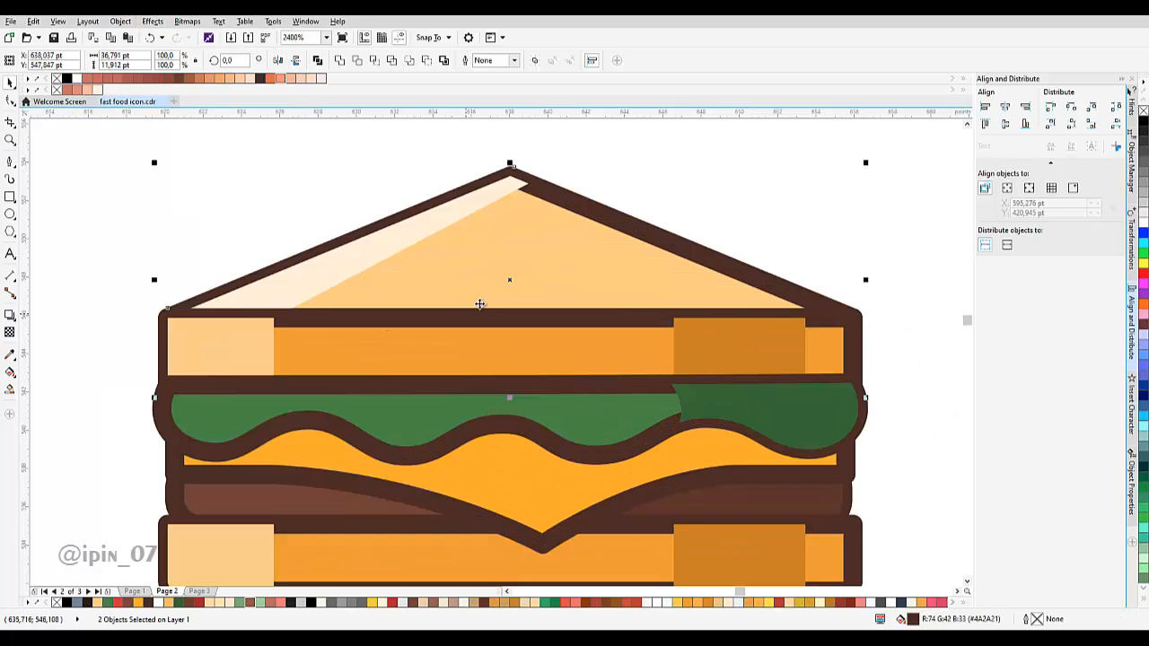
# Order the converted outlines of the triangular top and upper bread in front of their highlight and shadow pieces.
pyautogui.rightClick(480, 308)
pyautogui.moveTo(538, 480)
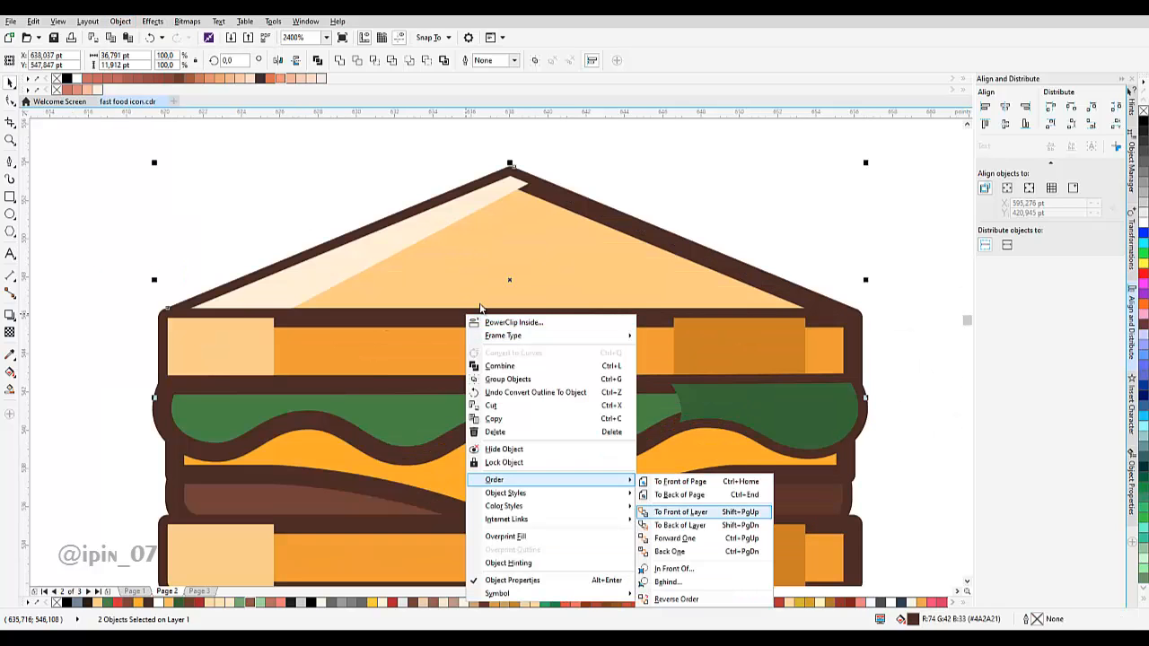
pyautogui.click(674, 568)
pyautogui.click(480, 308)
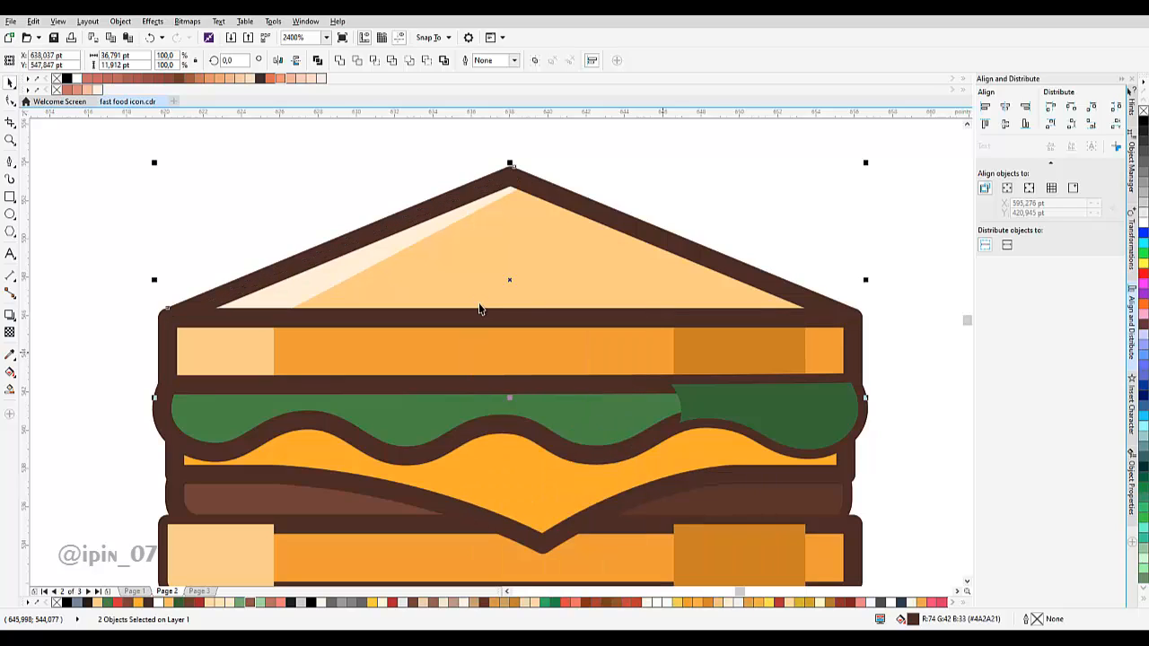
pyautogui.moveTo(482, 307); pyautogui.dragTo(449, 246)
pyautogui.click(564, 392)
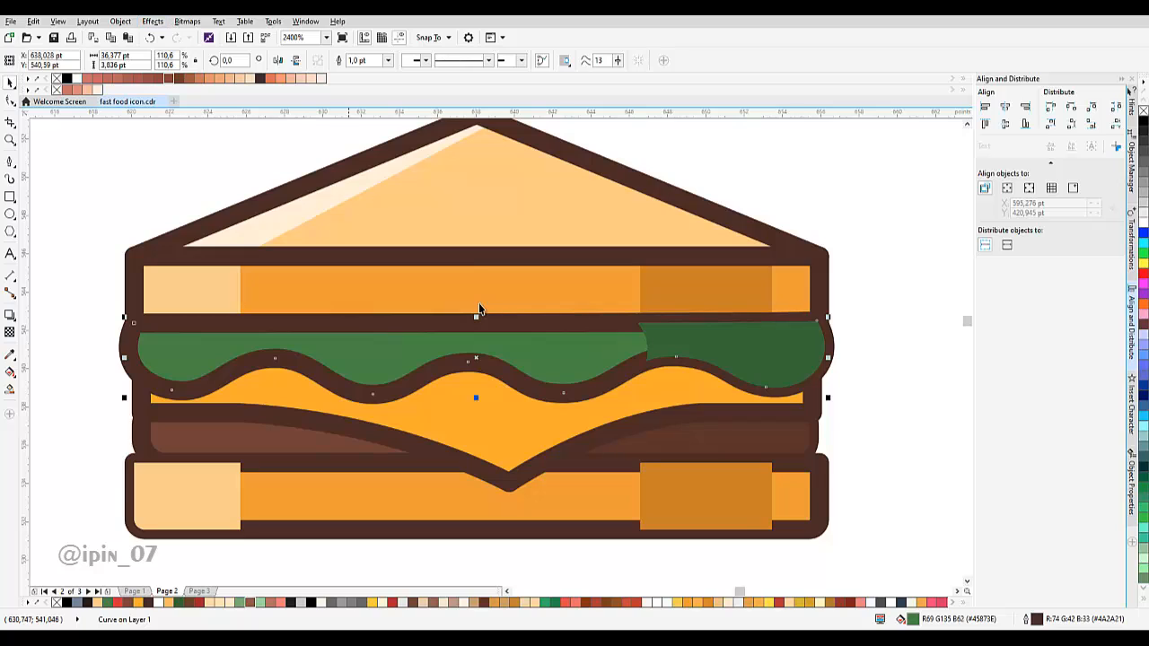
pyautogui.keyDown('shift'); pyautogui.click(480, 308); pyautogui.keyUp('shift')
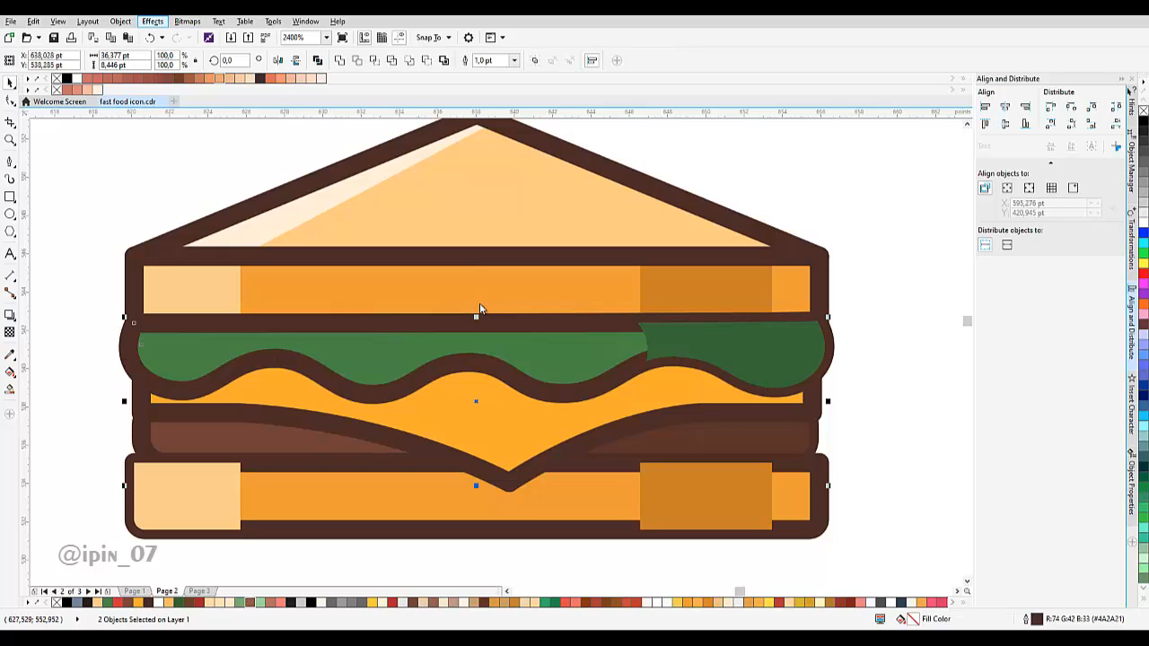
pyautogui.click(152, 21)
pyautogui.moveTo(121, 22)
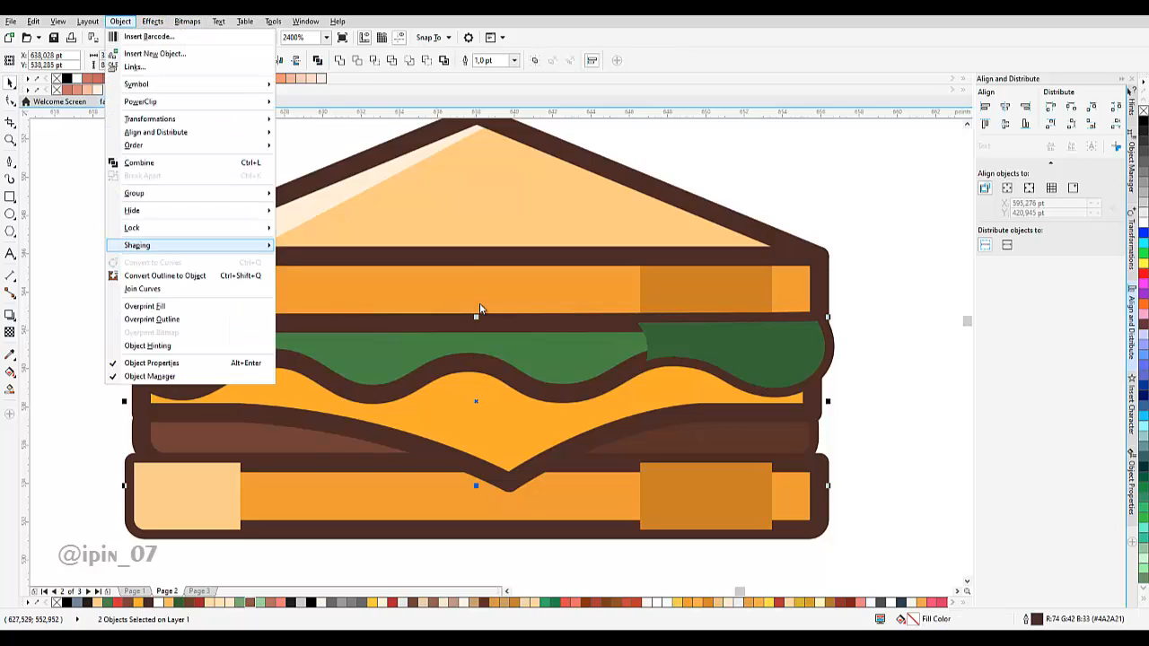
pyautogui.click(164, 276)
pyautogui.hotkey('ctrl', 'z')
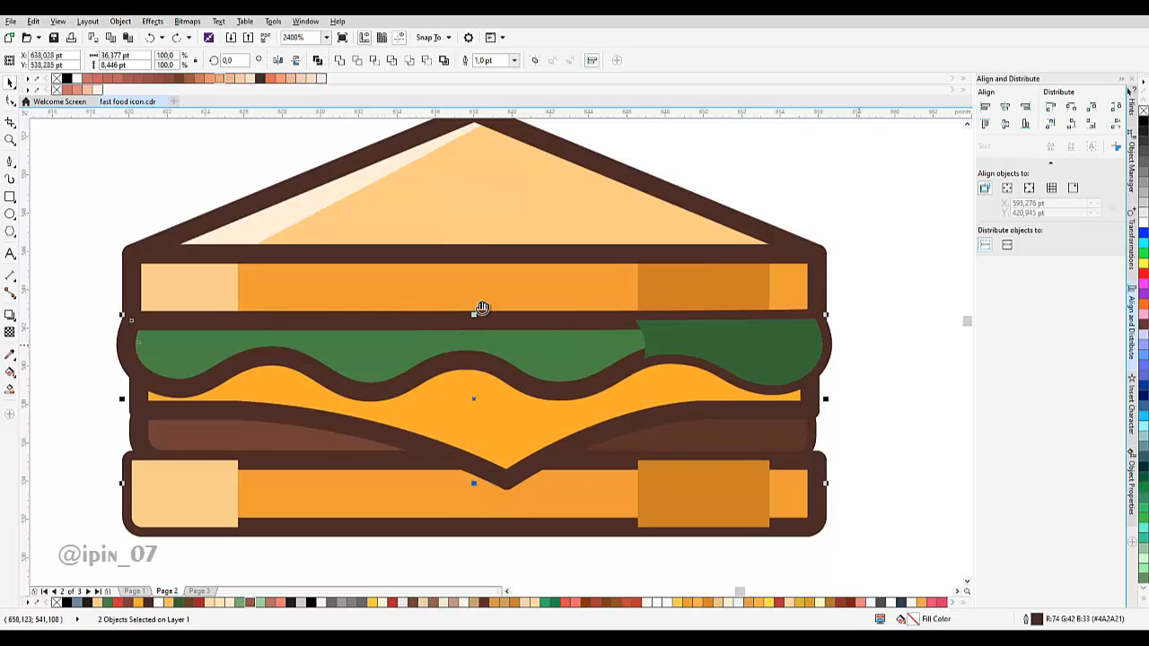
# Select only the lettuce layer and convert its outline to an object.
pyautogui.click(664, 332)
pyautogui.click(479, 309)
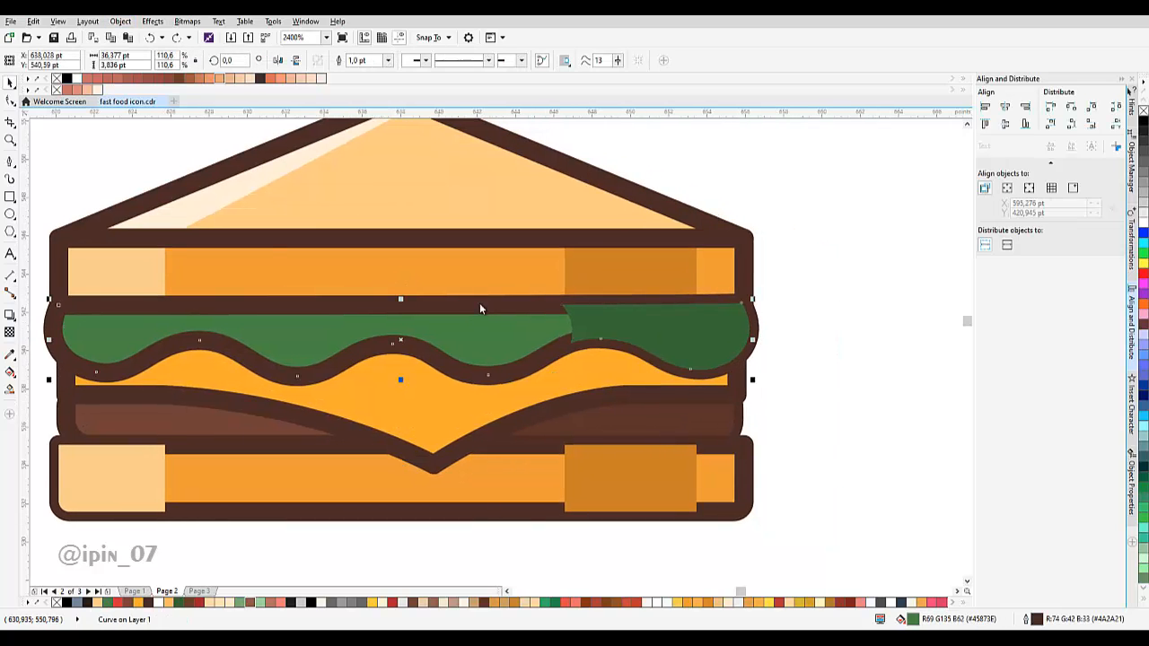
pyautogui.hotkey('alt', 'j')
pyautogui.press('Down')
pyautogui.press('Down')
pyautogui.press('Down')
pyautogui.press('Return')
# Order the lettuce outline in front of the dark green shadow piece.
pyautogui.rightClick(562, 357)
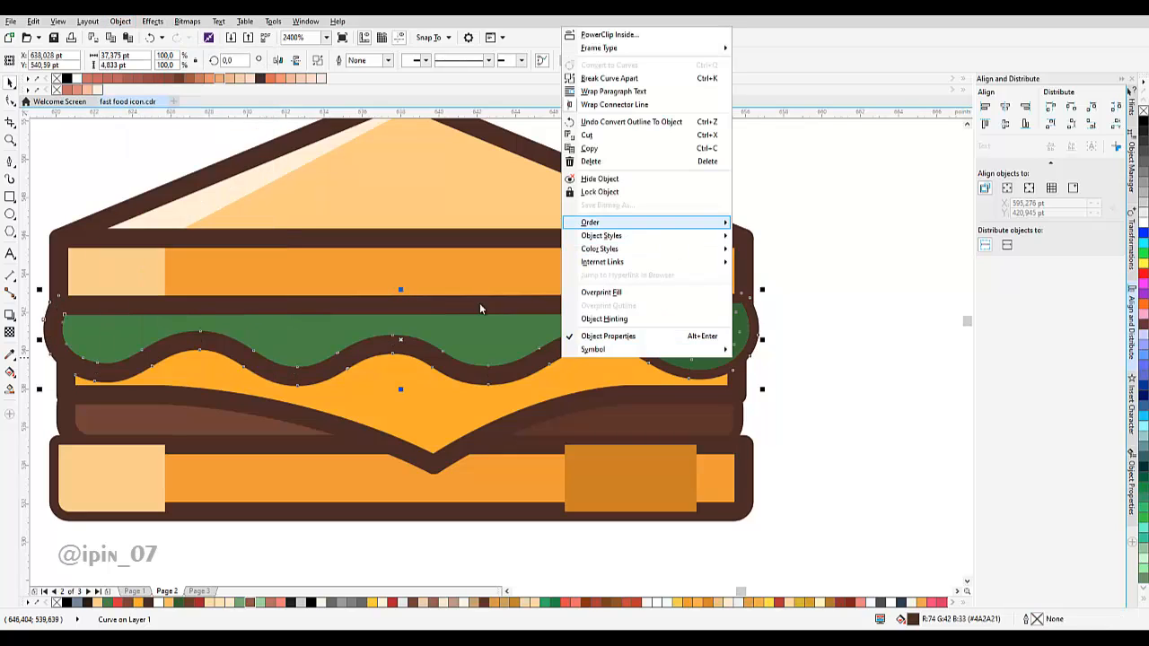
pyautogui.moveTo(646, 224)
pyautogui.click(766, 295)
pyautogui.press('Escape')
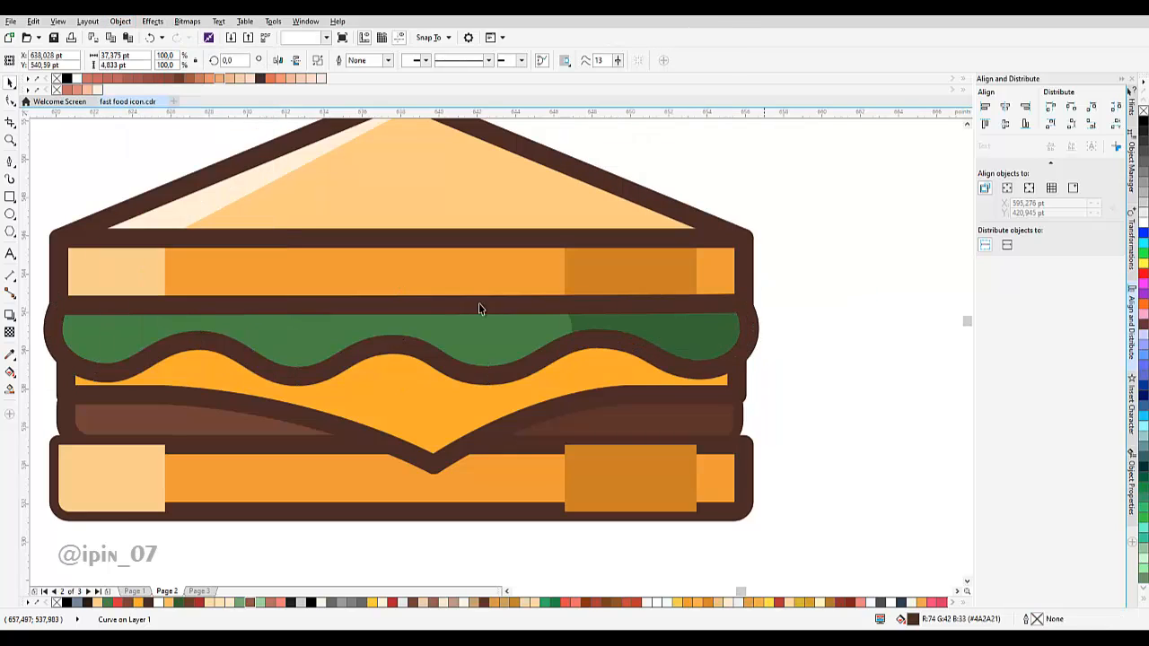
# Convert the outline of the bottom bread slice to an object.
pyautogui.scroll(-2, 477, 308)
pyautogui.hscroll(-2, 477, 308)
pyautogui.press('Tab')
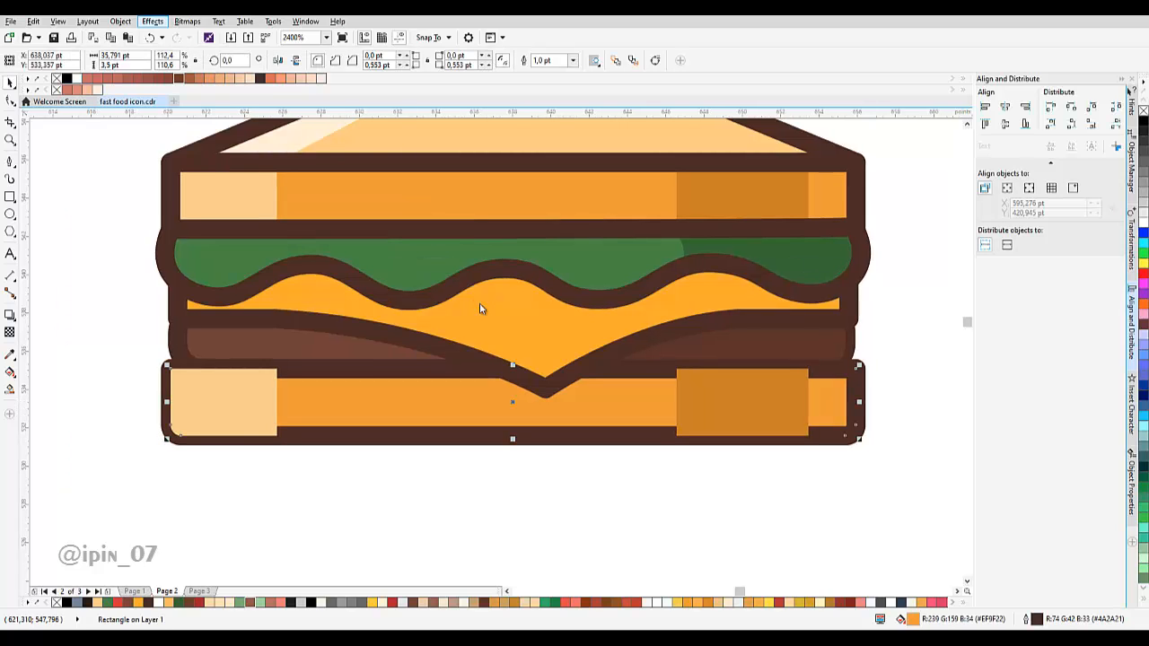
pyautogui.hotkey('alt', 'j')
pyautogui.press('Down')
pyautogui.press('Down')
pyautogui.press('Return')
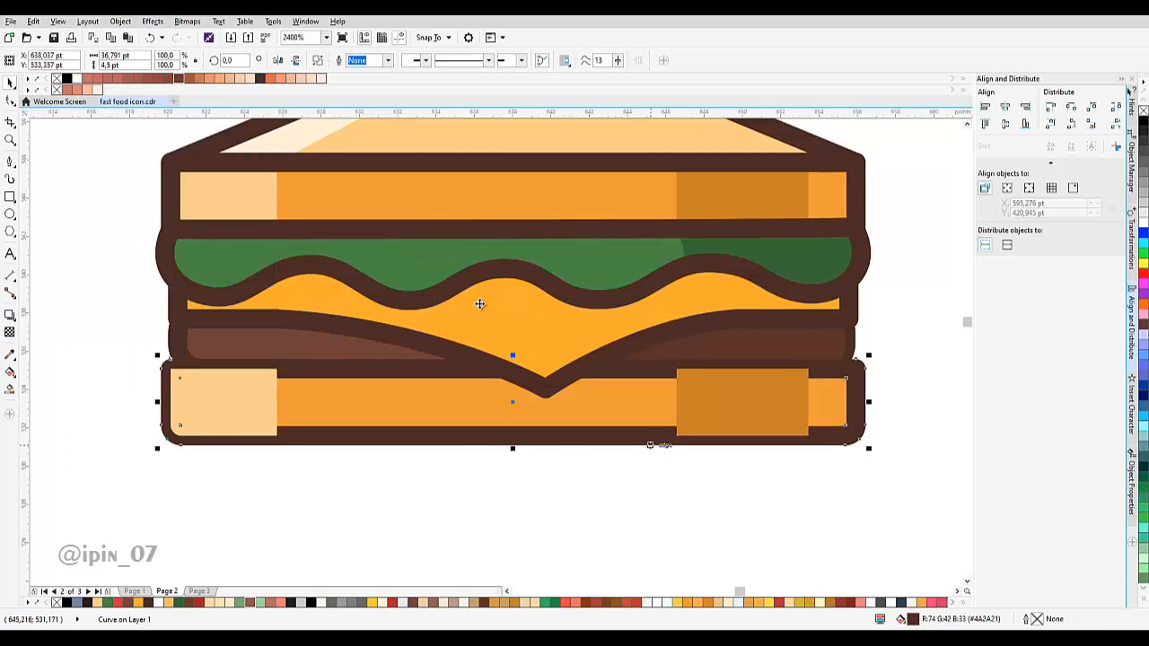
# Order the bottom bread's outline in front of its highlight and shadow pieces, then clear the selection.
pyautogui.hotkey('shift', 'F10')
pyautogui.press('Up')
pyautogui.press('Up')
pyautogui.press('Up')
pyautogui.press('Up')
pyautogui.press('Up')
pyautogui.press('Up')
pyautogui.press('Up')
pyautogui.press('Right')
pyautogui.press('Down')
pyautogui.press('Down')
pyautogui.press('Down')
pyautogui.press('Down')
pyautogui.press('Down')
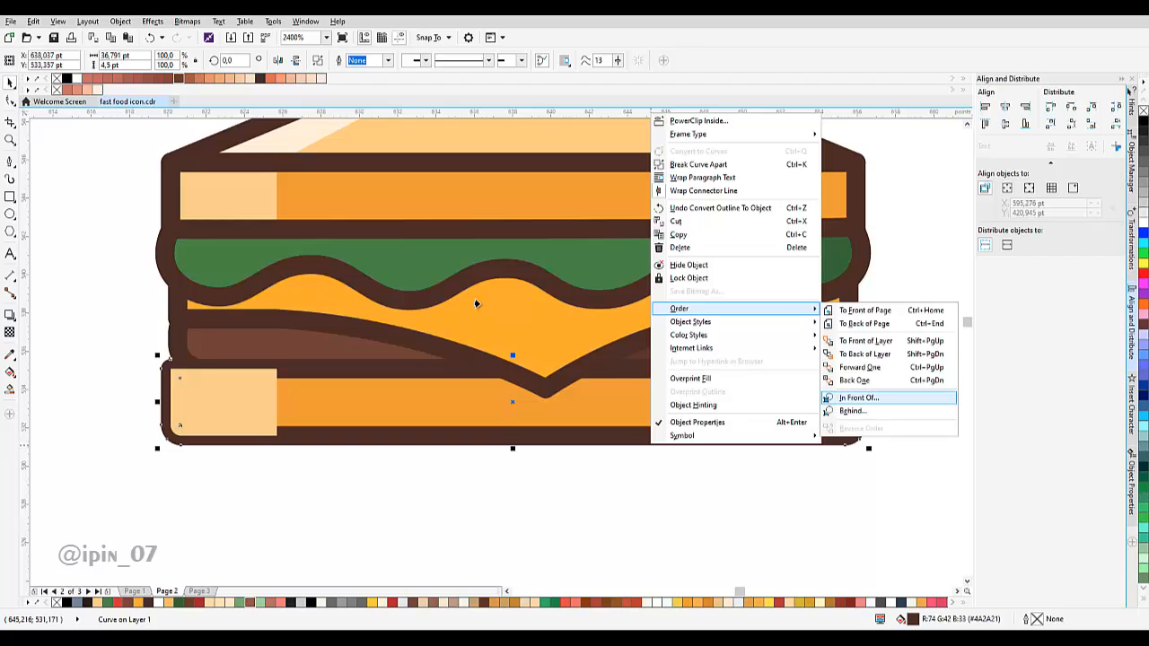
pyautogui.press('Return')
pyautogui.press('F3')
pyautogui.press('F3')
pyautogui.press('Escape')
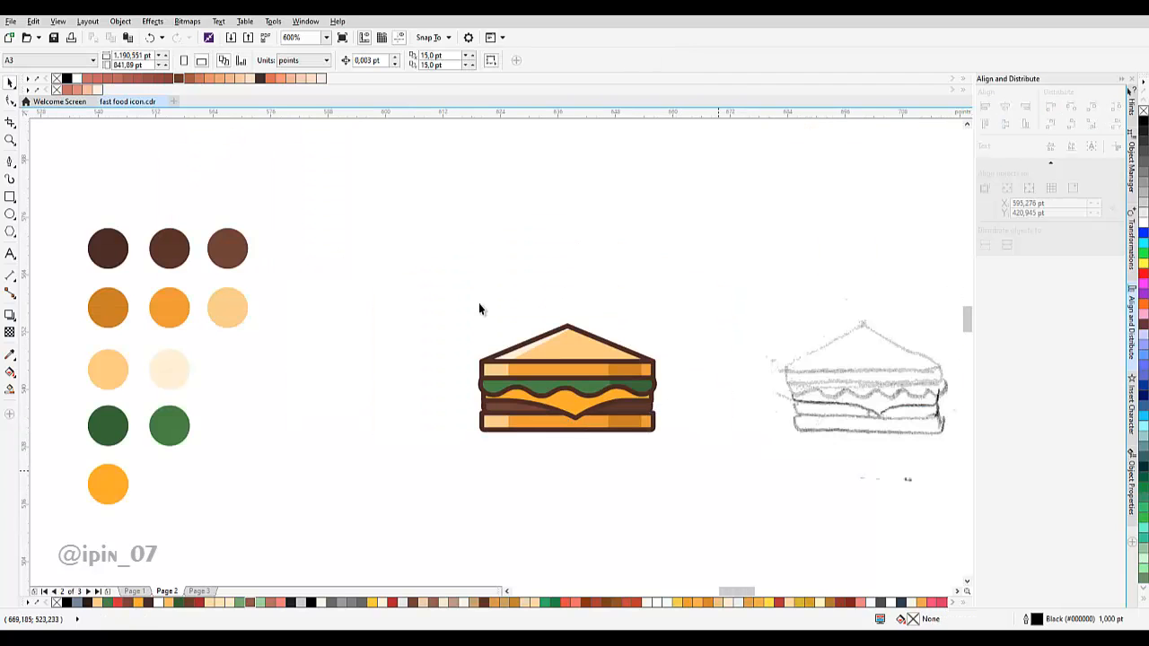
# Group all the sandwich pieces and delete the pencil sketch beside them.
pyautogui.moveTo(721, 474); pyautogui.dragTo(380, 224)
pyautogui.hotkey('ctrl', 'g')
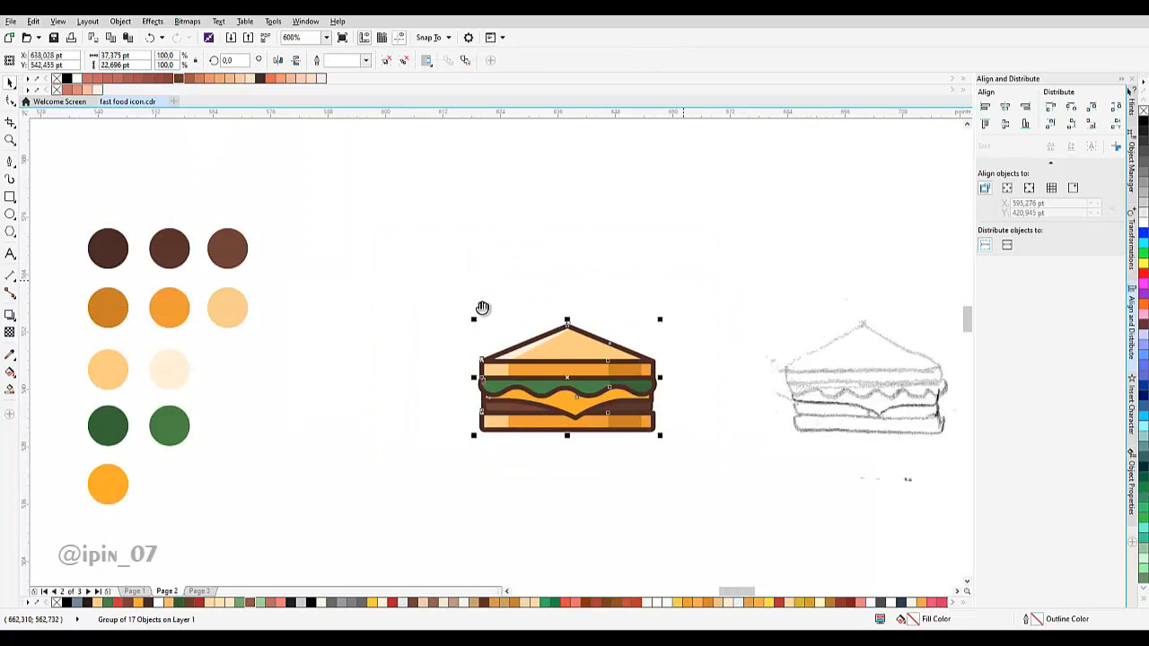
pyautogui.press('F3')
pyautogui.press('Tab')
pyautogui.press('Delete')
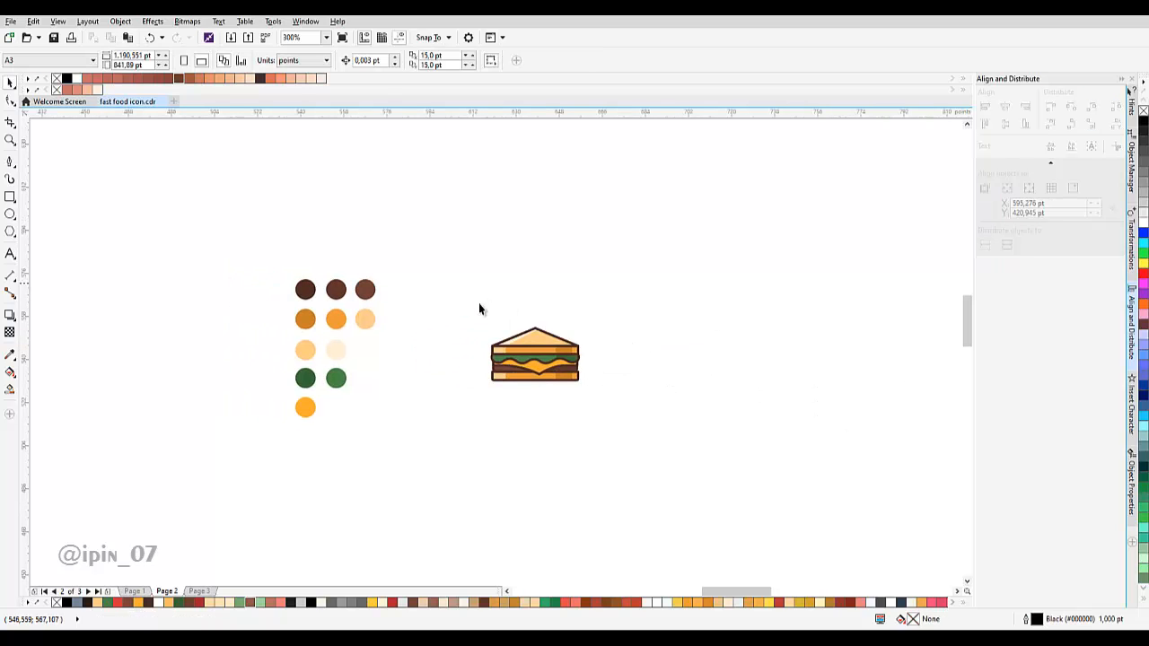
# Draw a square about 129 pt wide around the sandwich and center it on the sandwich horizontally and vertically.
pyautogui.moveTo(386, 234); pyautogui.dragTo(695, 543)
pyautogui.press('space')
pyautogui.moveTo(695, 462); pyautogui.dragTo(692, 436)
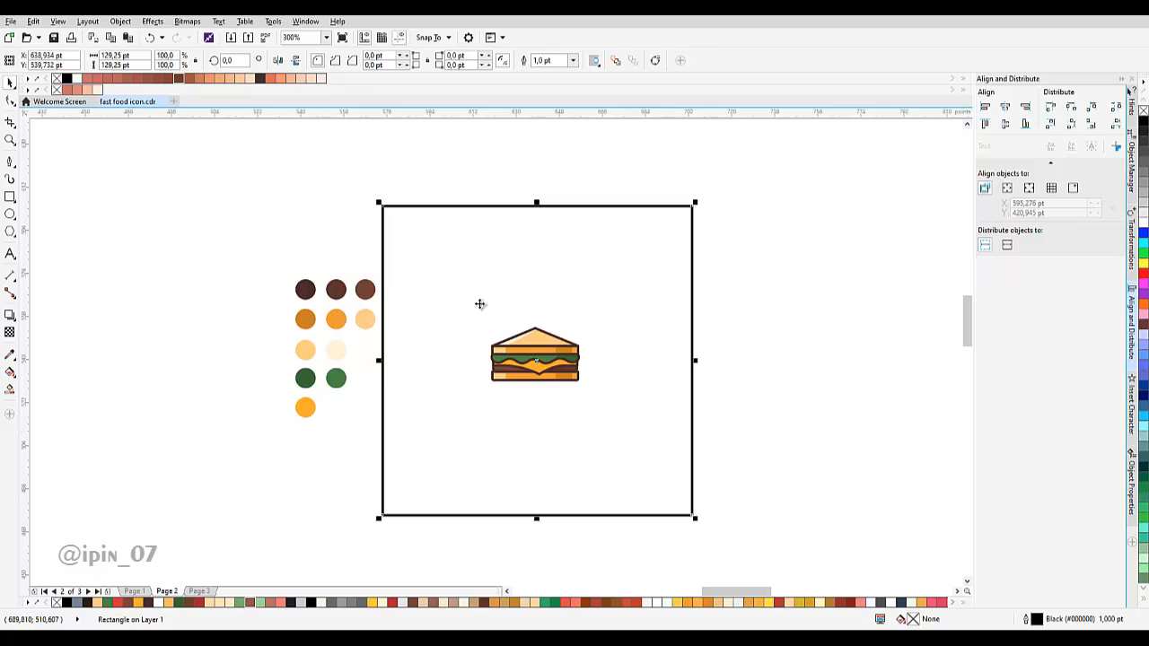
pyautogui.keyDown('shift'); pyautogui.click(531, 360); pyautogui.keyUp('shift')
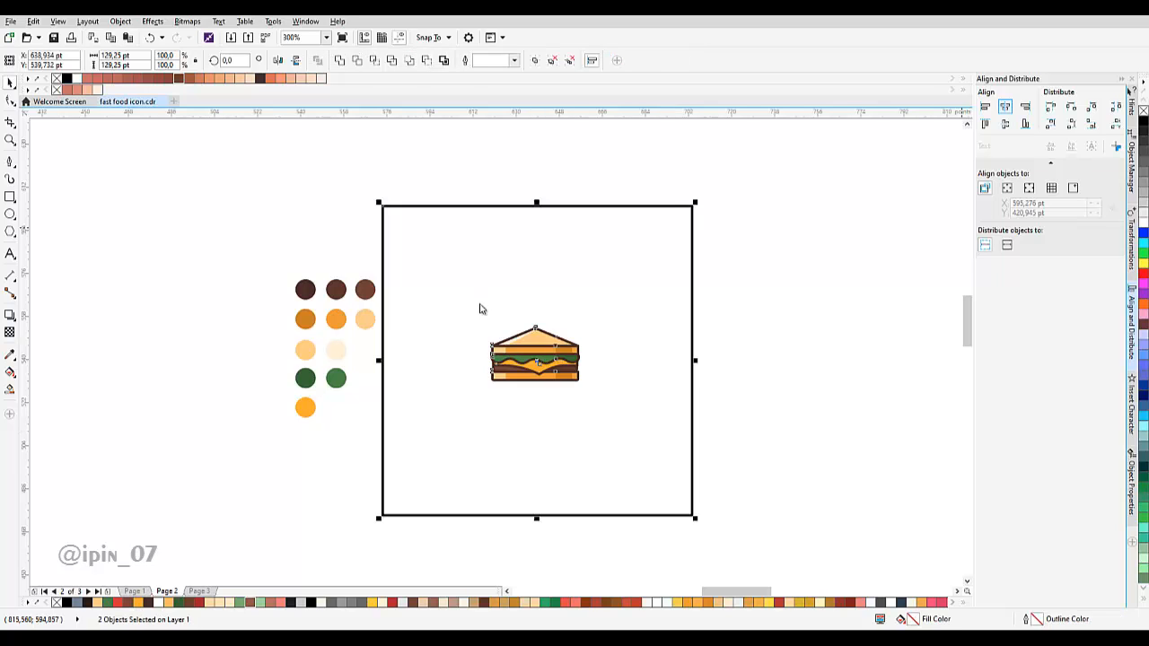
pyautogui.click(1006, 106)
pyautogui.click(1006, 124)
# Enlarge the background square to about 148 pt and fill it with pale yellow (#FFF7C2).
pyautogui.click(763, 243)
pyautogui.click(690, 235)
pyautogui.scroll(1, 690, 235)
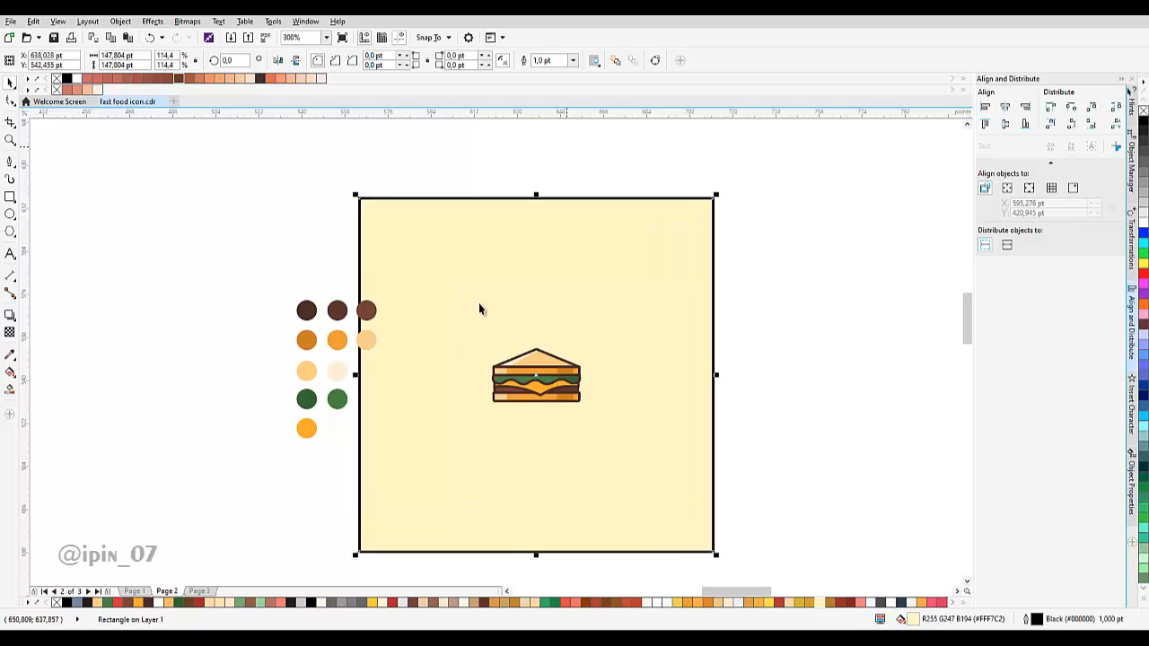
# Set the background square's outline width to None.
pyautogui.hotkey('alt', 'Down')
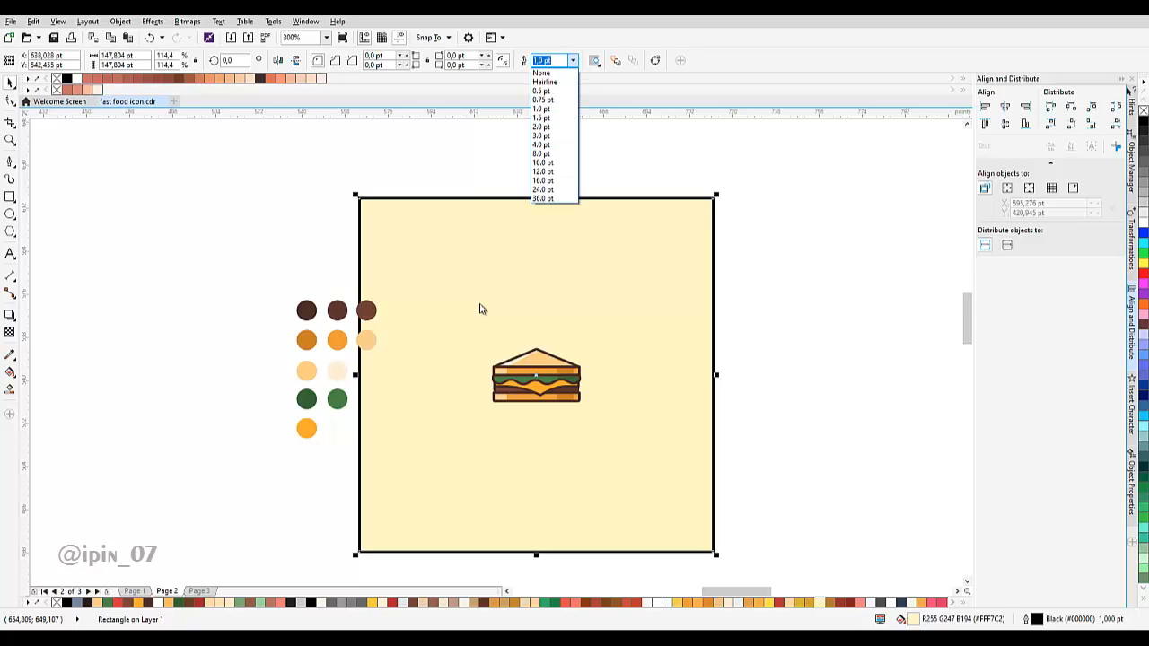
pyautogui.press('Return')
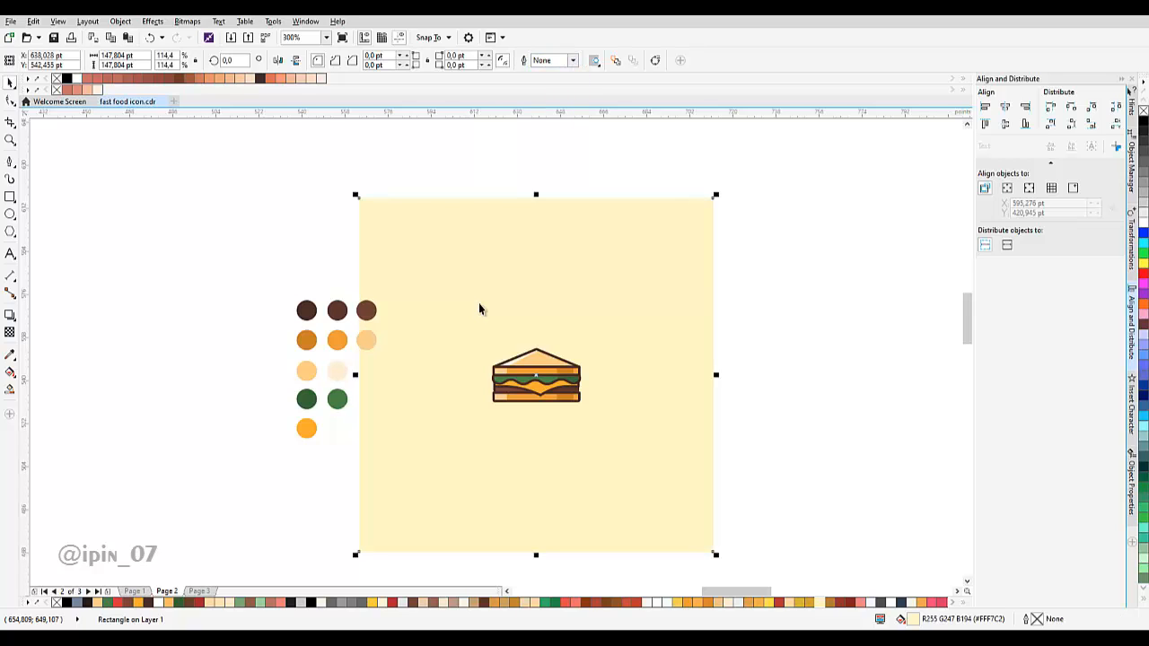
pyautogui.press('Escape')
# Move the group of color swatches clear of the background square, to about X 482 pt, and save the document.
pyautogui.press('Tab')
pyautogui.moveTo(347, 399); pyautogui.dragTo(174, 395)
pyautogui.scroll(1, 500, 376)
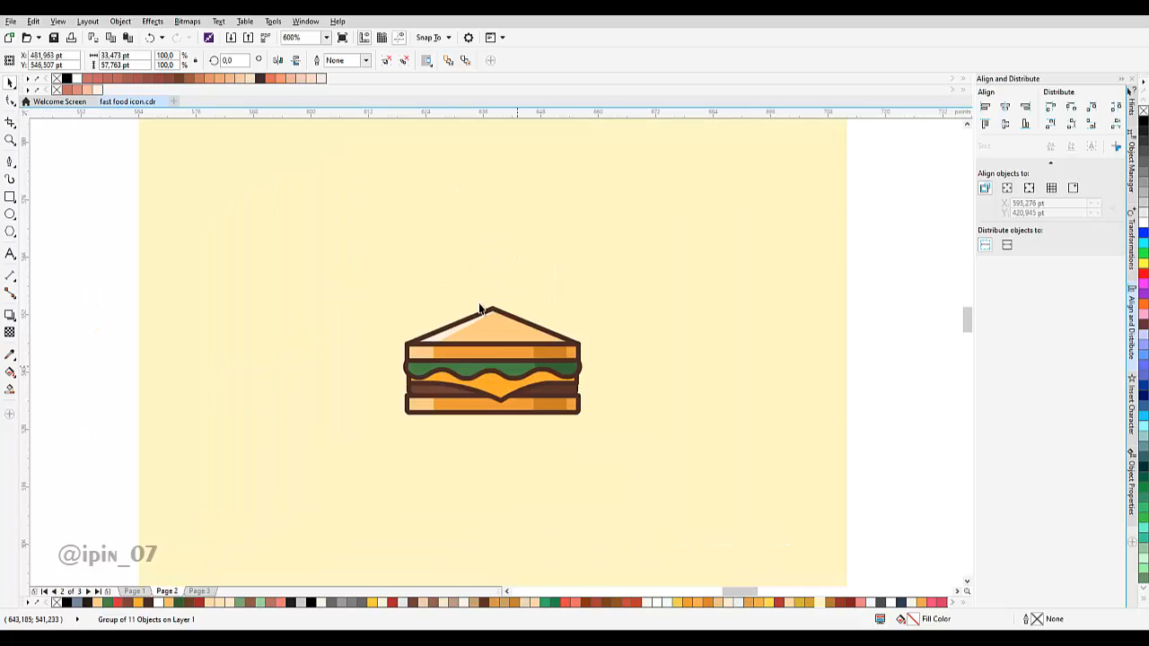
pyautogui.hotkey('ctrl', 's')
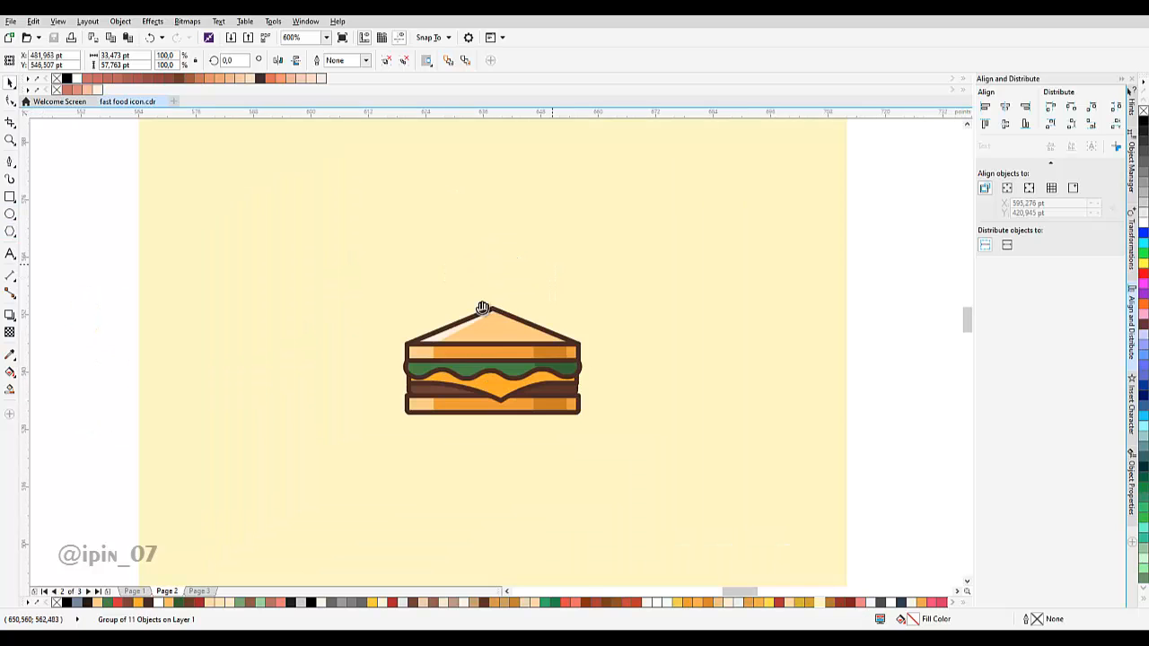